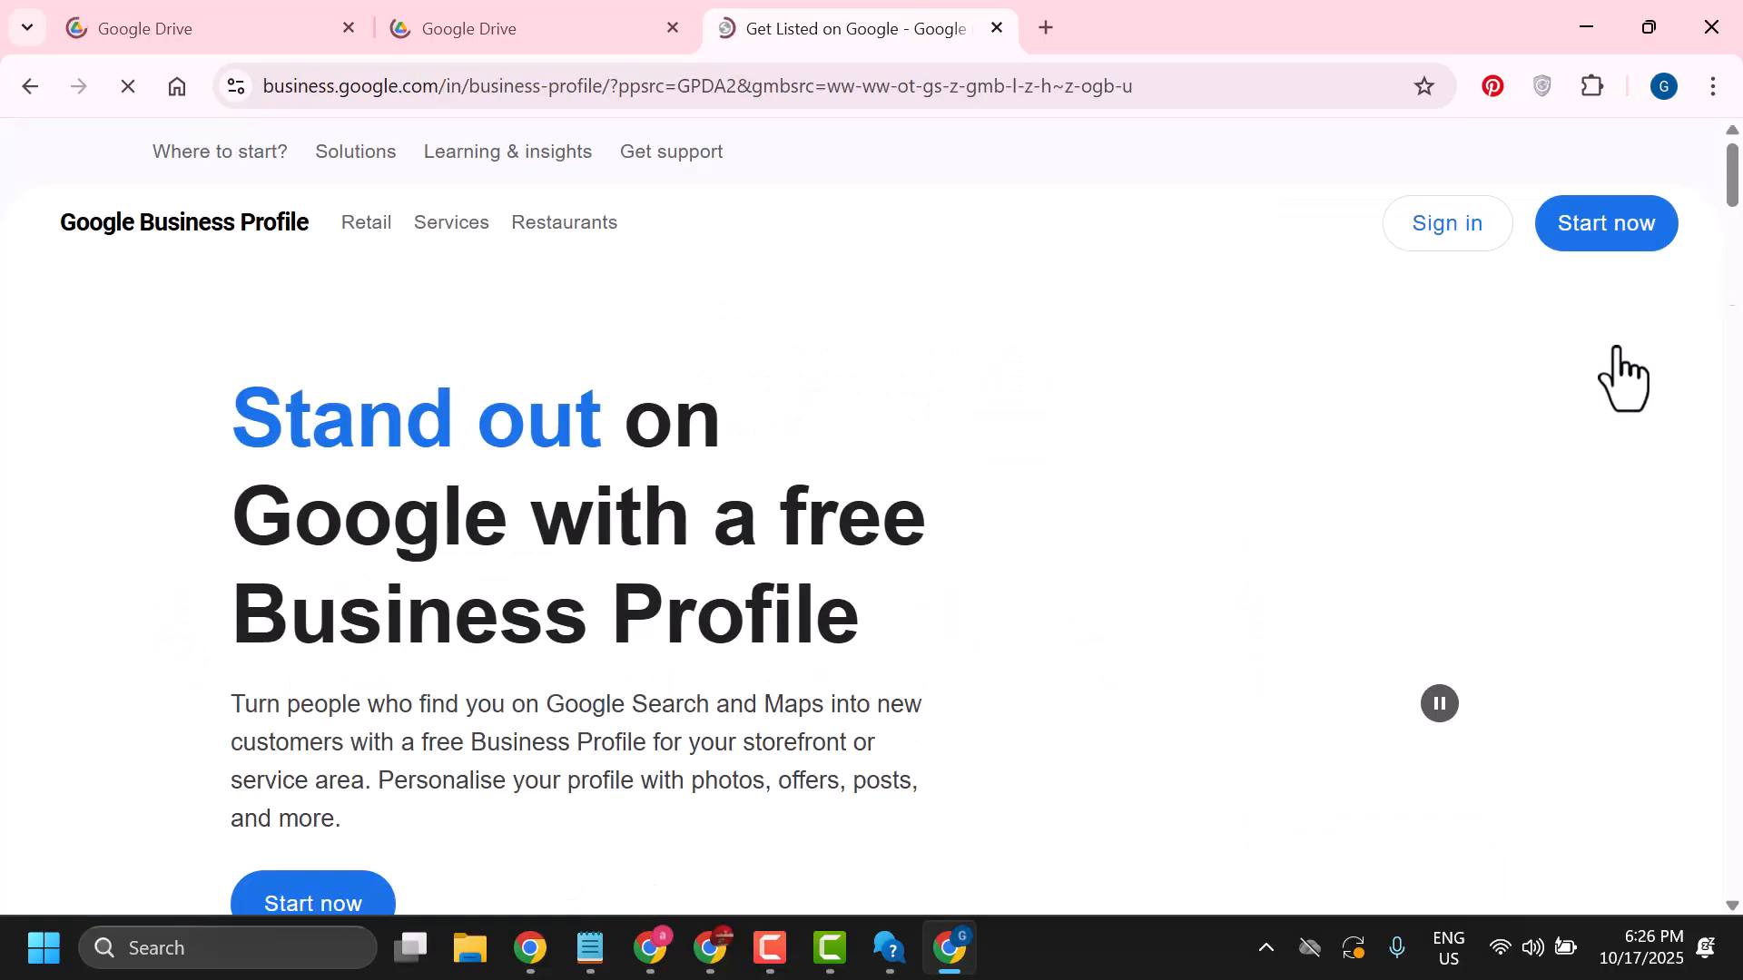
# Start creating a new Google Business Profile from the landing page
pyautogui.scroll(-3, 858, 413)
pyautogui.scroll(3, 800, 381)
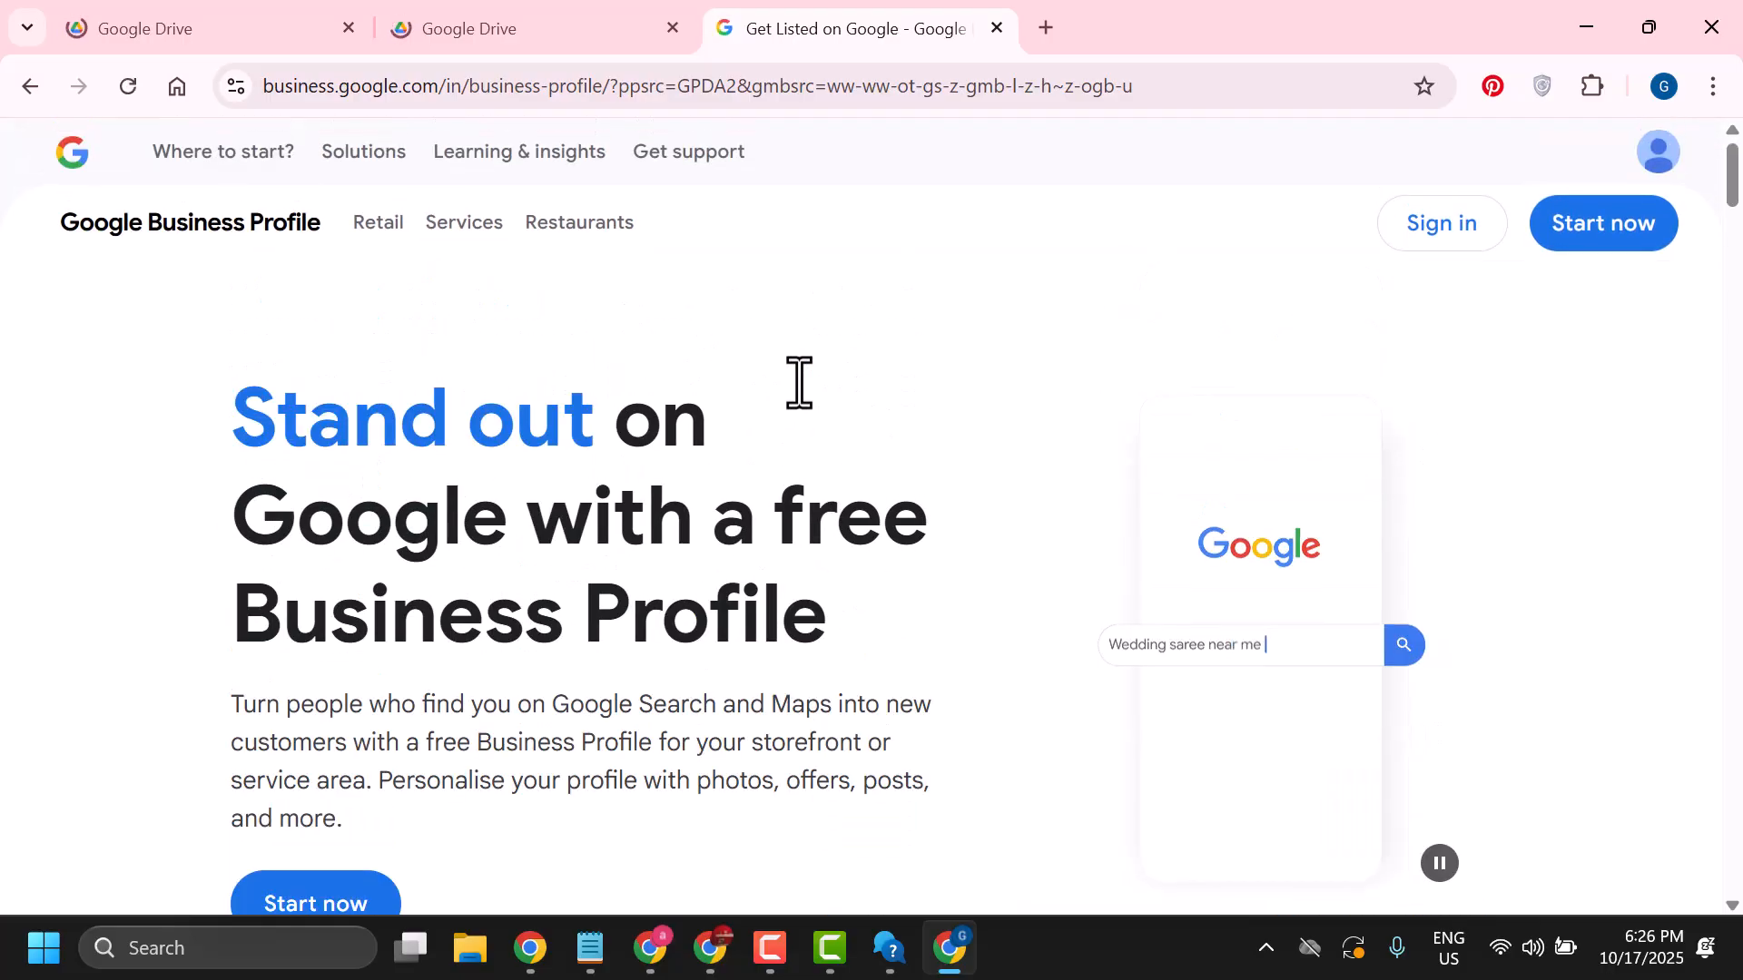
pyautogui.scroll(-7, 799, 382)
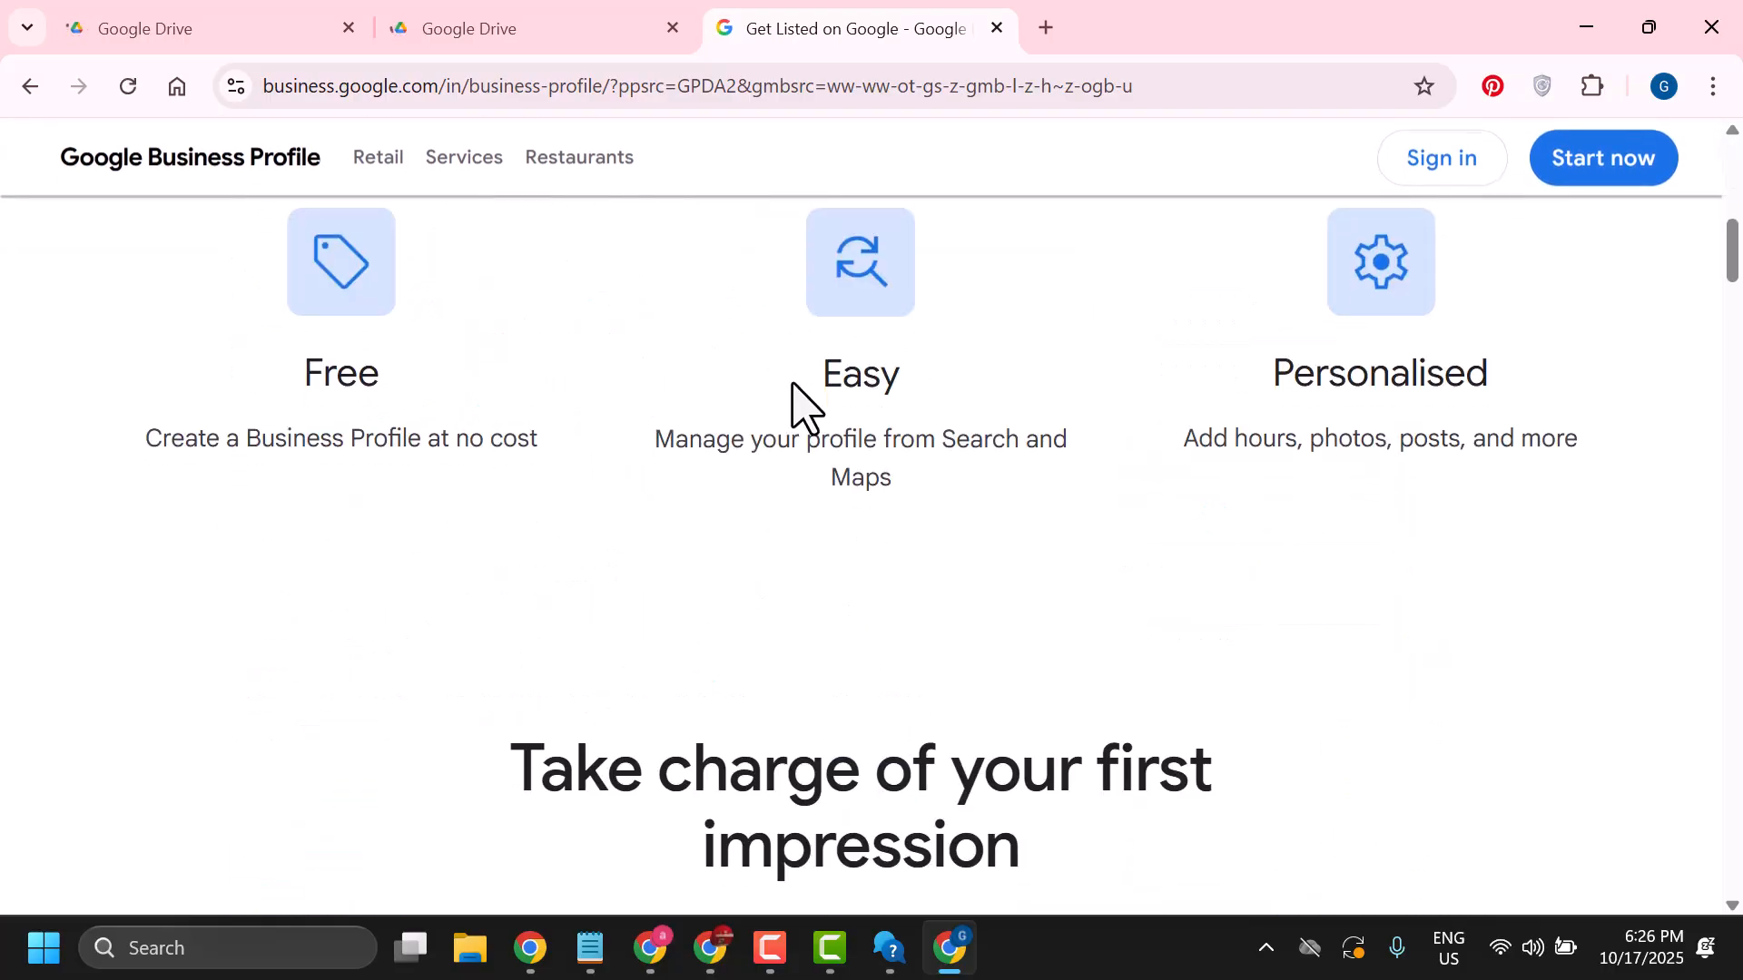
pyautogui.scroll(7, 792, 383)
pyautogui.moveTo(688, 153)
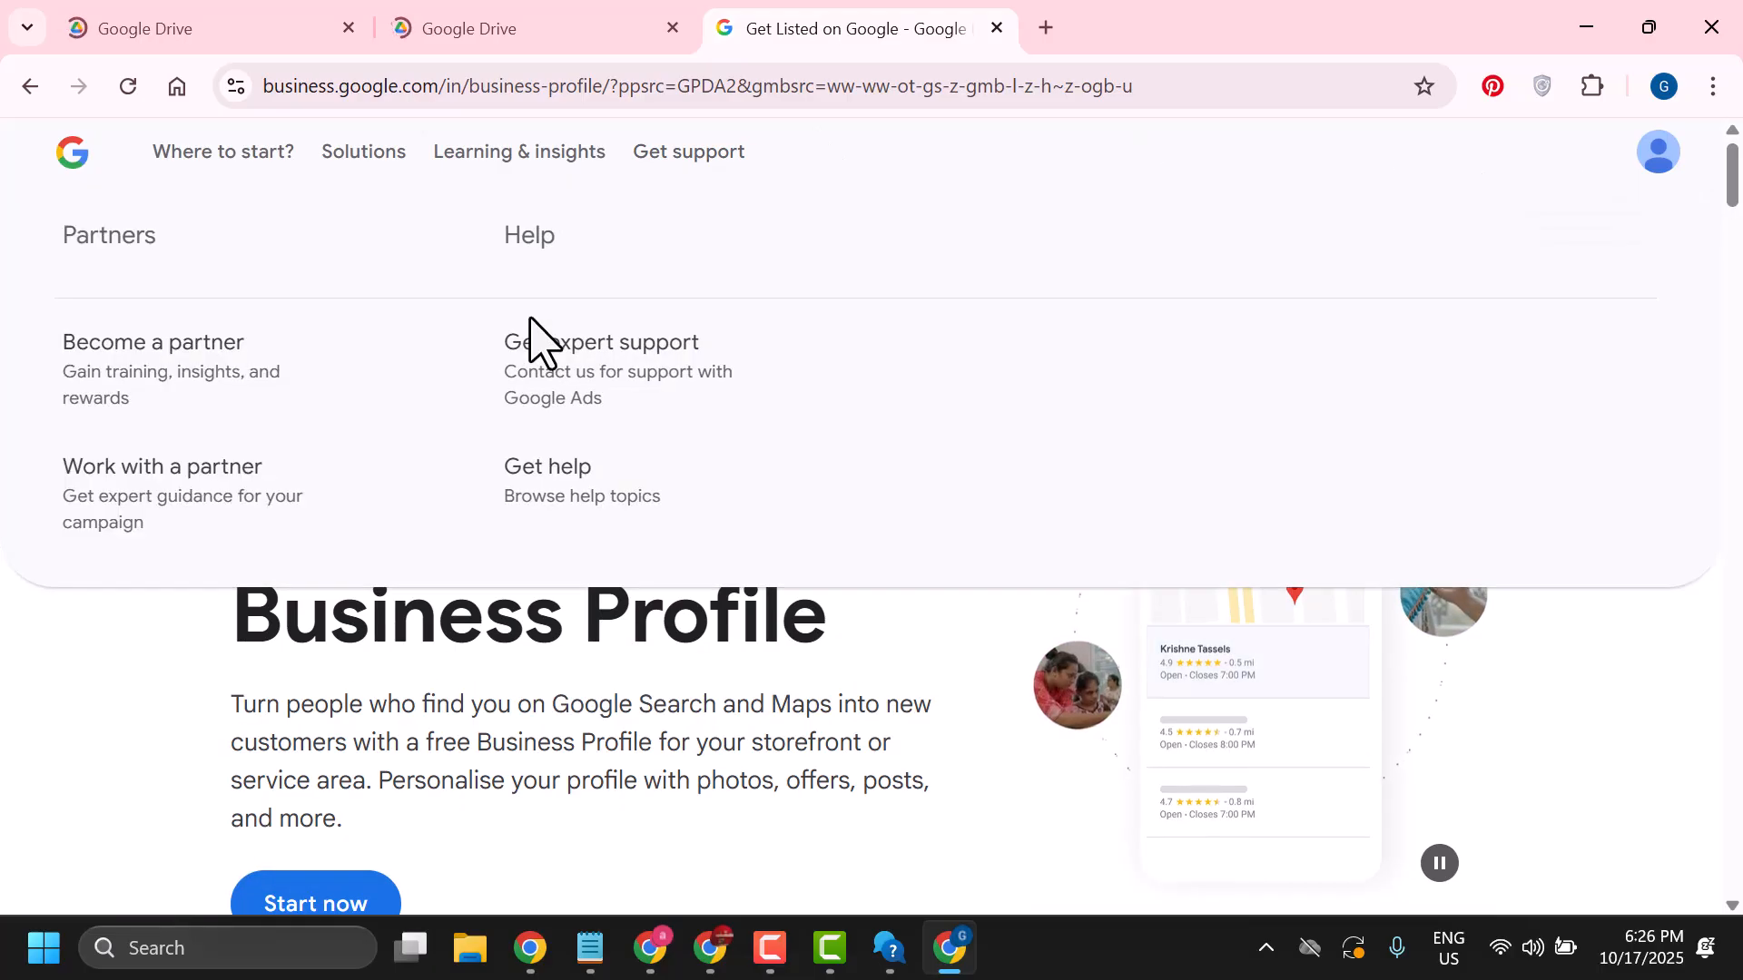
pyautogui.scroll(-2, 533, 354)
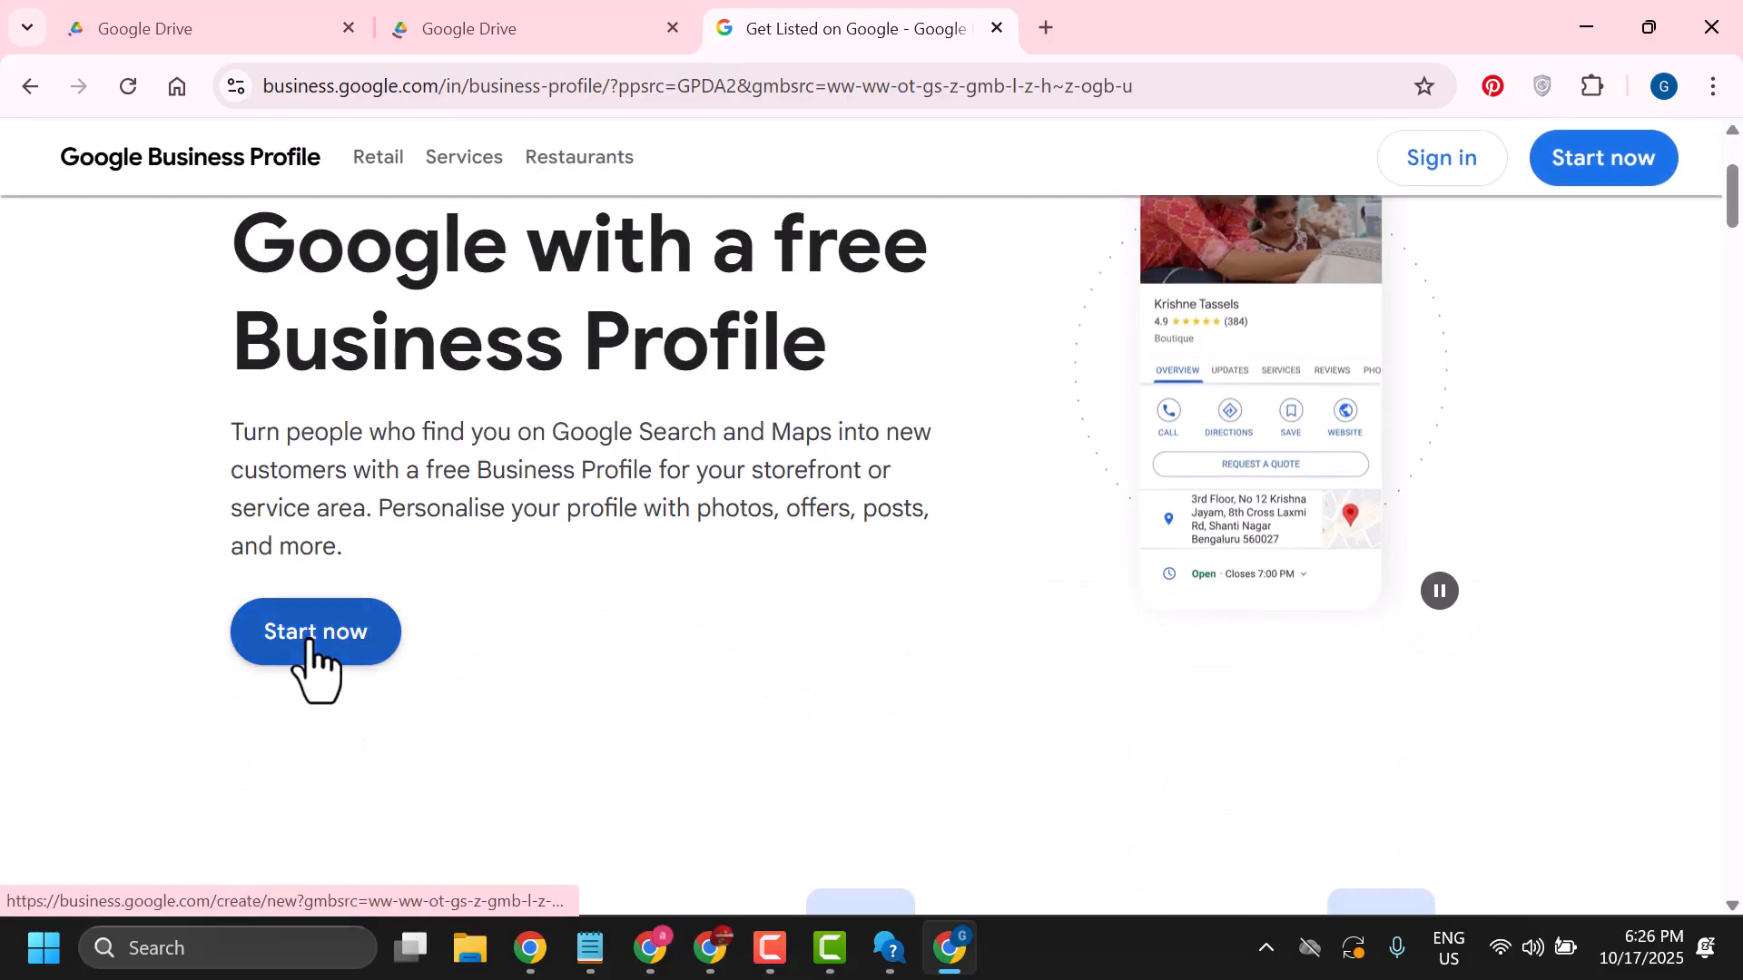
pyautogui.click(312, 635)
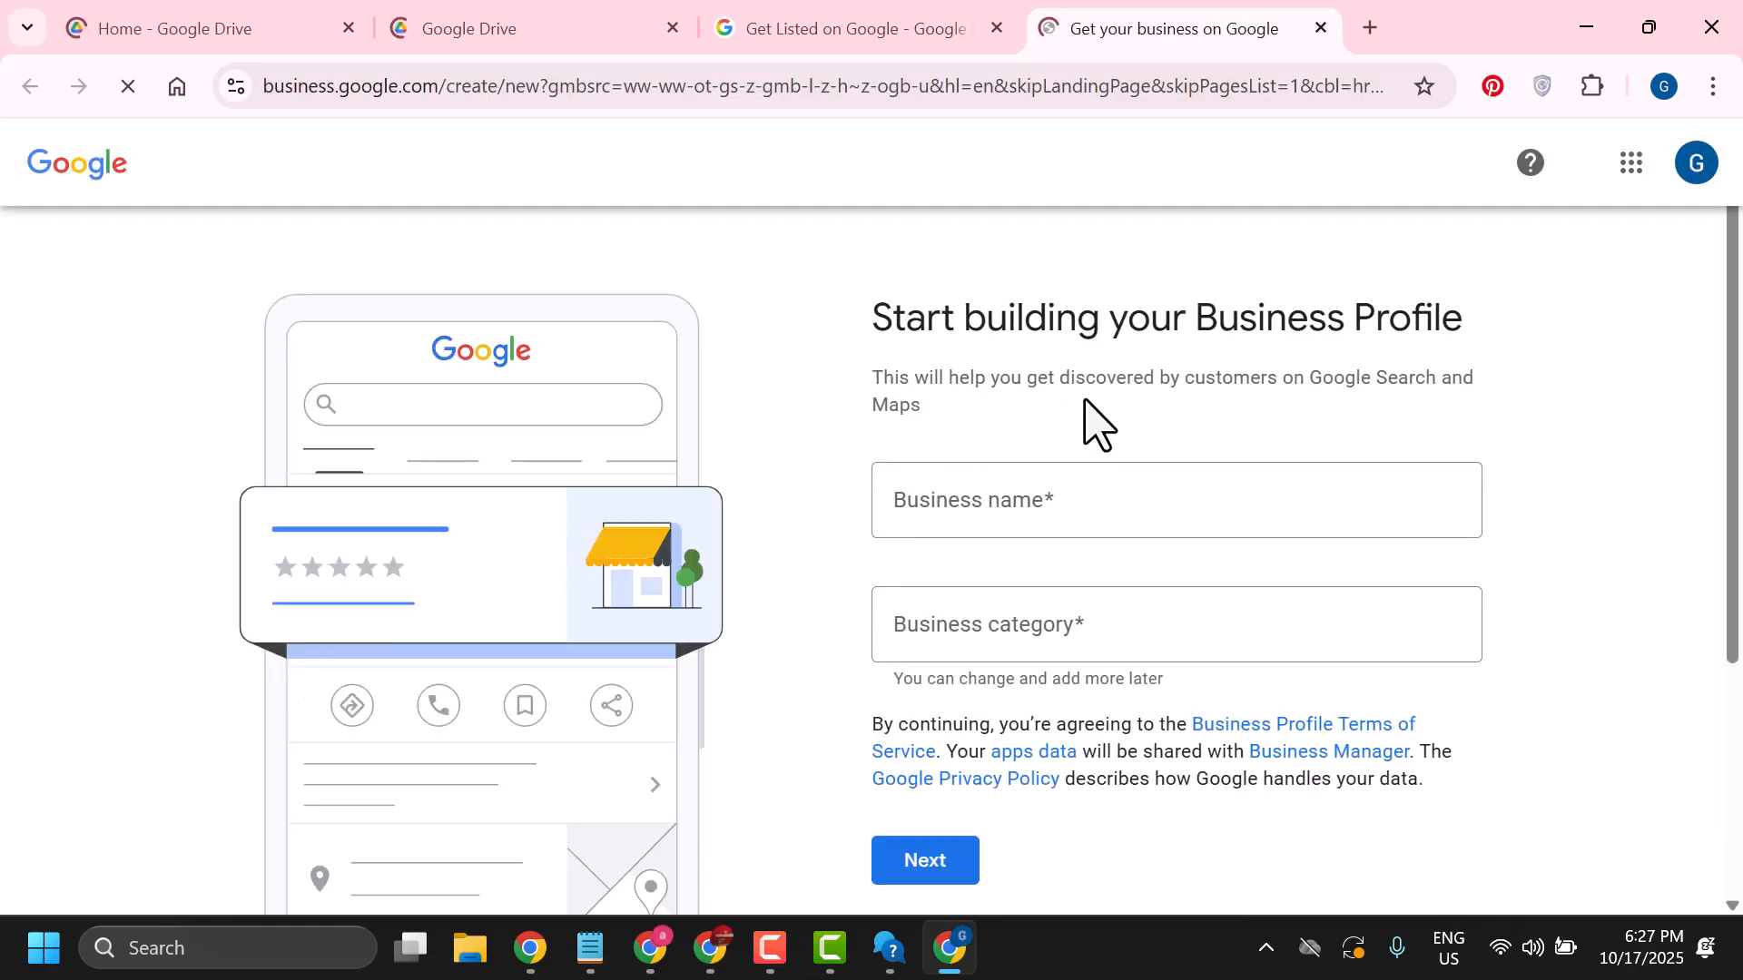
# Enter barkateraza as the business name
pyautogui.scroll(-1, 1084, 400)
pyautogui.scroll(1, 1031, 361)
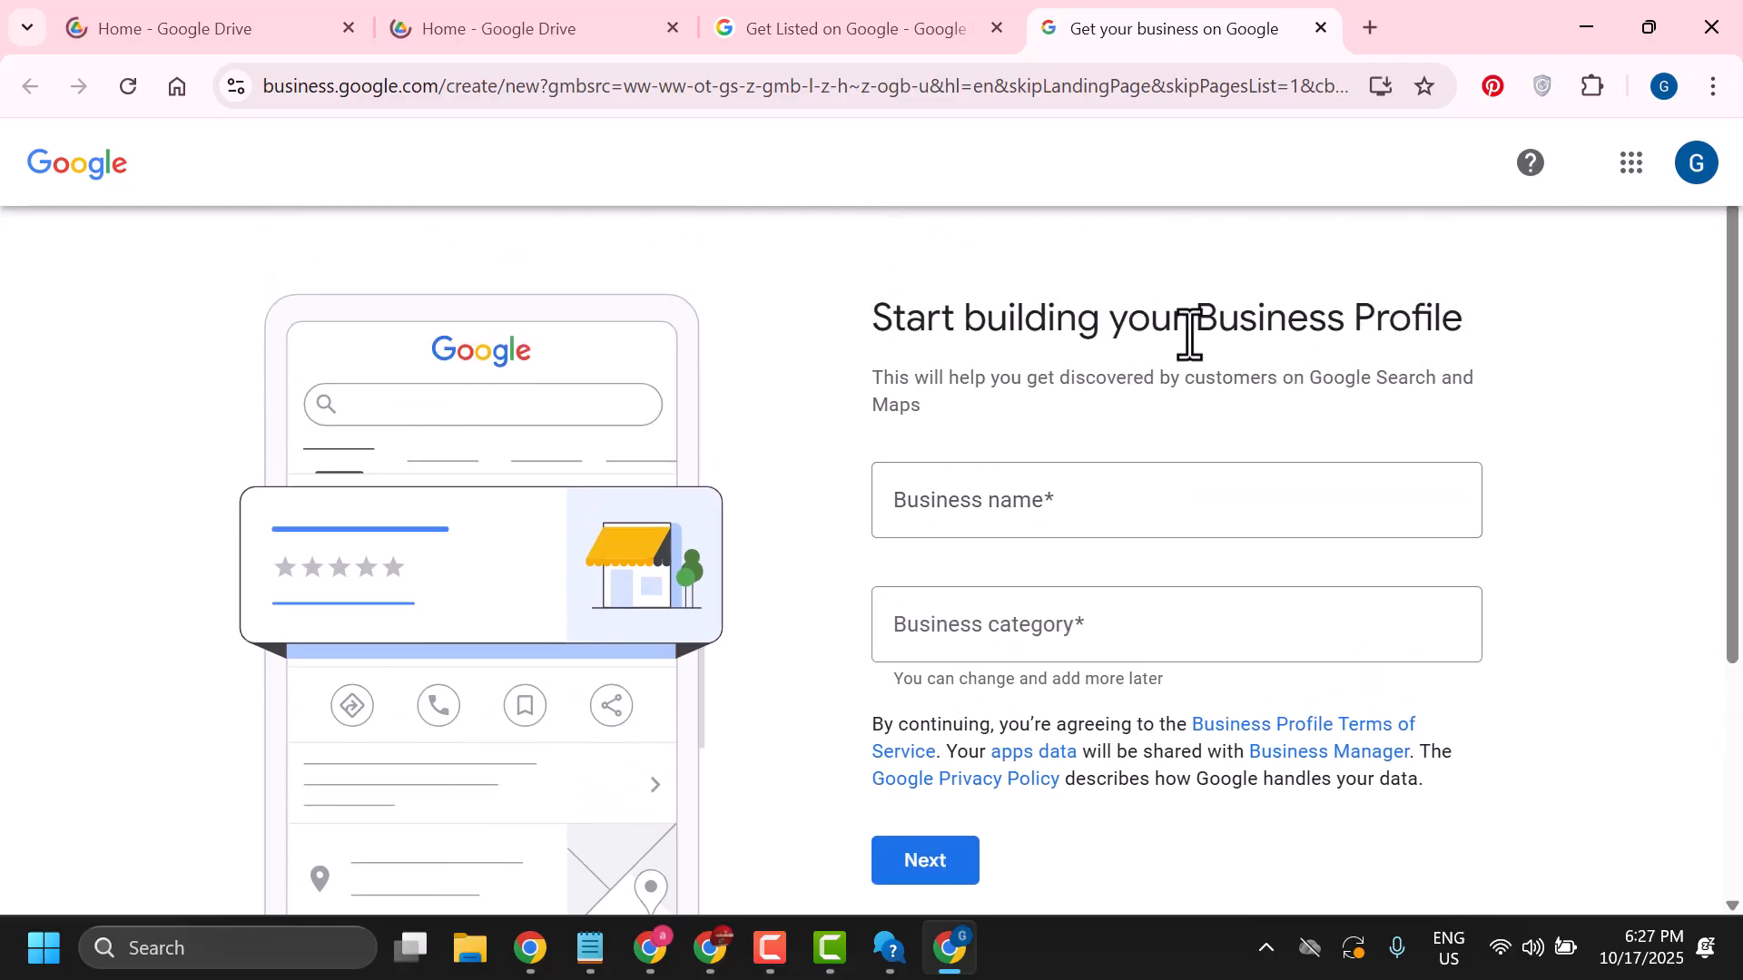
pyautogui.click(928, 501)
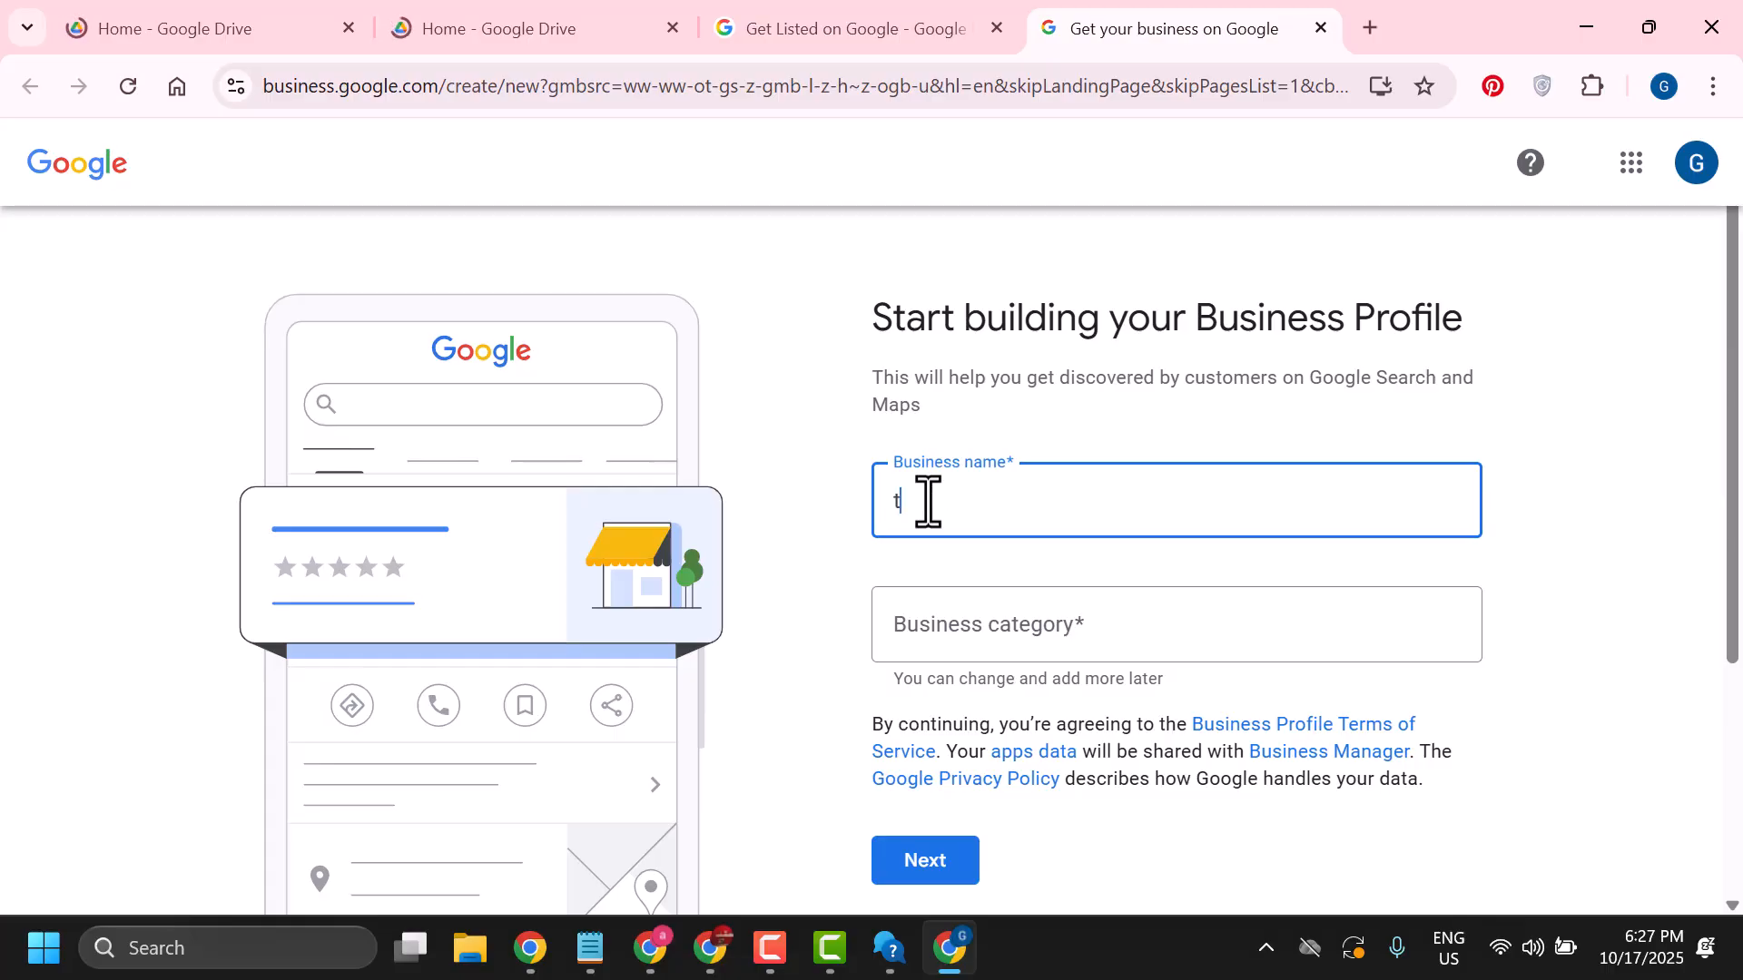
pyautogui.write('barkateraza')
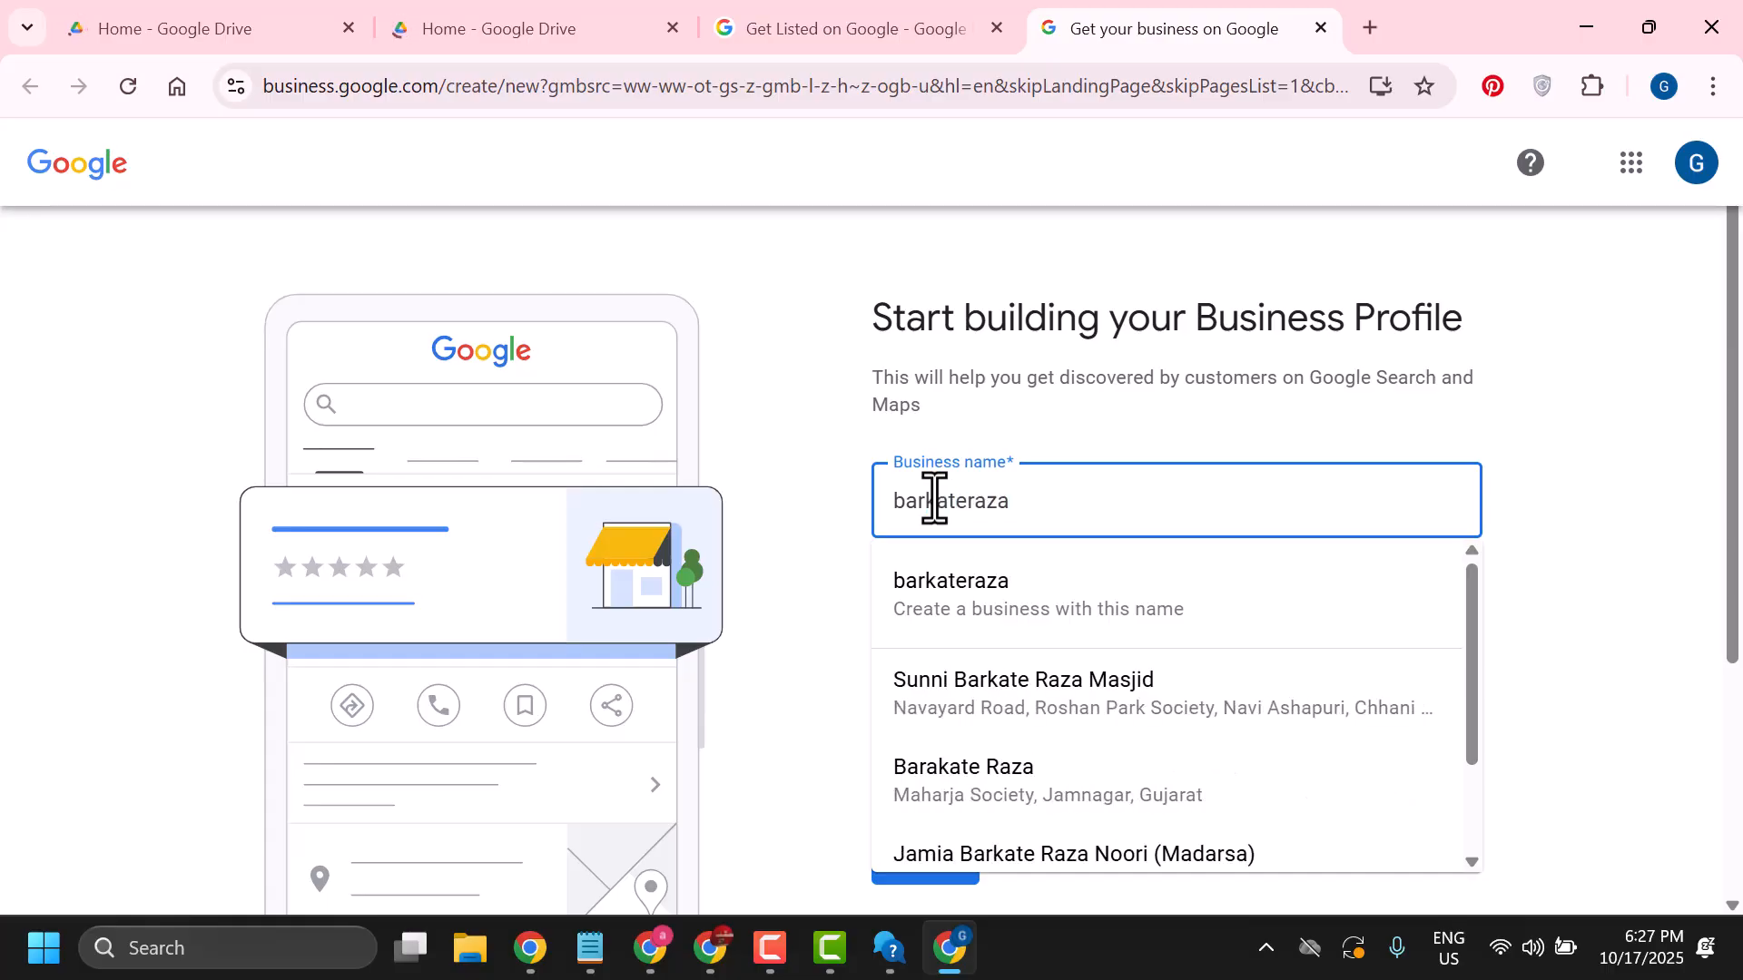
pyautogui.click(793, 590)
# Try to set the business category to books without picking a suggestion, and continue
pyautogui.scroll(-1, 908, 563)
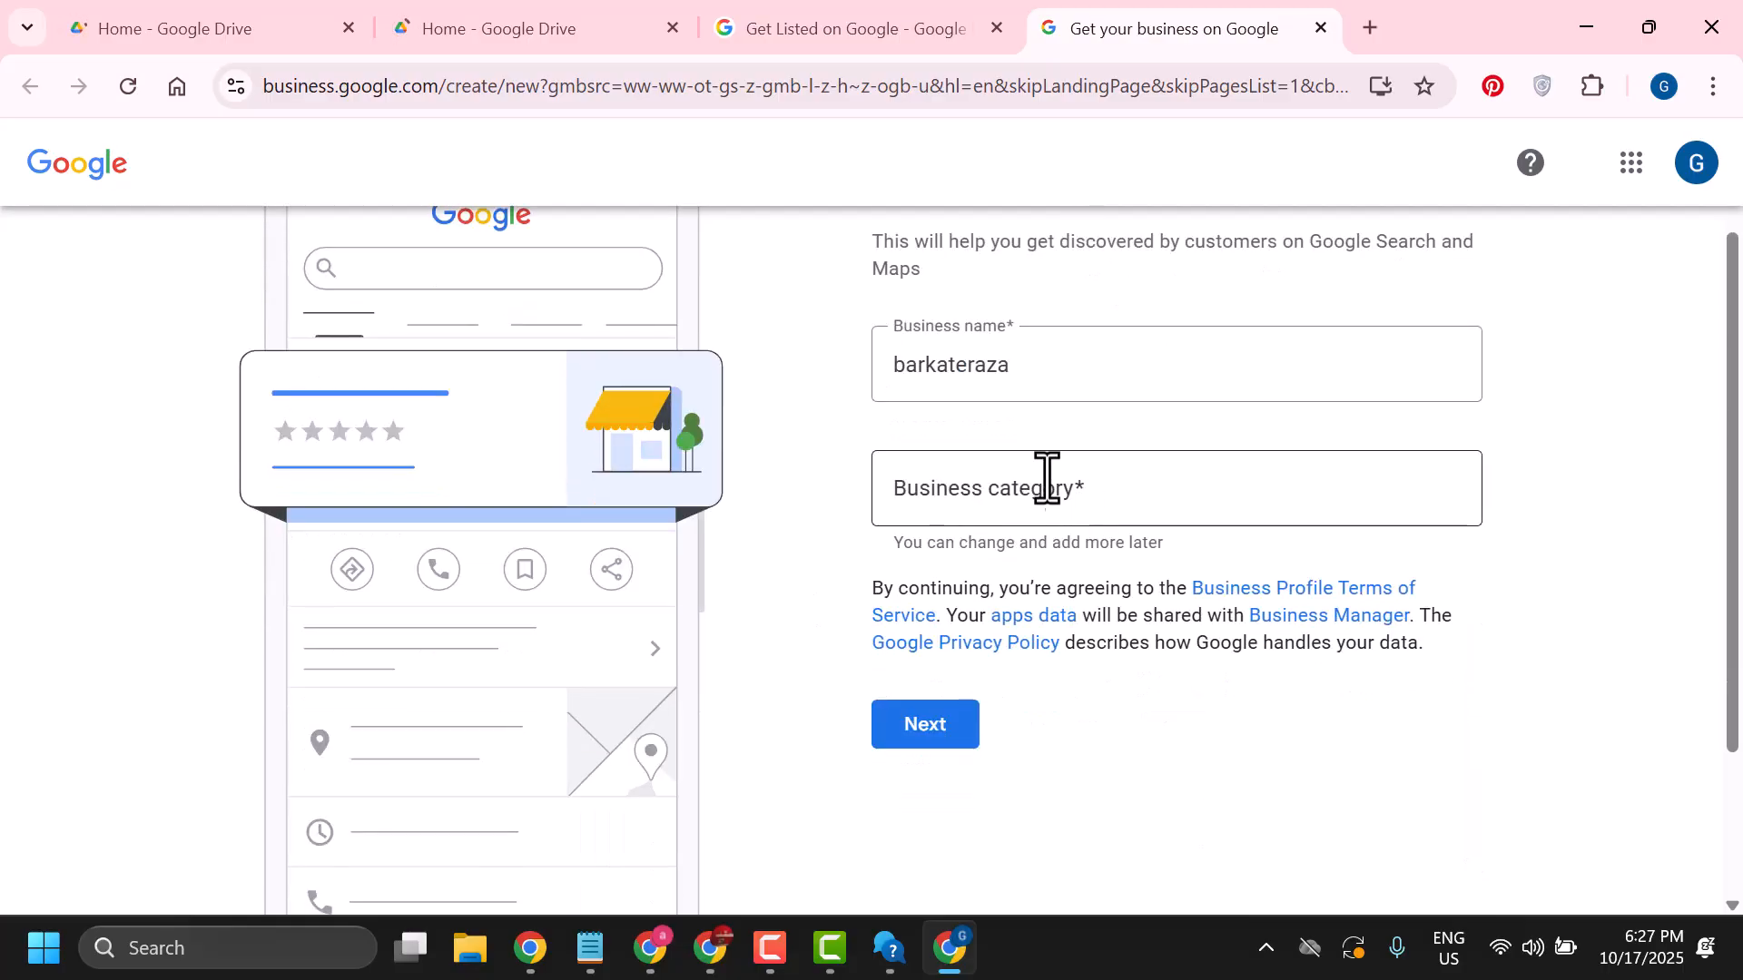
pyautogui.click(989, 499)
pyautogui.write('b')
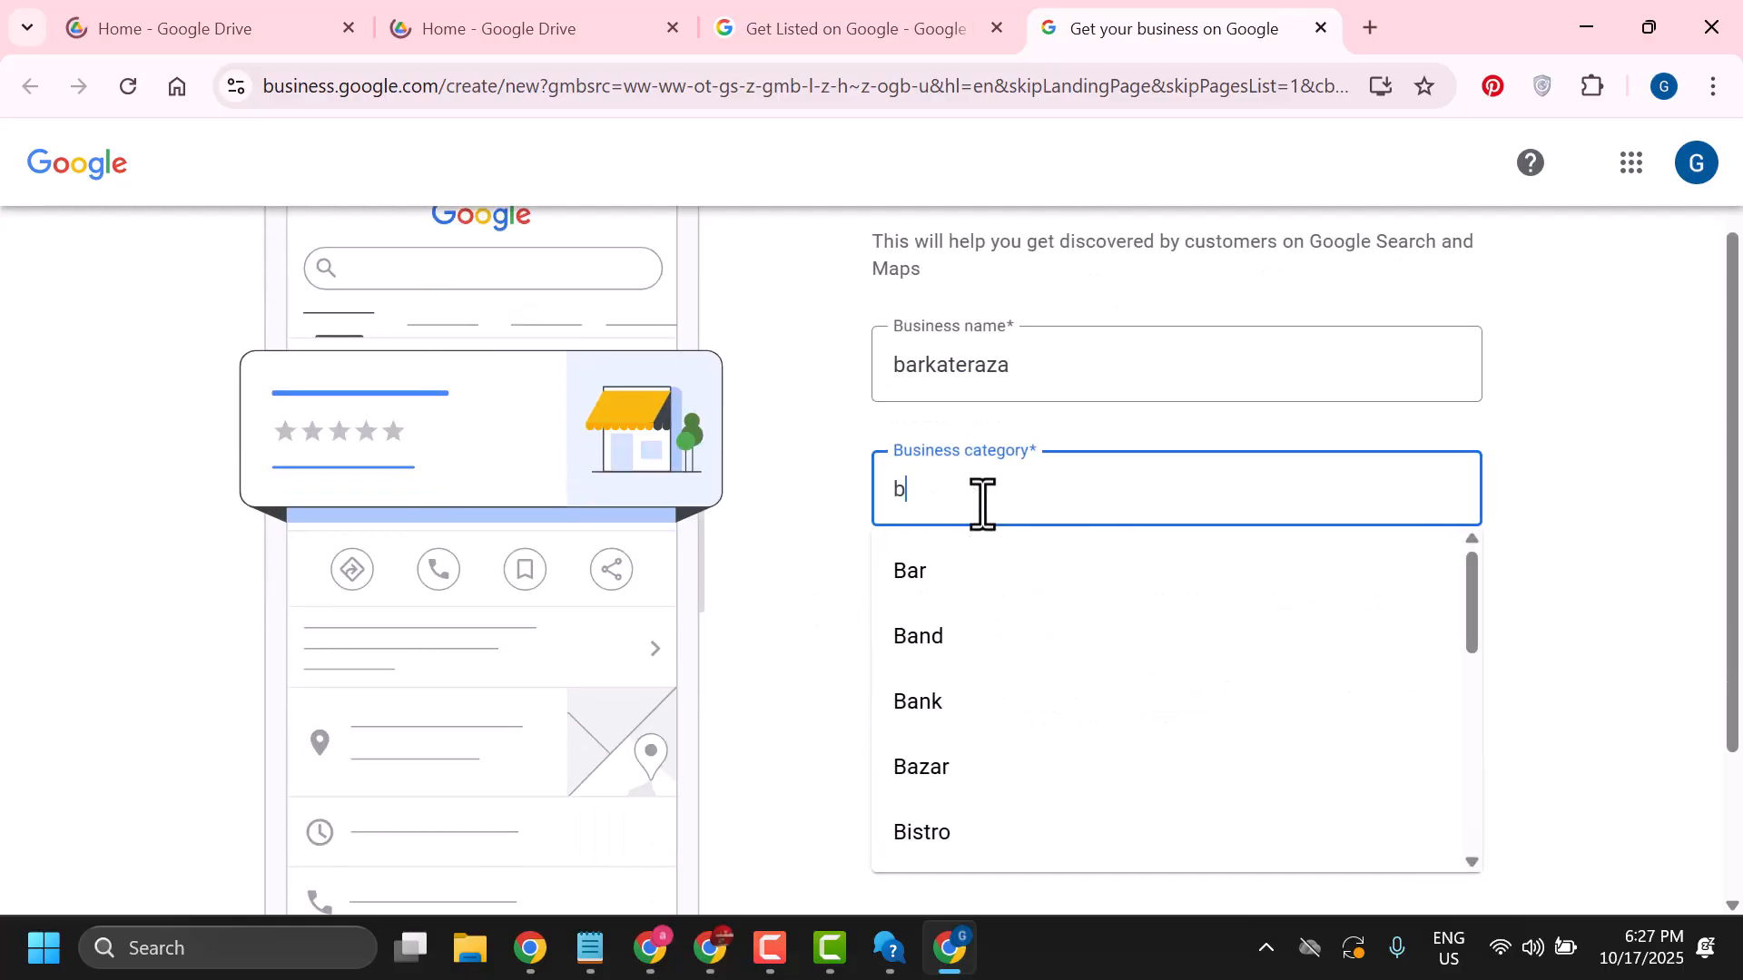
pyautogui.write('ook')
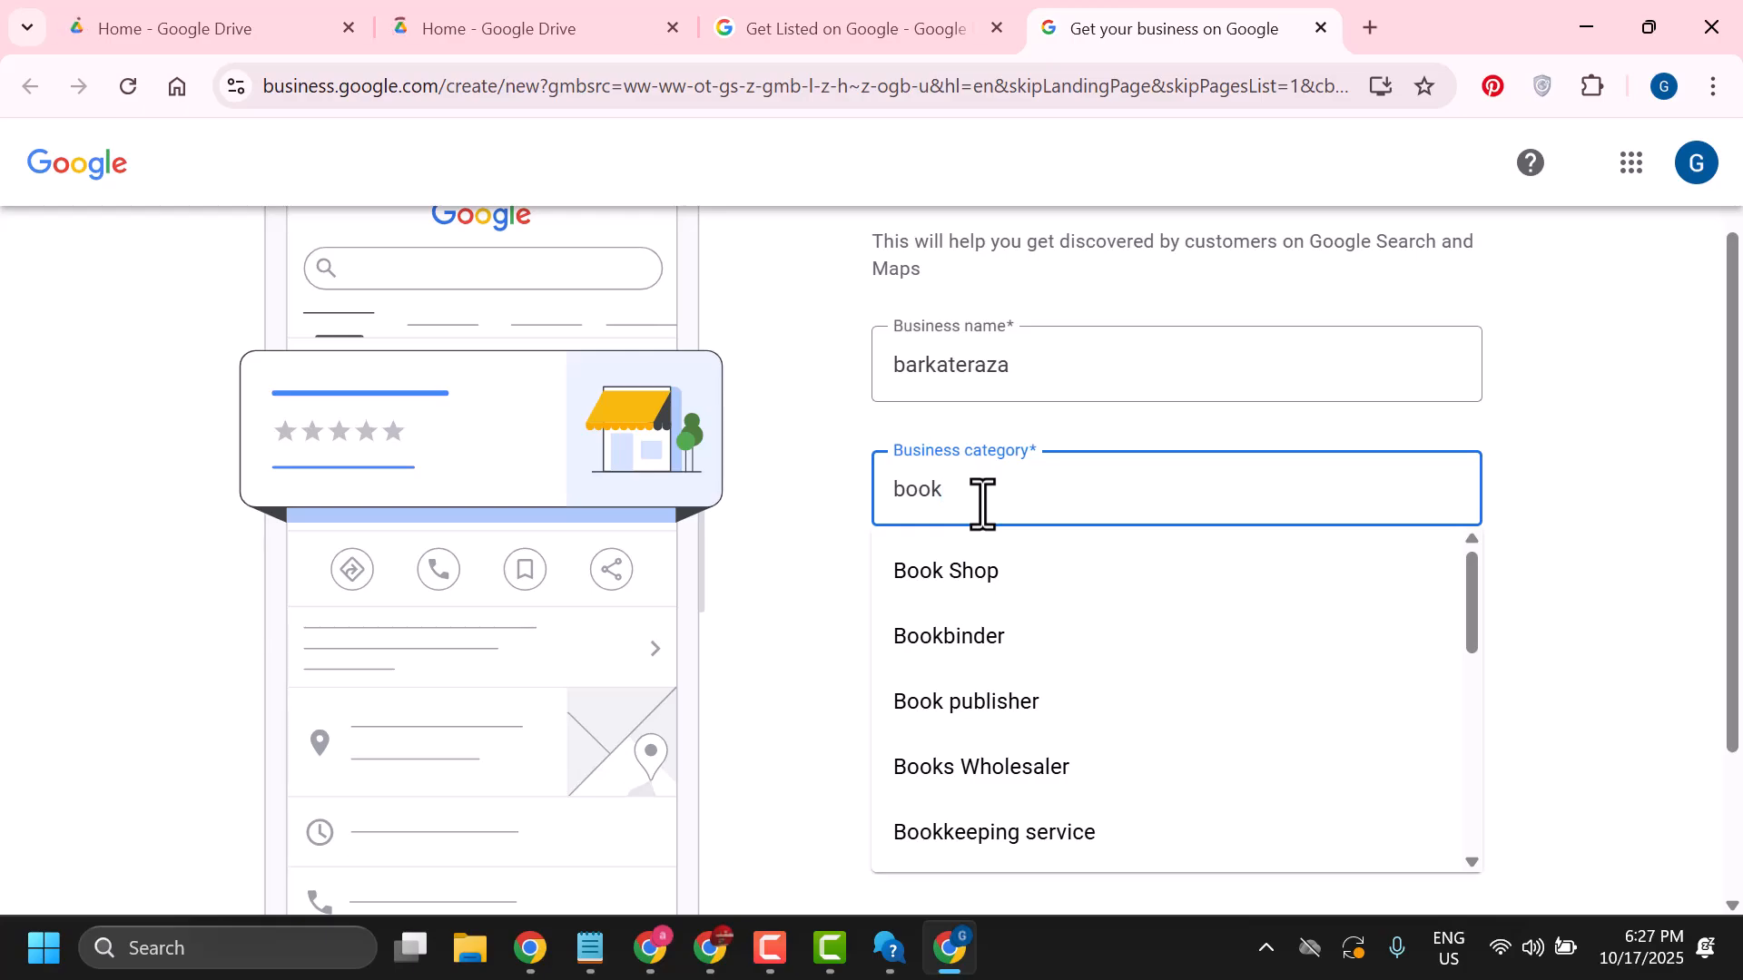
pyautogui.write('s')
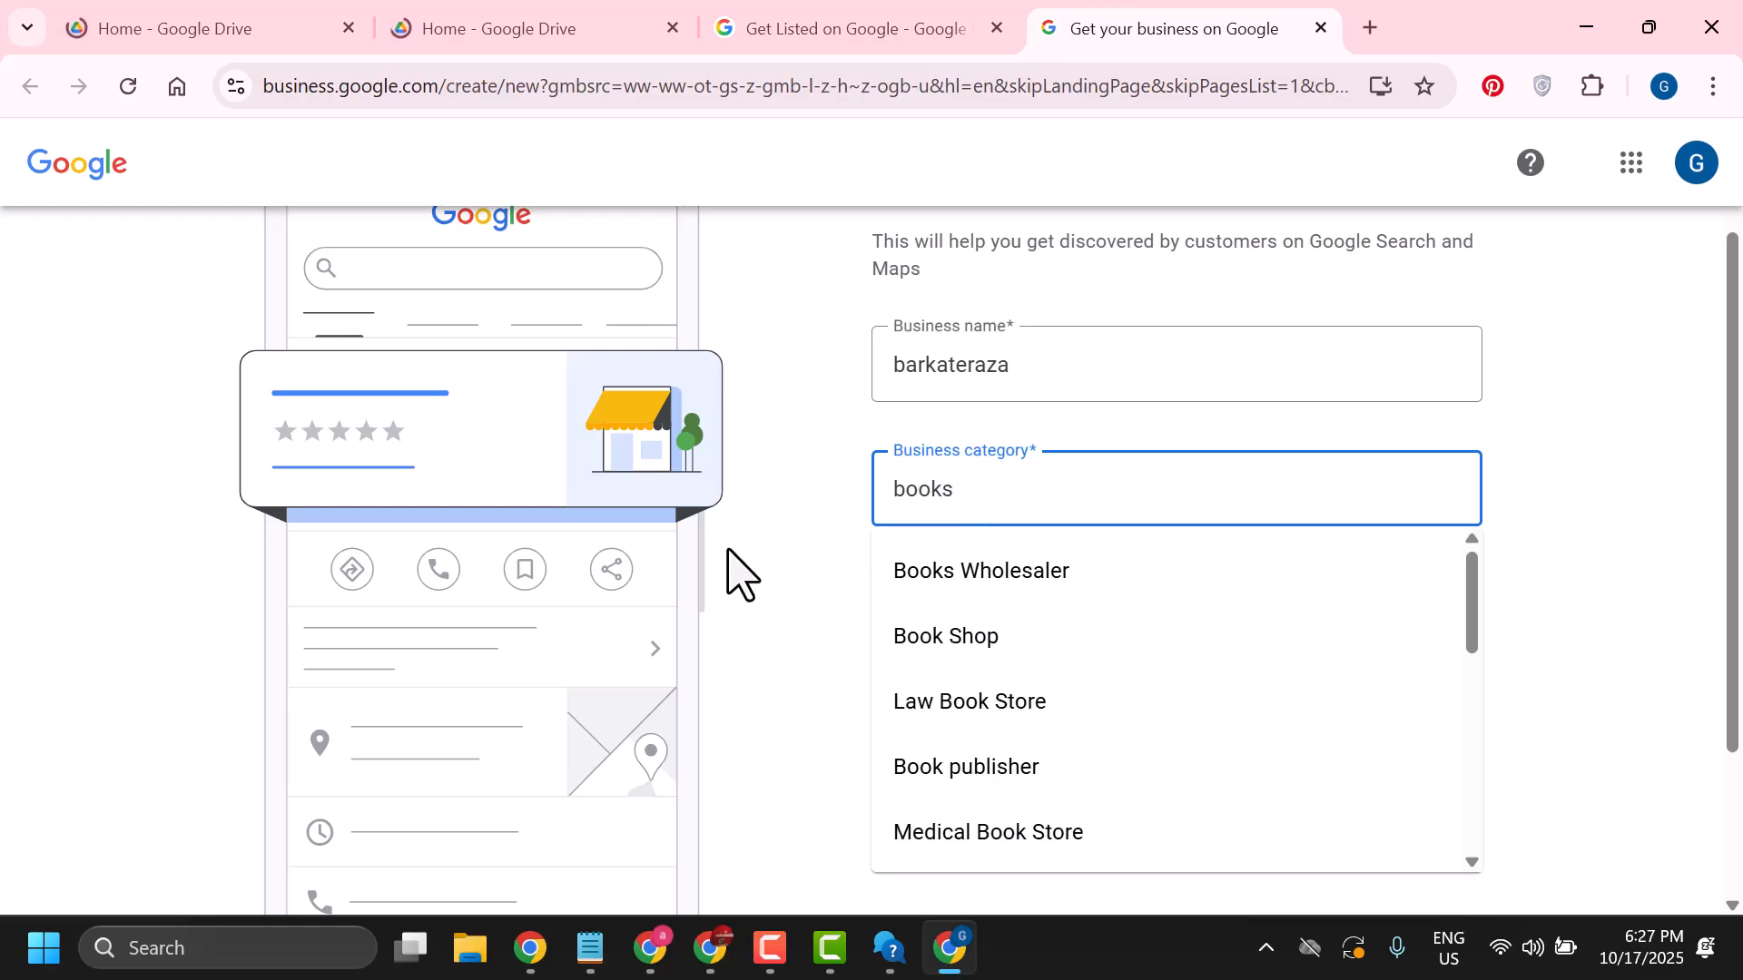
pyautogui.click(740, 574)
pyautogui.click(942, 766)
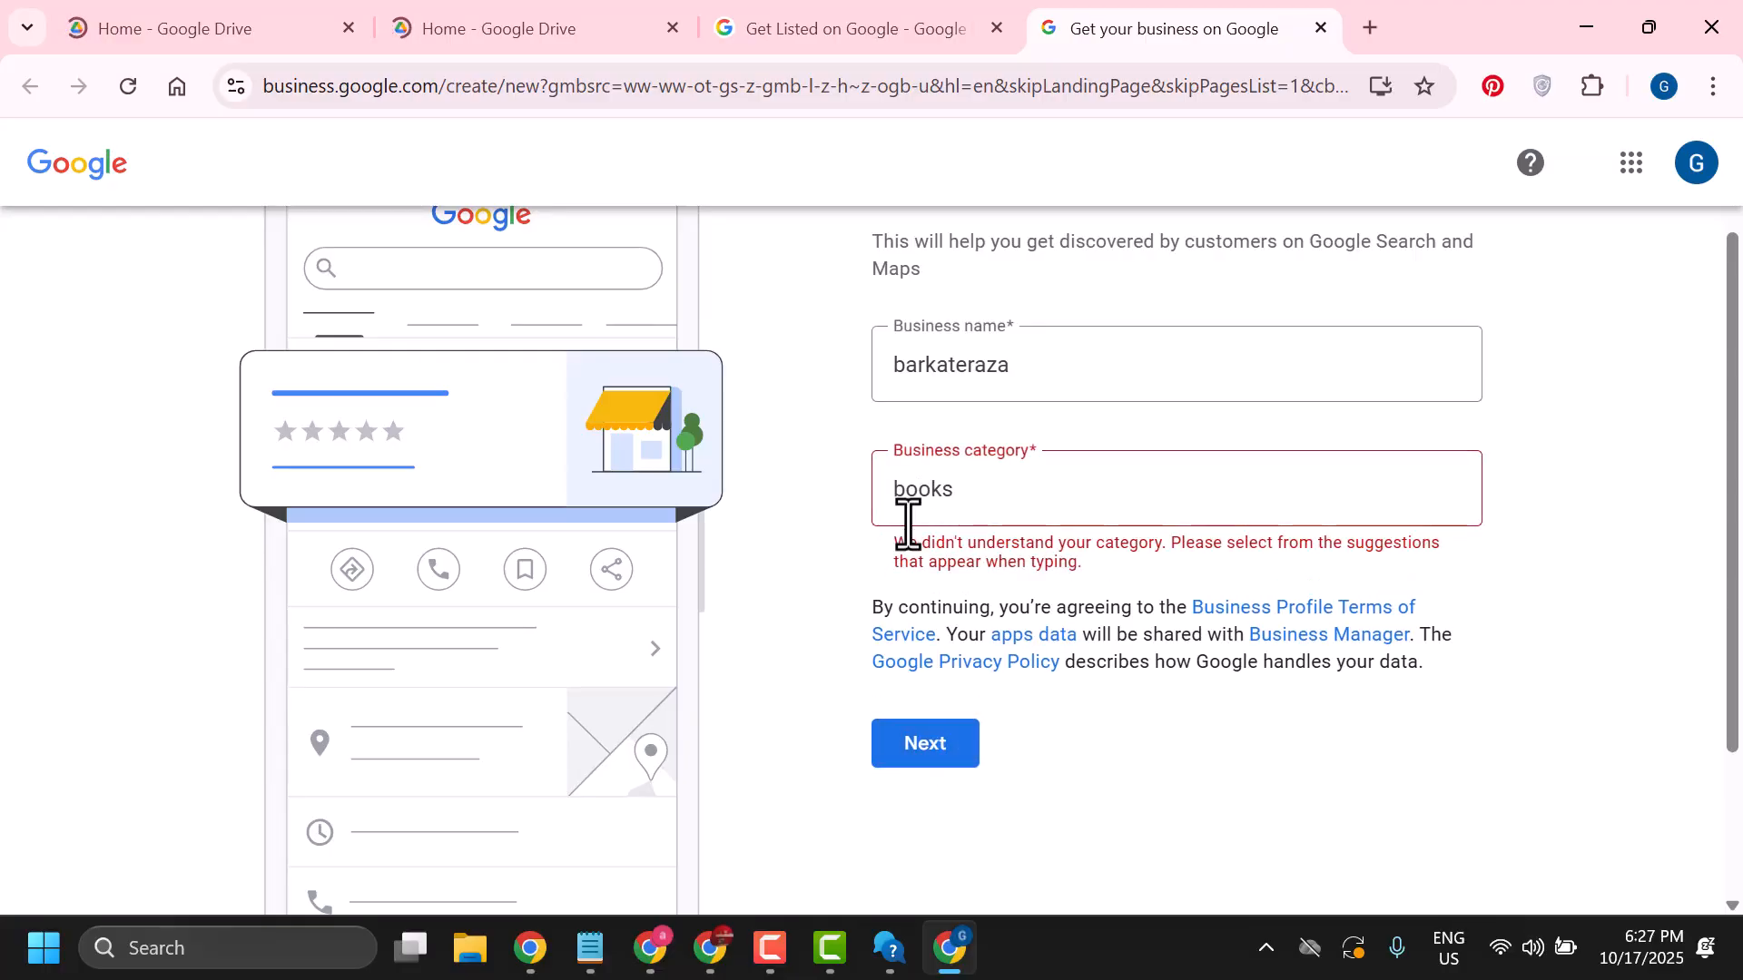
# Replace the category with the Book Shop suggestion and continue to the next page
pyautogui.click(972, 490)
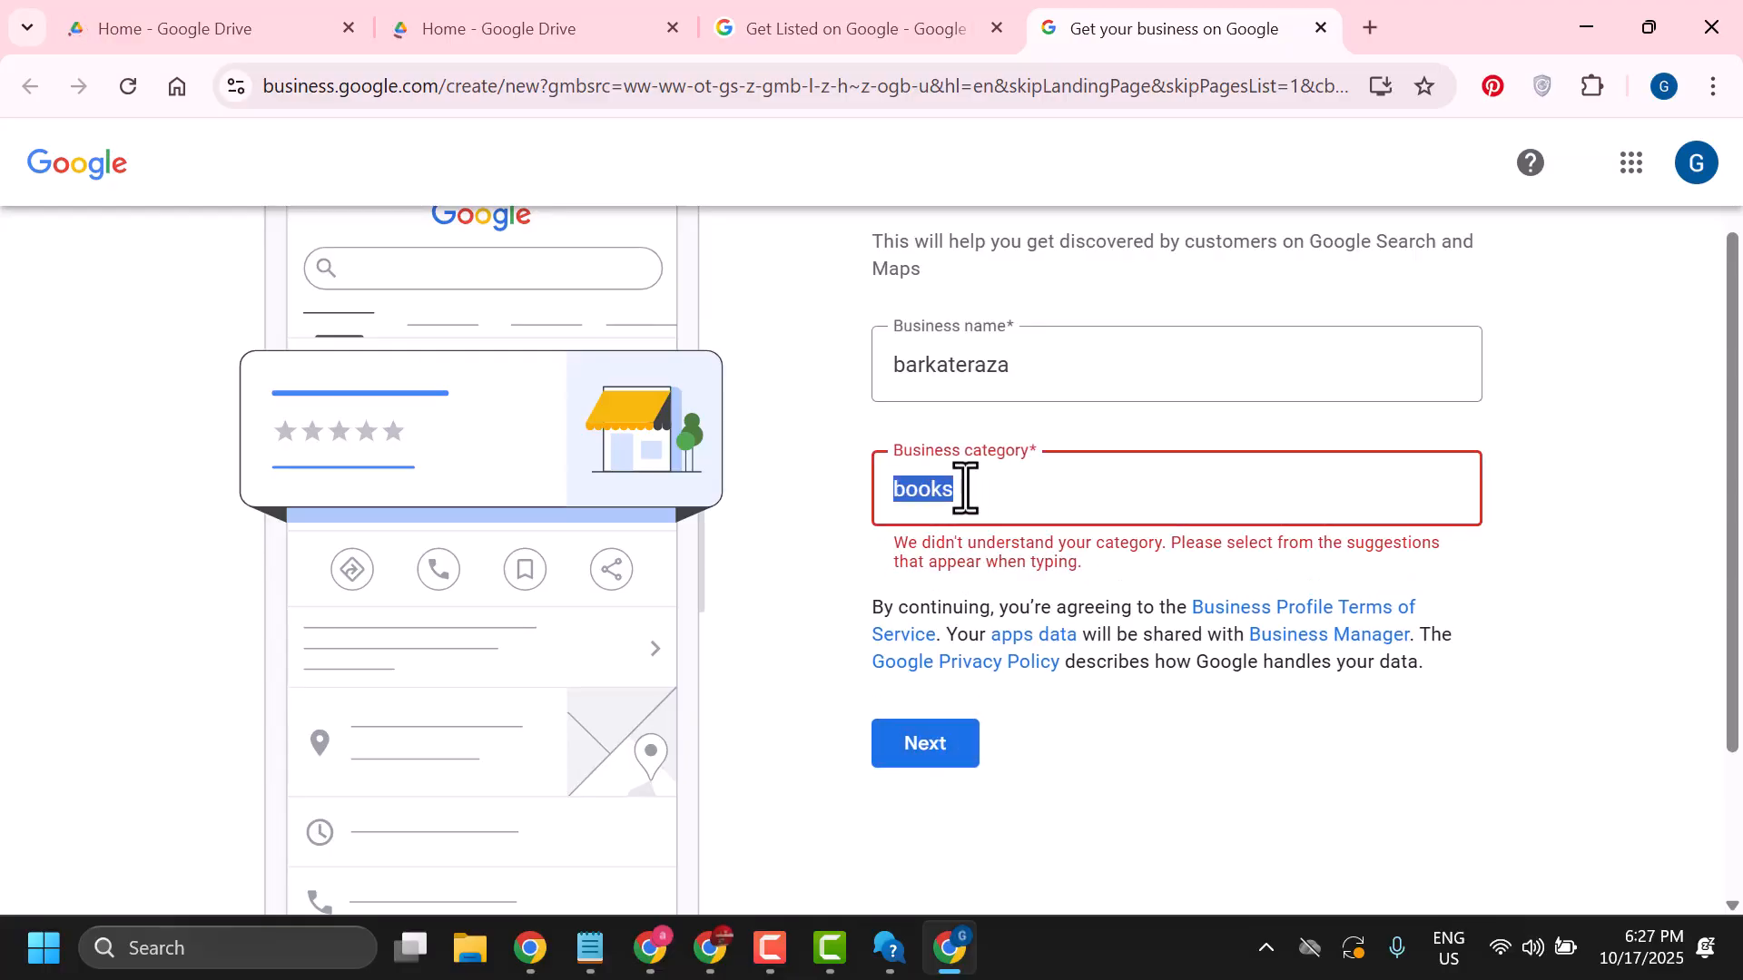
pyautogui.press('BackSpace')
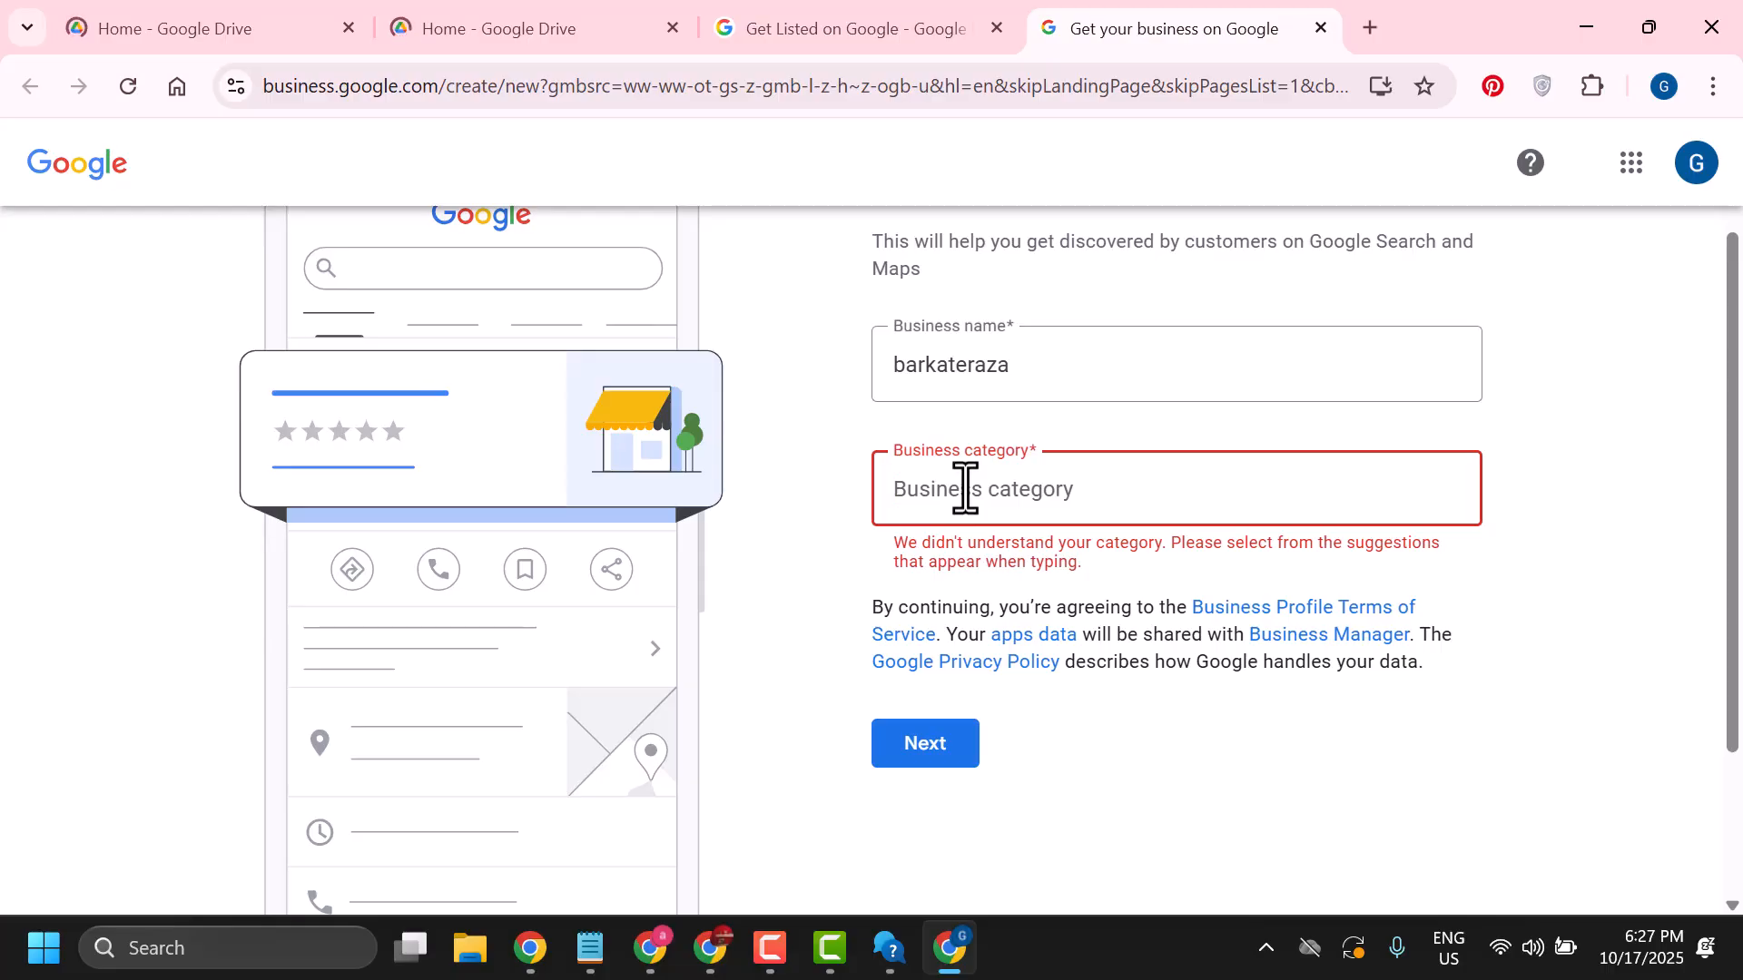
pyautogui.write('b')
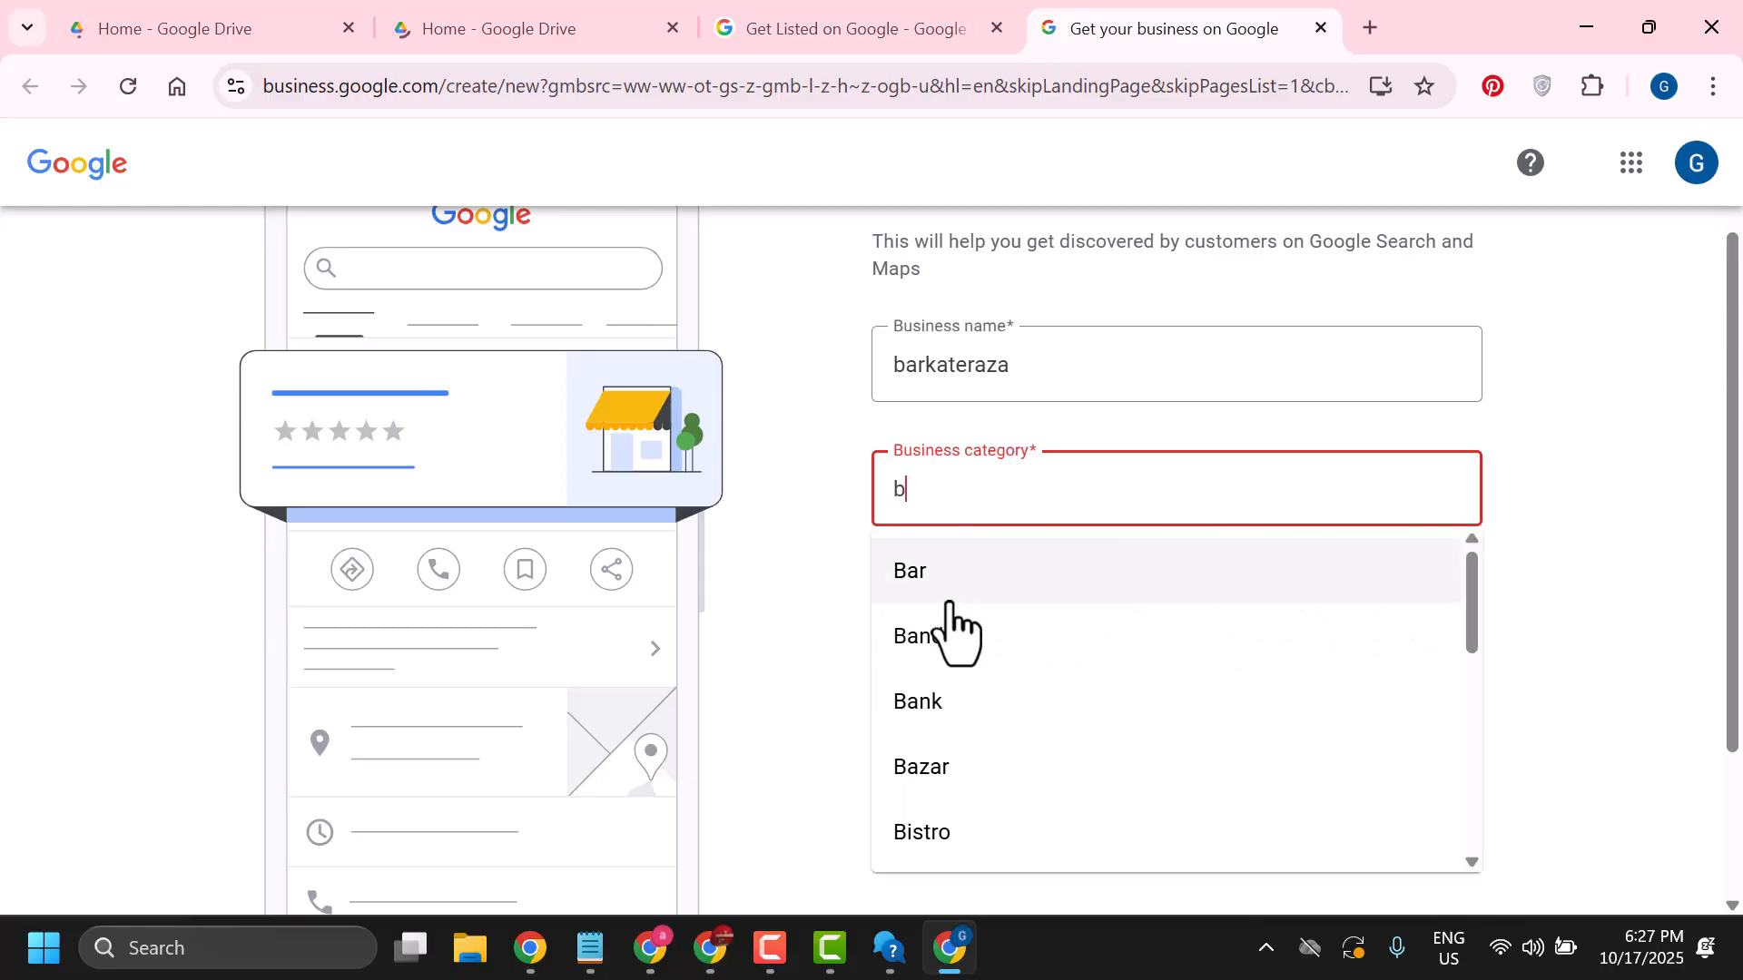
pyautogui.write('oo')
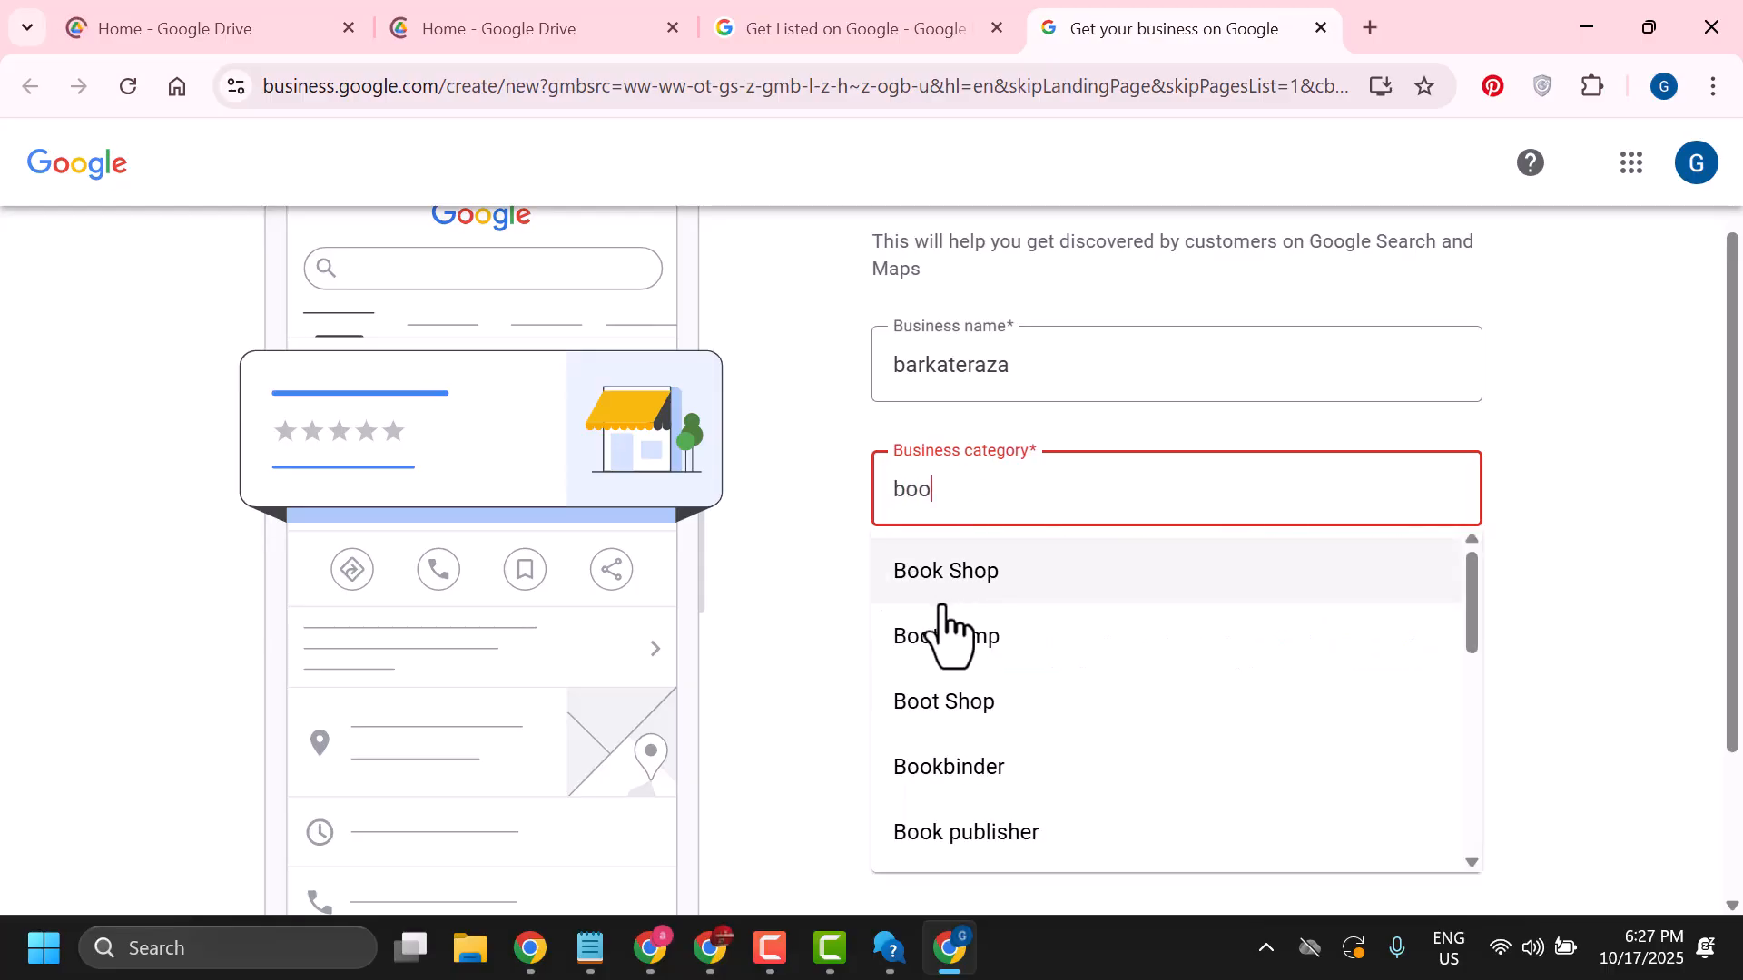
pyautogui.write('k')
pyautogui.click(948, 581)
pyautogui.click(923, 737)
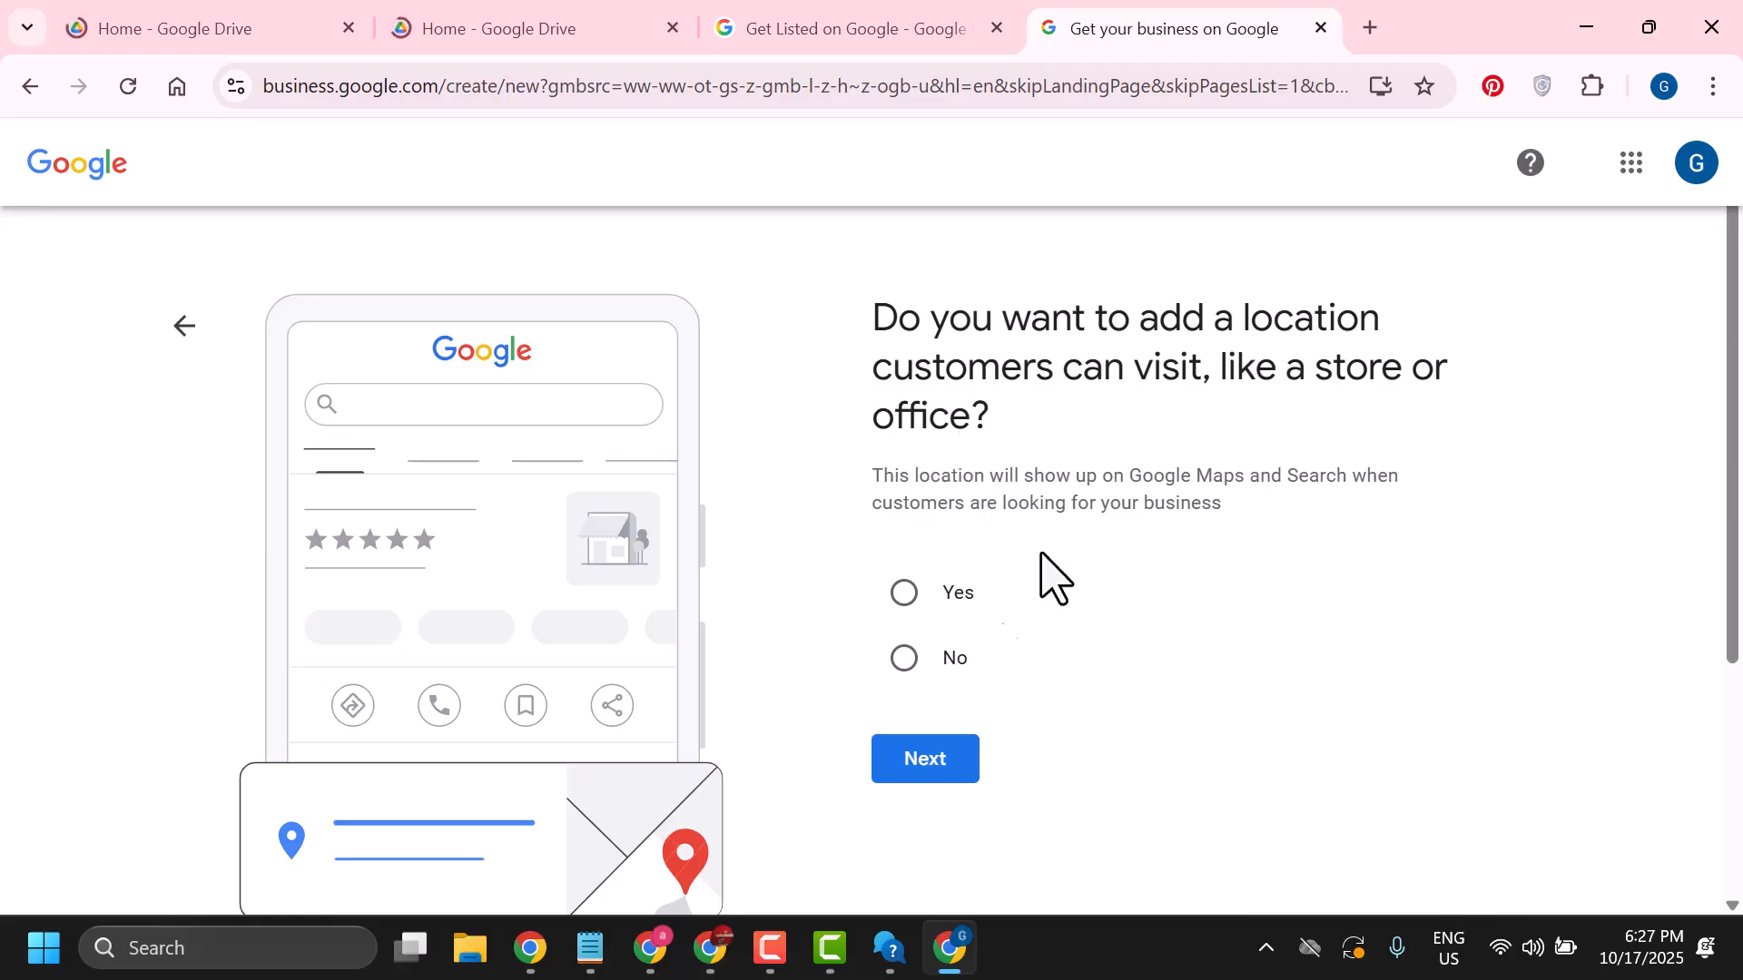
# Answer No to adding a location customers can visit and continue
pyautogui.click(924, 761)
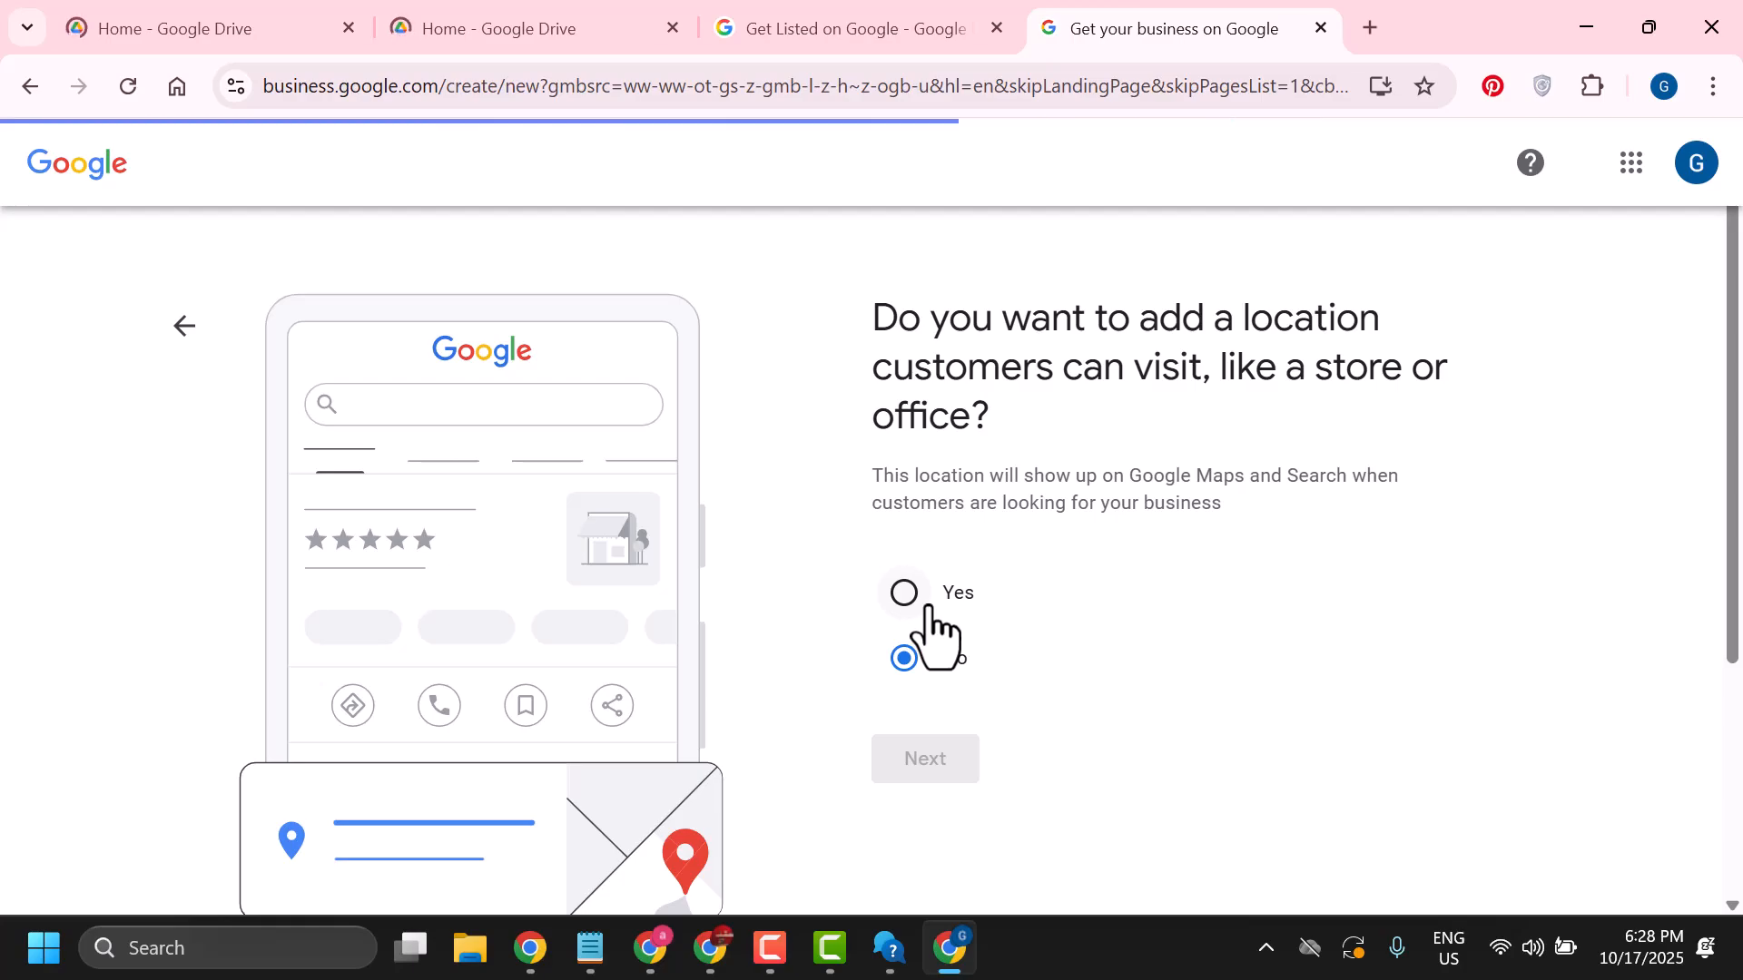
pyautogui.scroll(-4, 845, 517)
pyautogui.scroll(4, 836, 556)
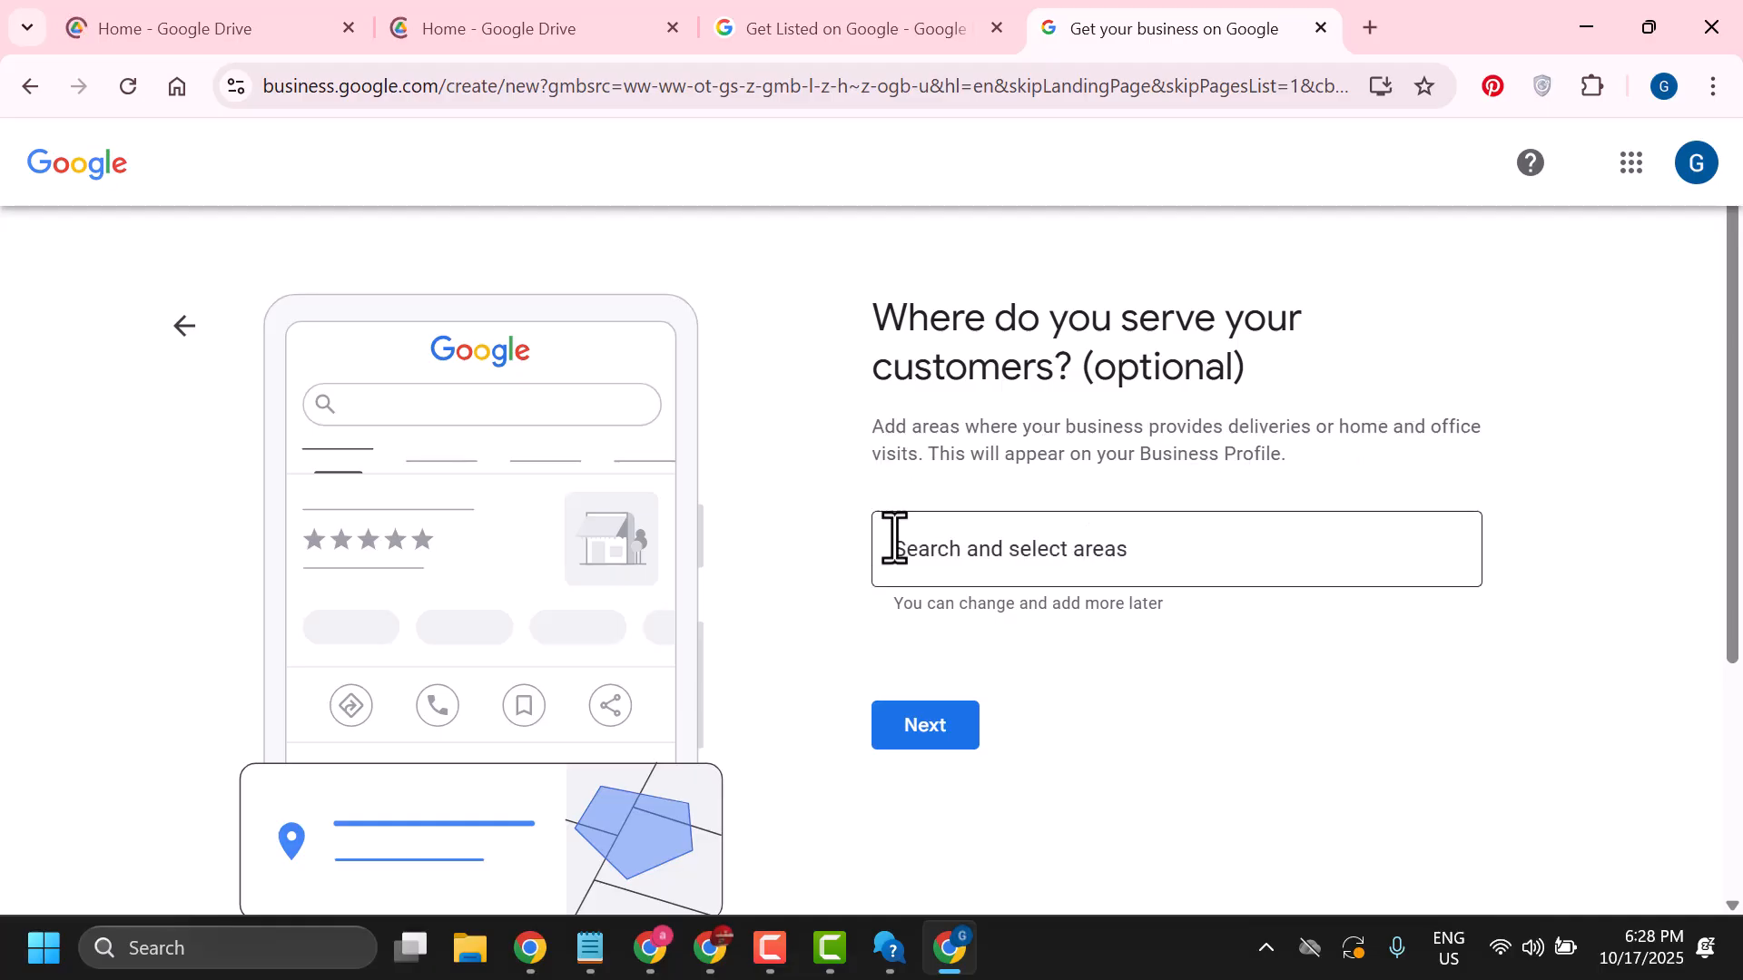
# Add E7, London, UK as a service area and continue
pyautogui.click(972, 557)
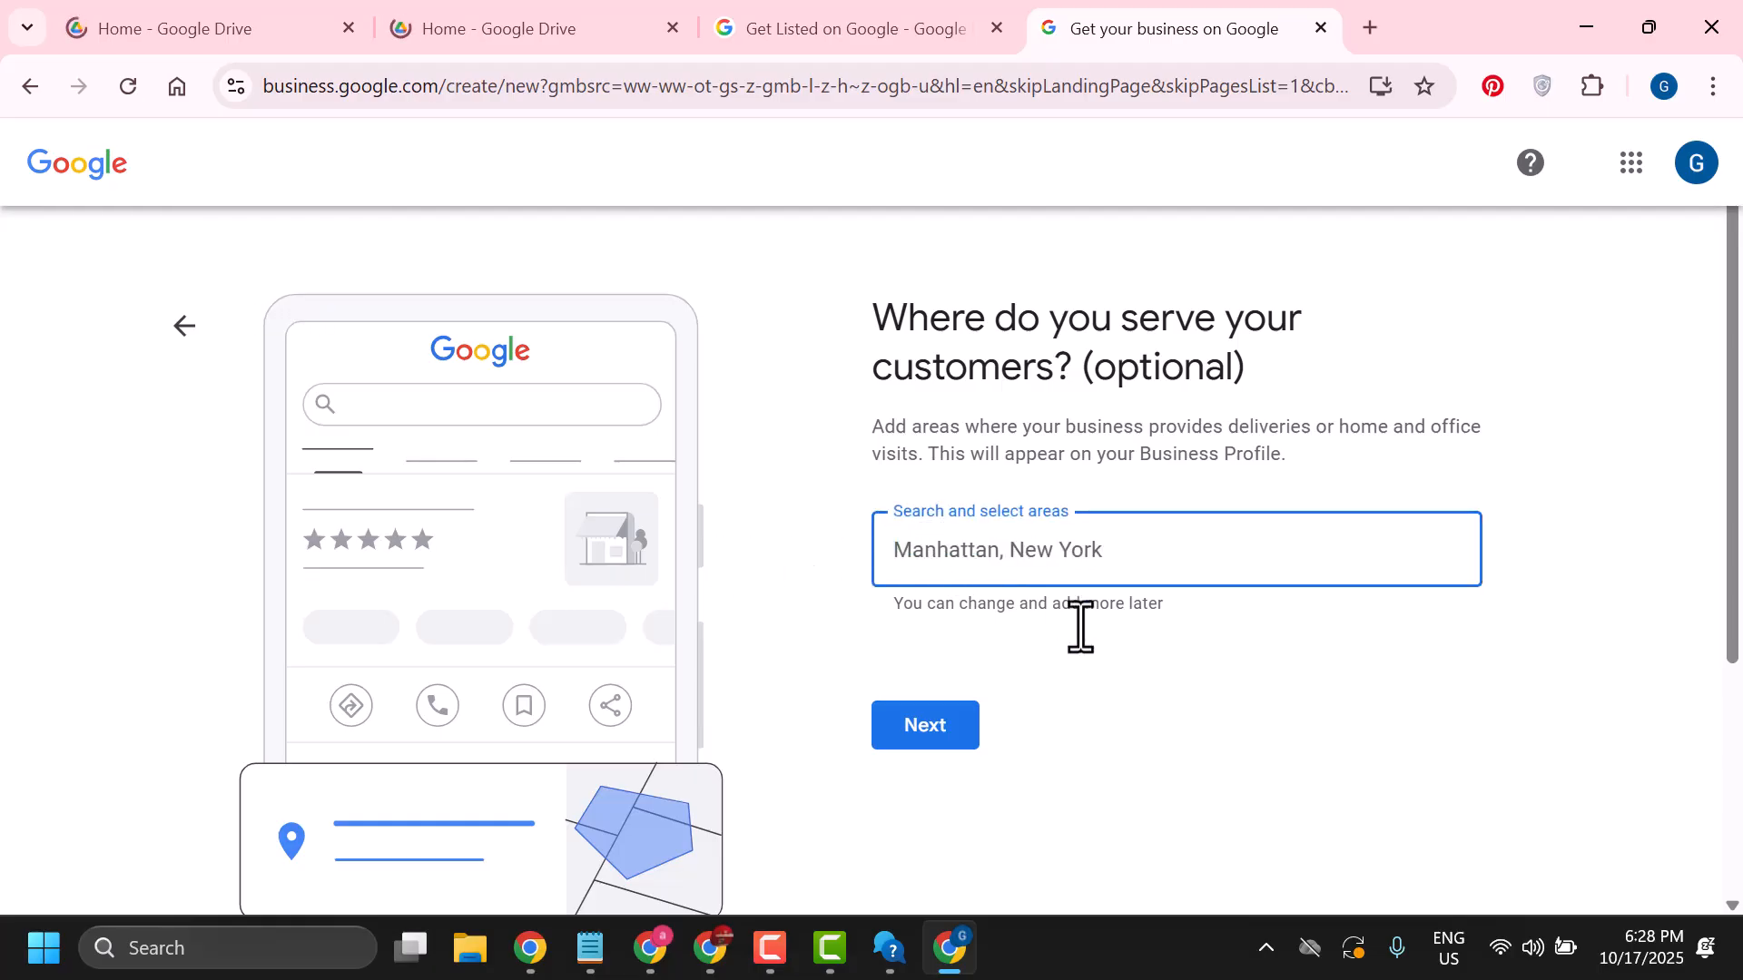
pyautogui.write('lo')
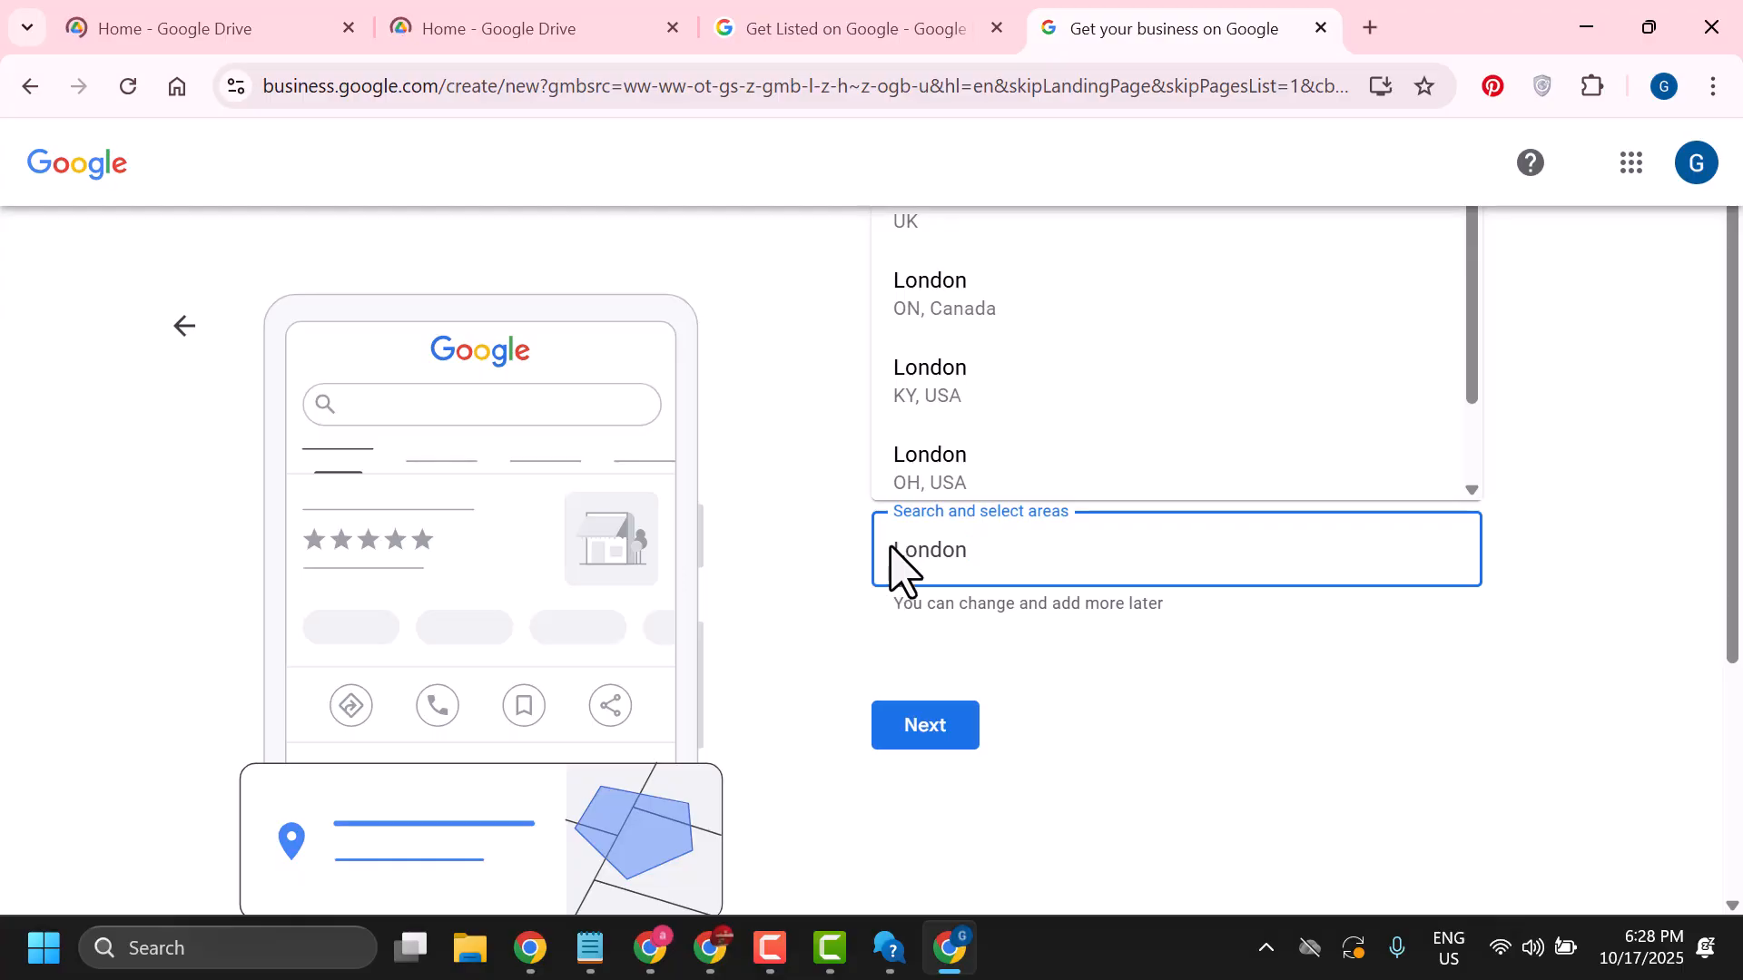
pyautogui.scroll(-1, 1010, 392)
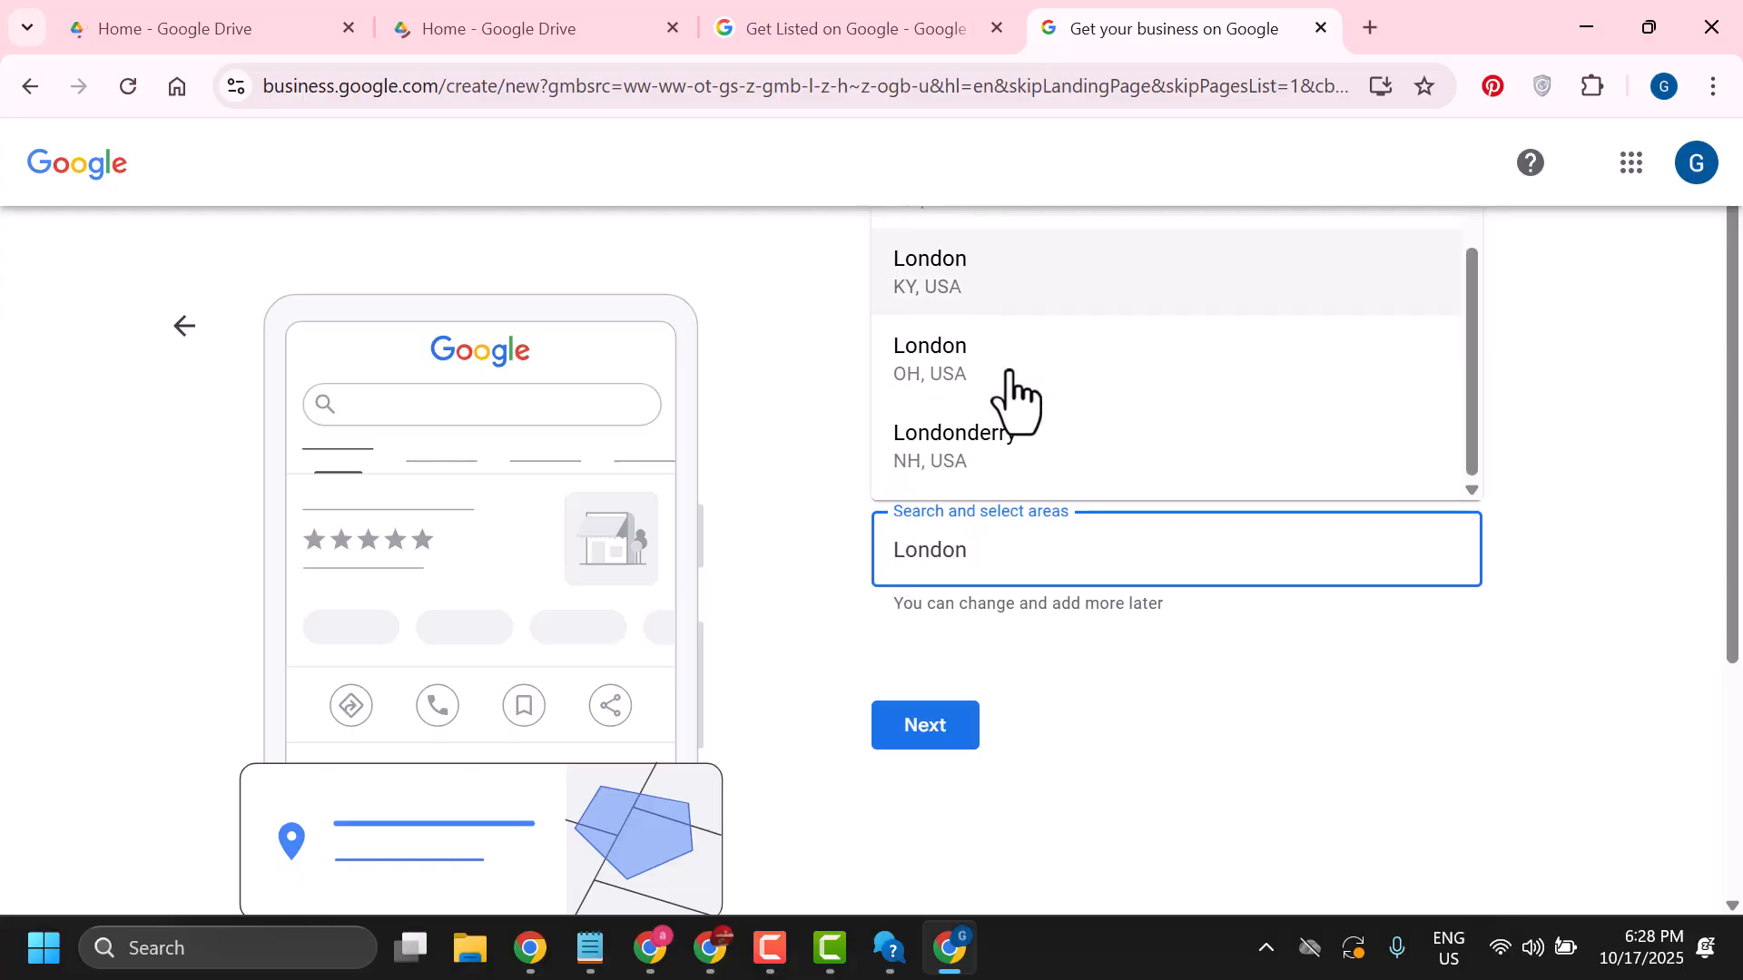
pyautogui.scroll(-2, 907, 463)
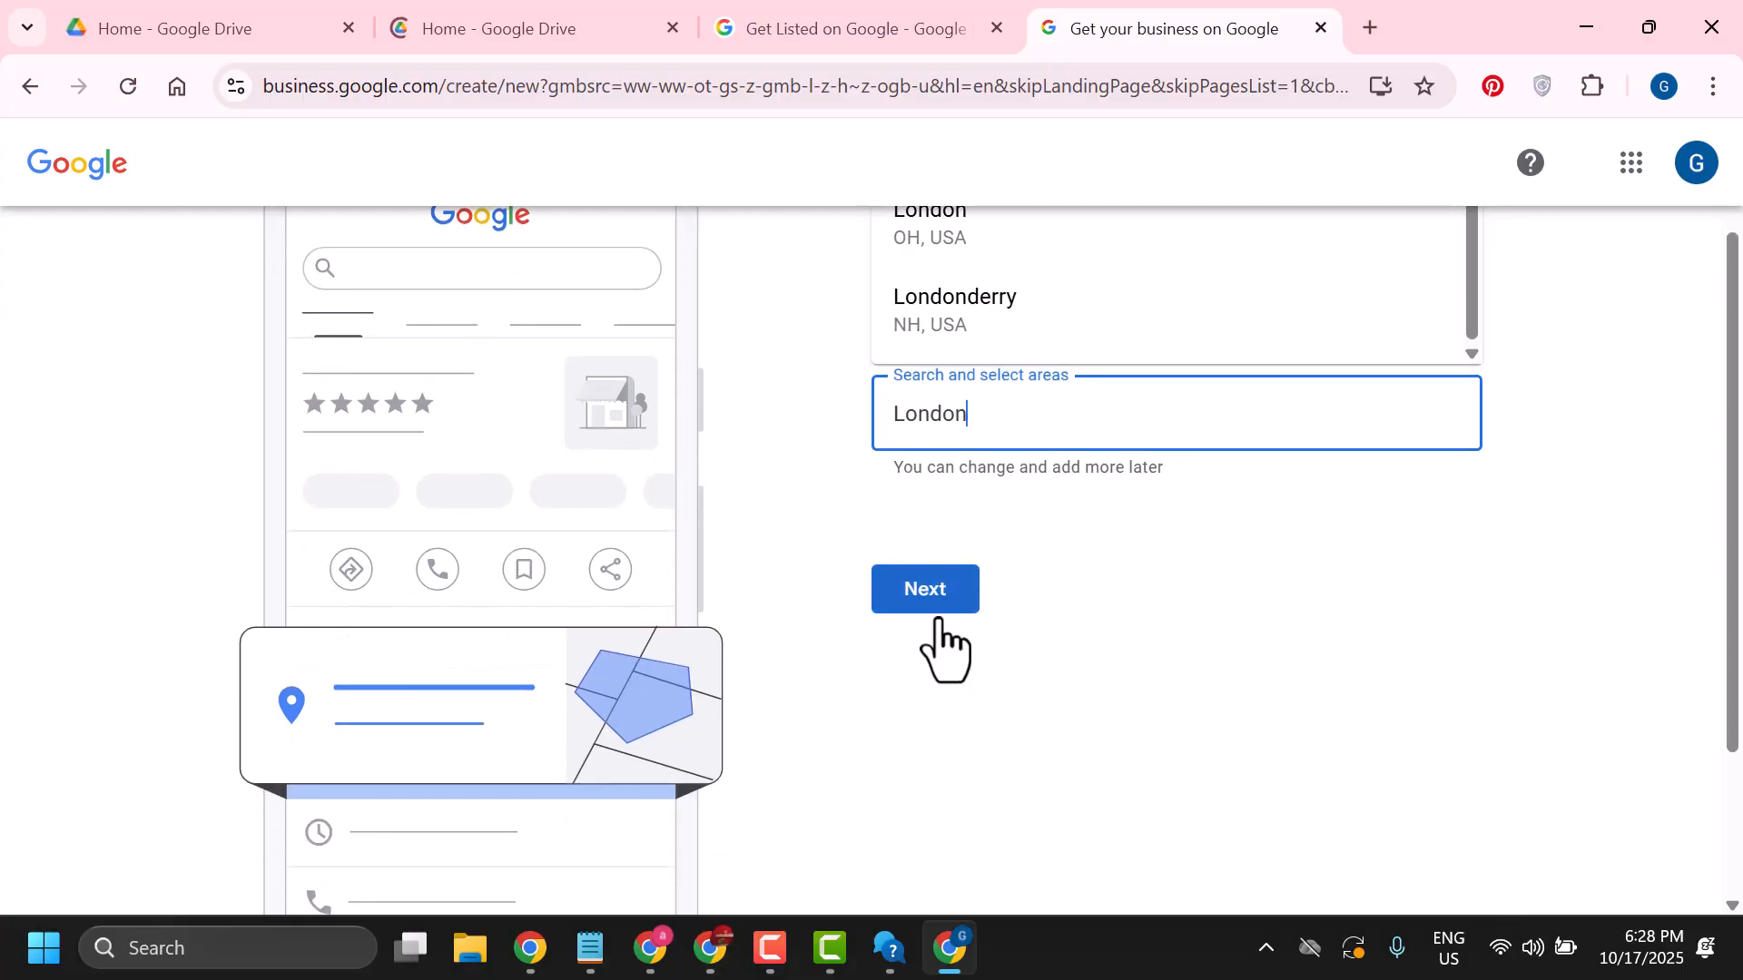
pyautogui.click(916, 606)
pyautogui.click(894, 427)
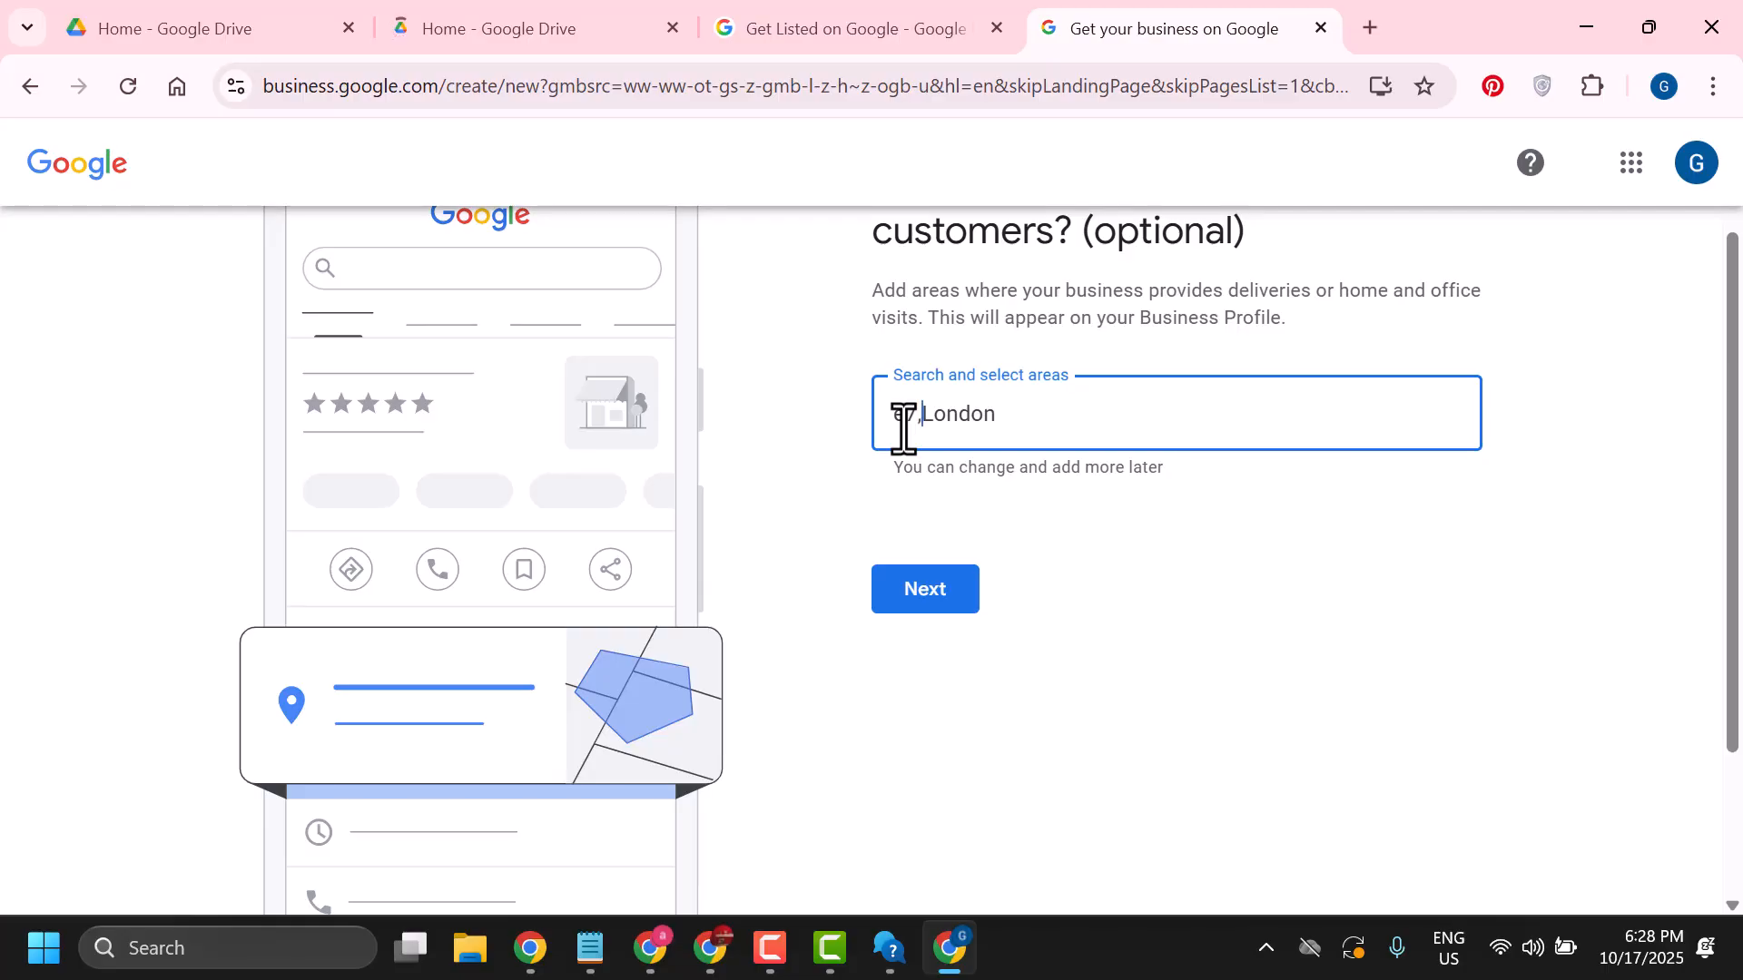
pyautogui.click(939, 603)
pyautogui.click(954, 422)
pyautogui.click(914, 513)
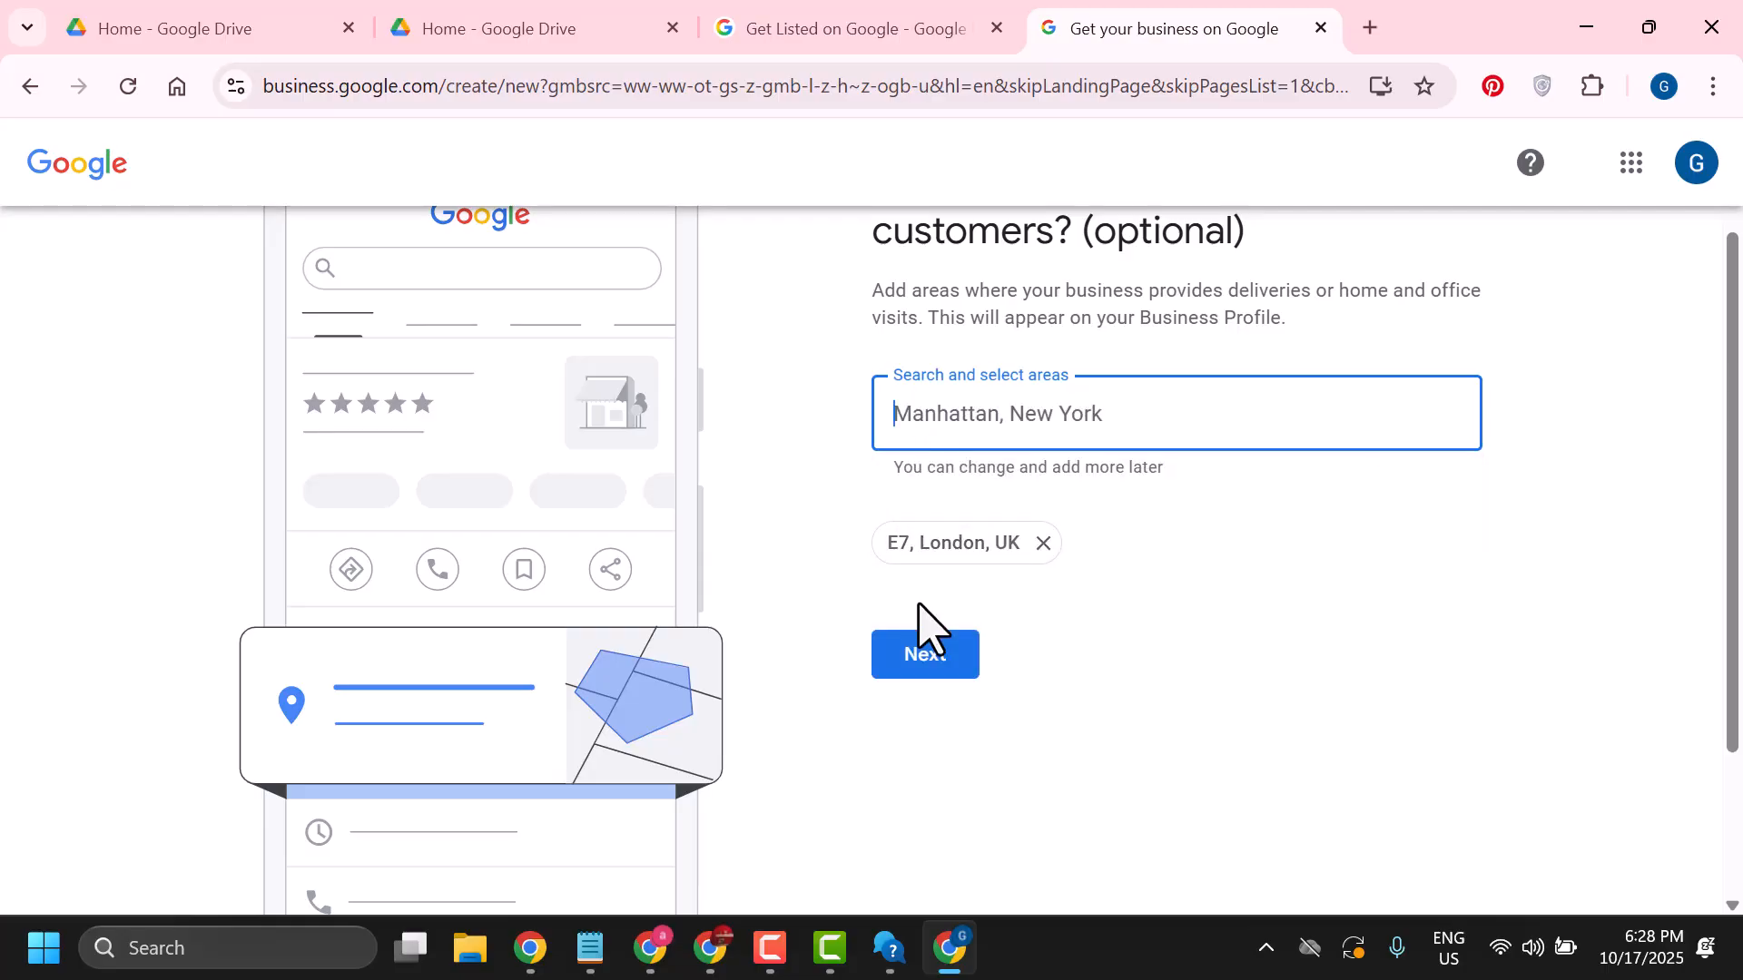
pyautogui.click(912, 656)
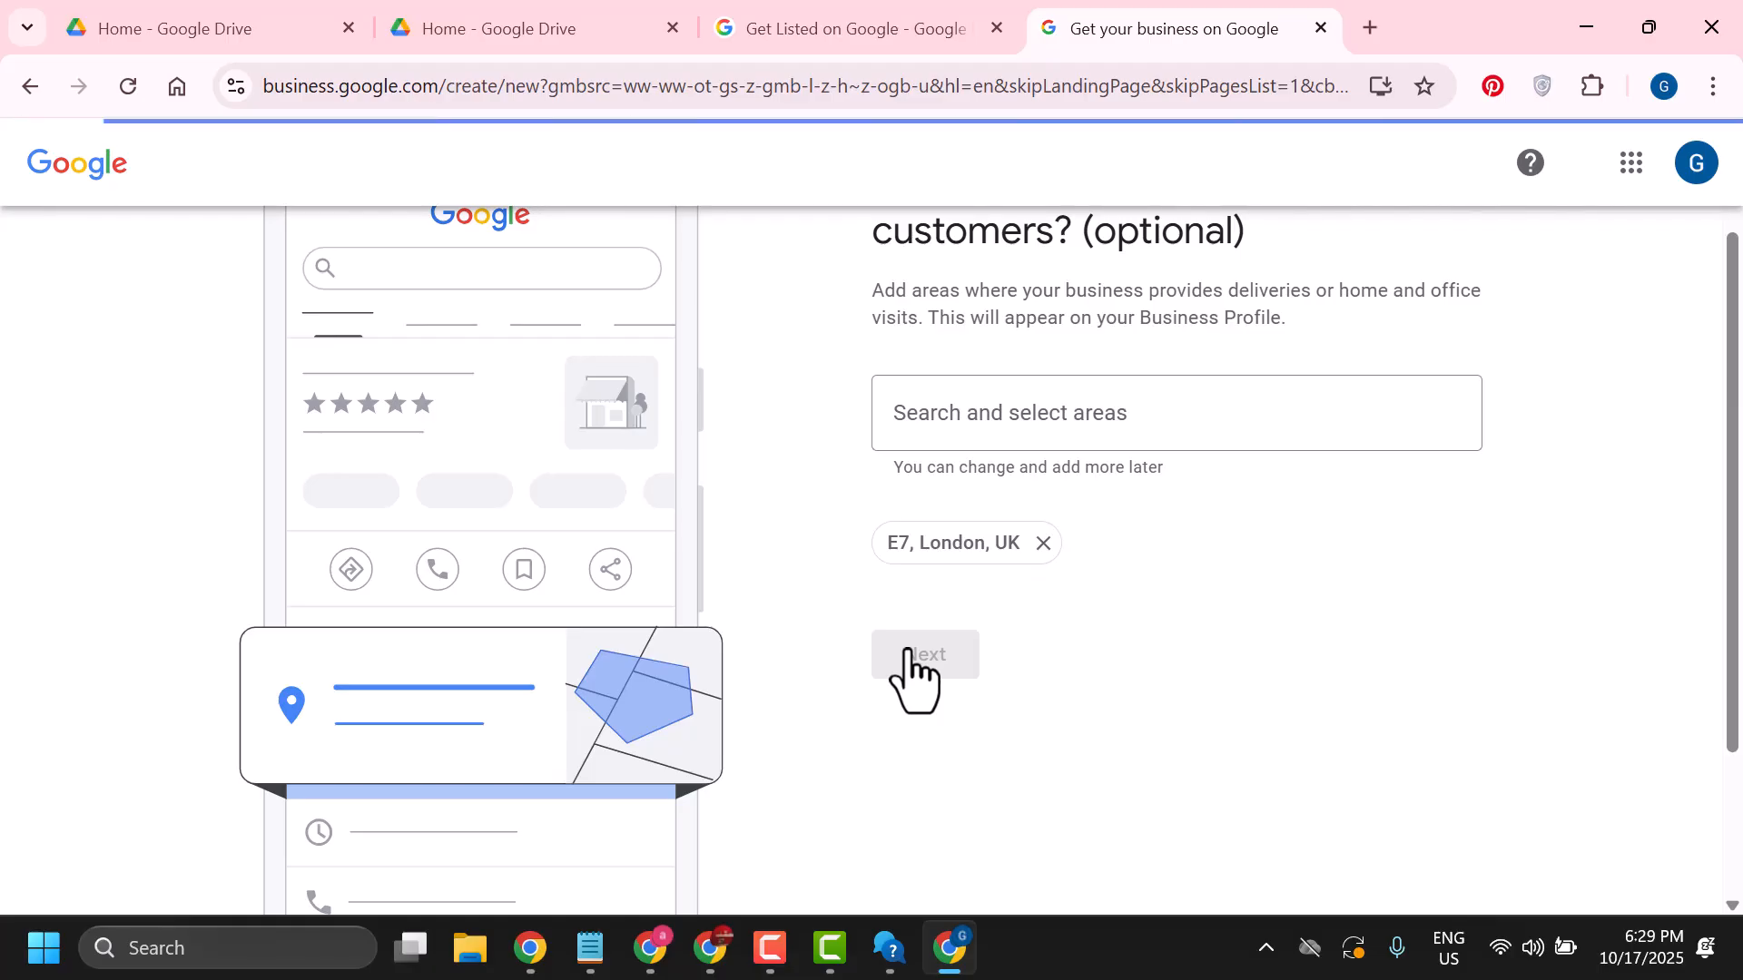
pyautogui.scroll(2, 908, 672)
pyautogui.scroll(-4, 907, 671)
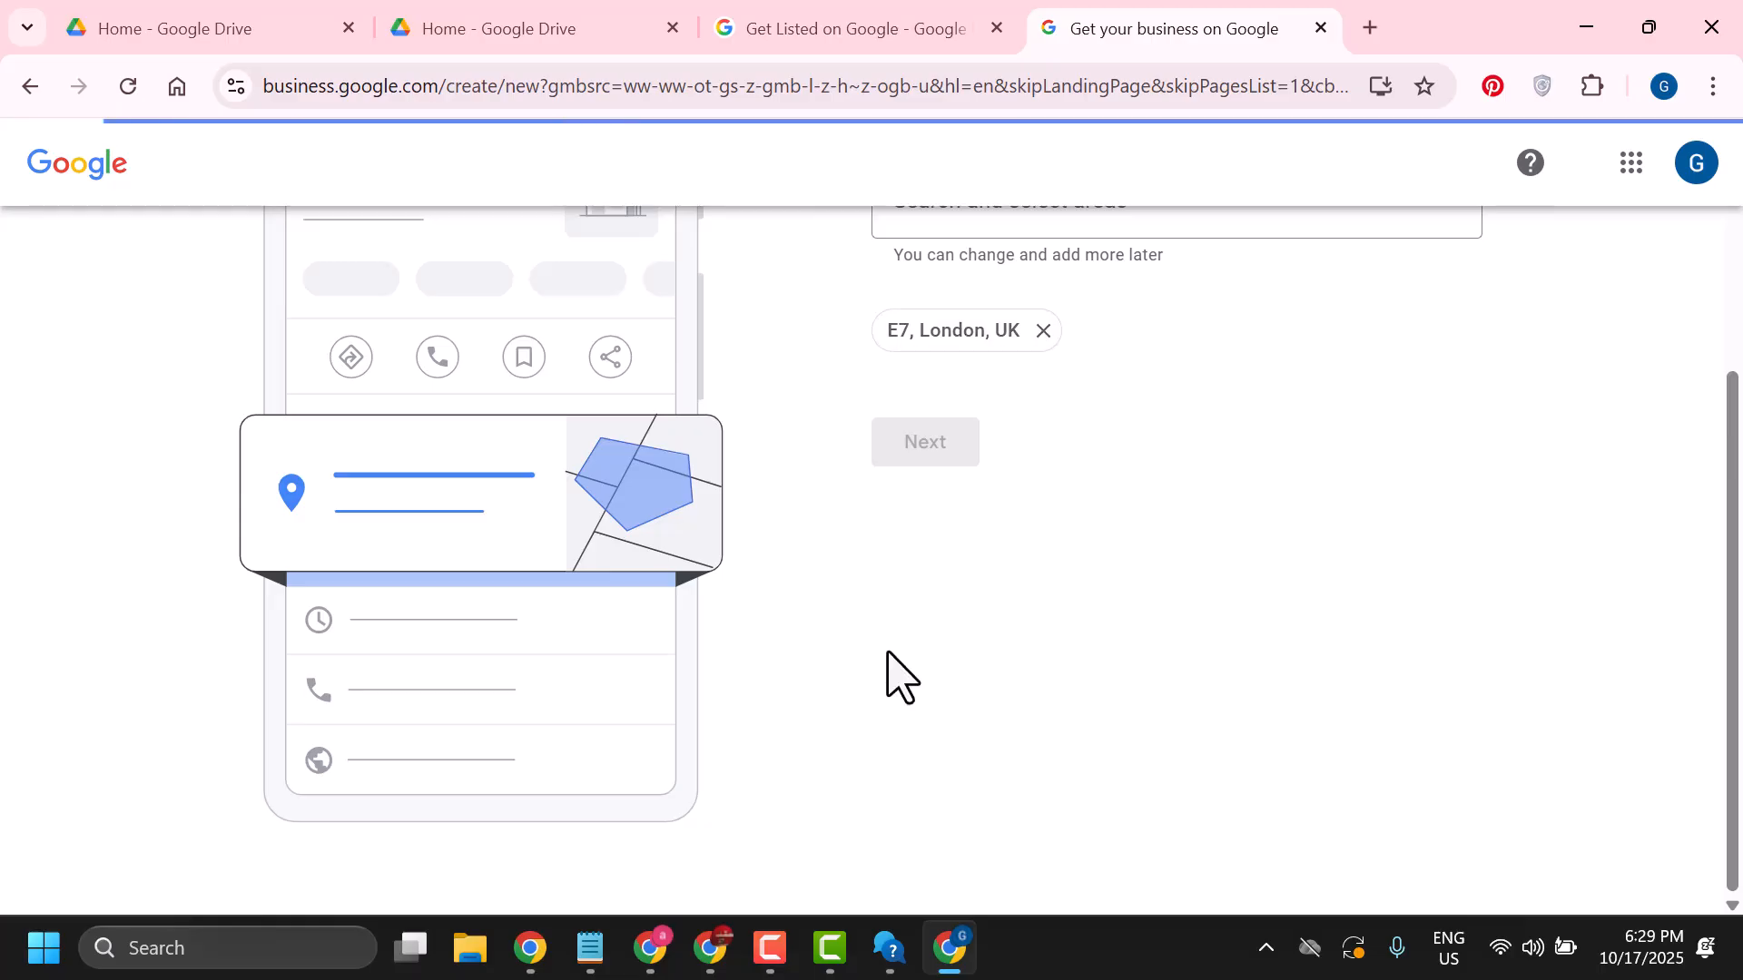
pyautogui.scroll(4, 884, 686)
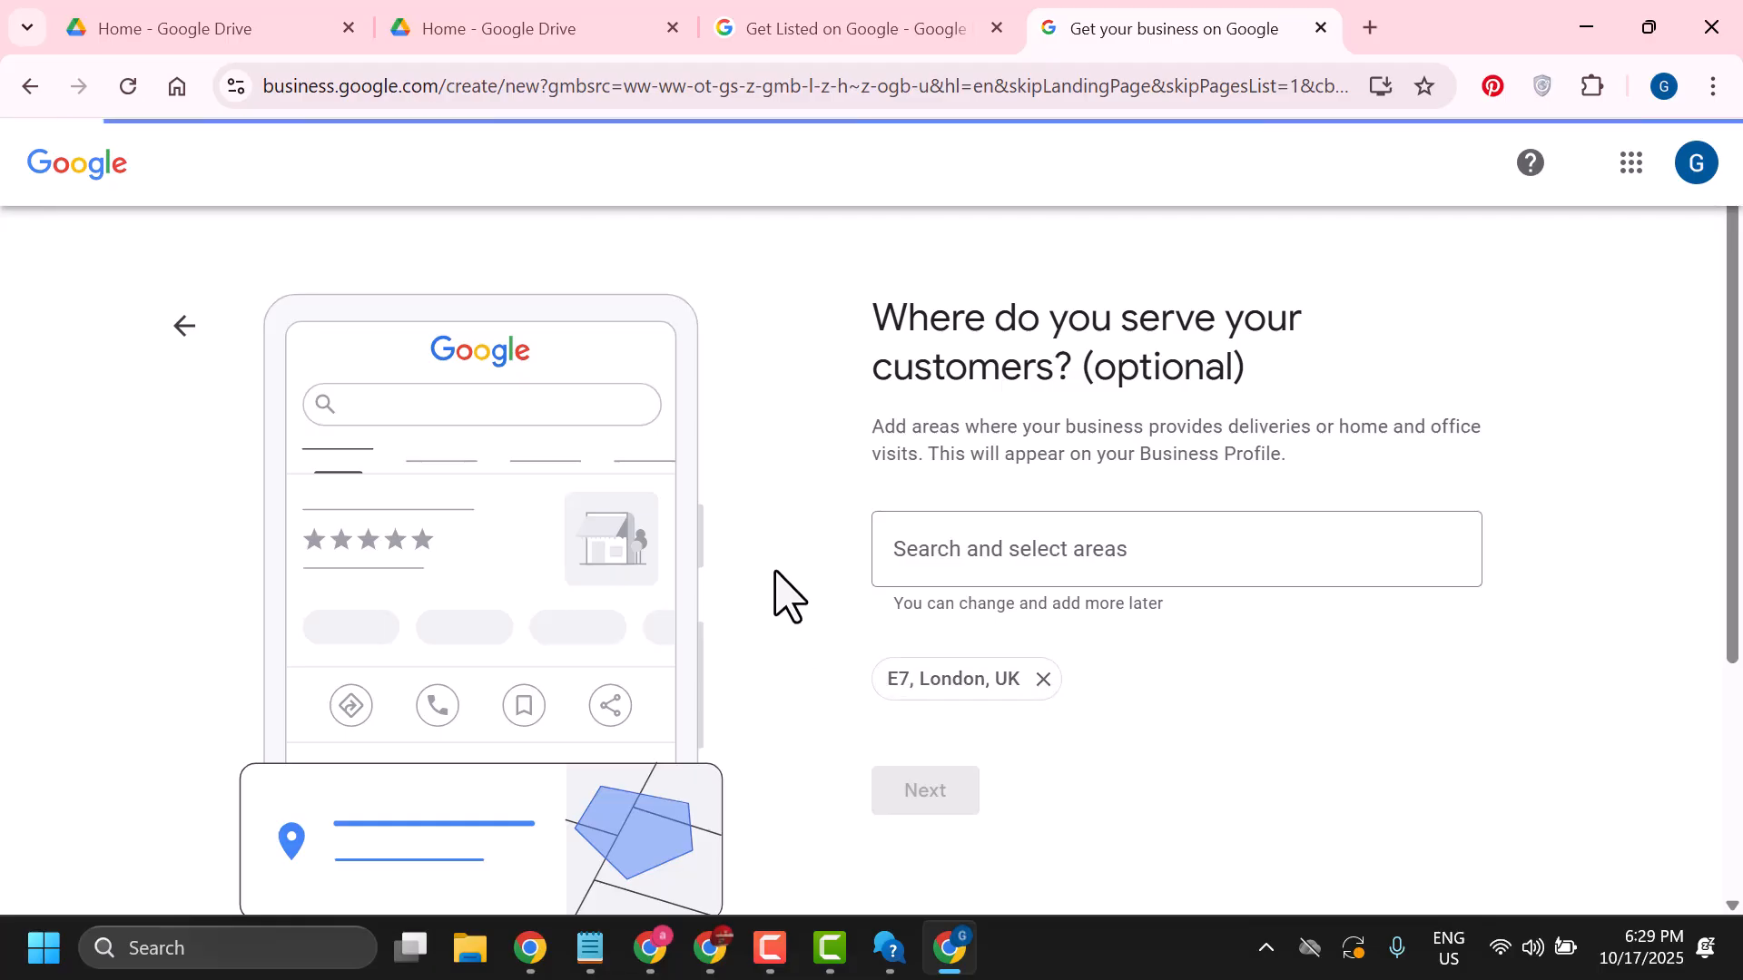
pyautogui.click(1629, 171)
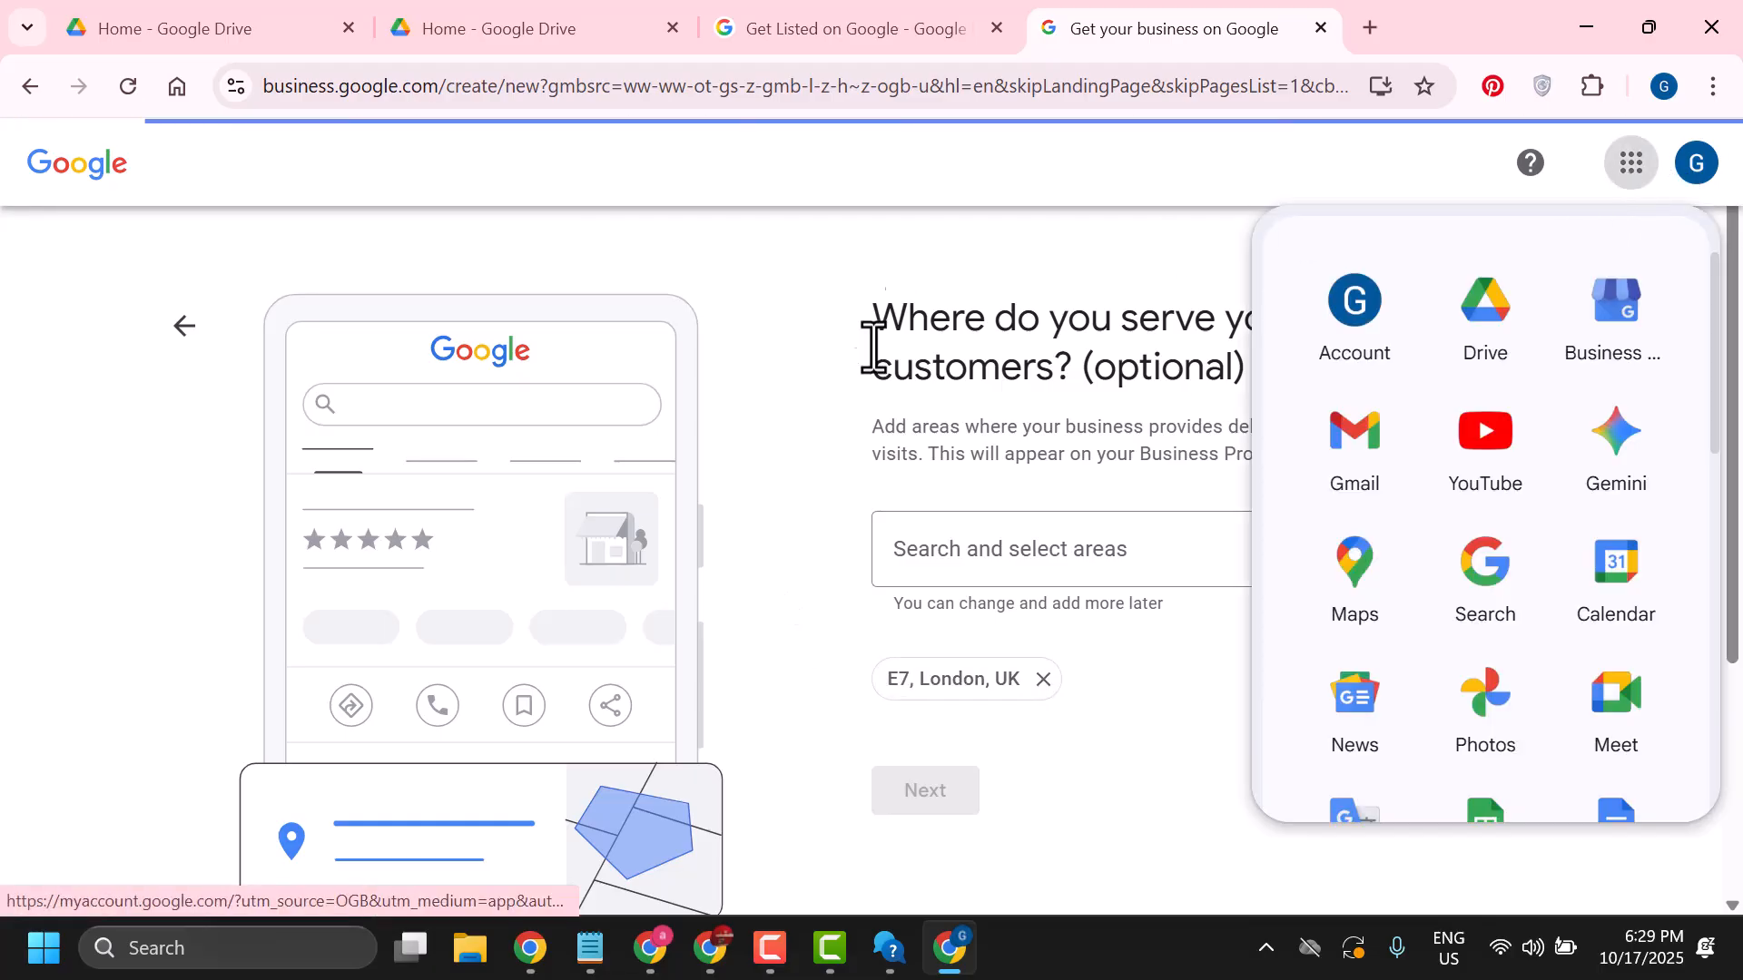
pyautogui.click(805, 419)
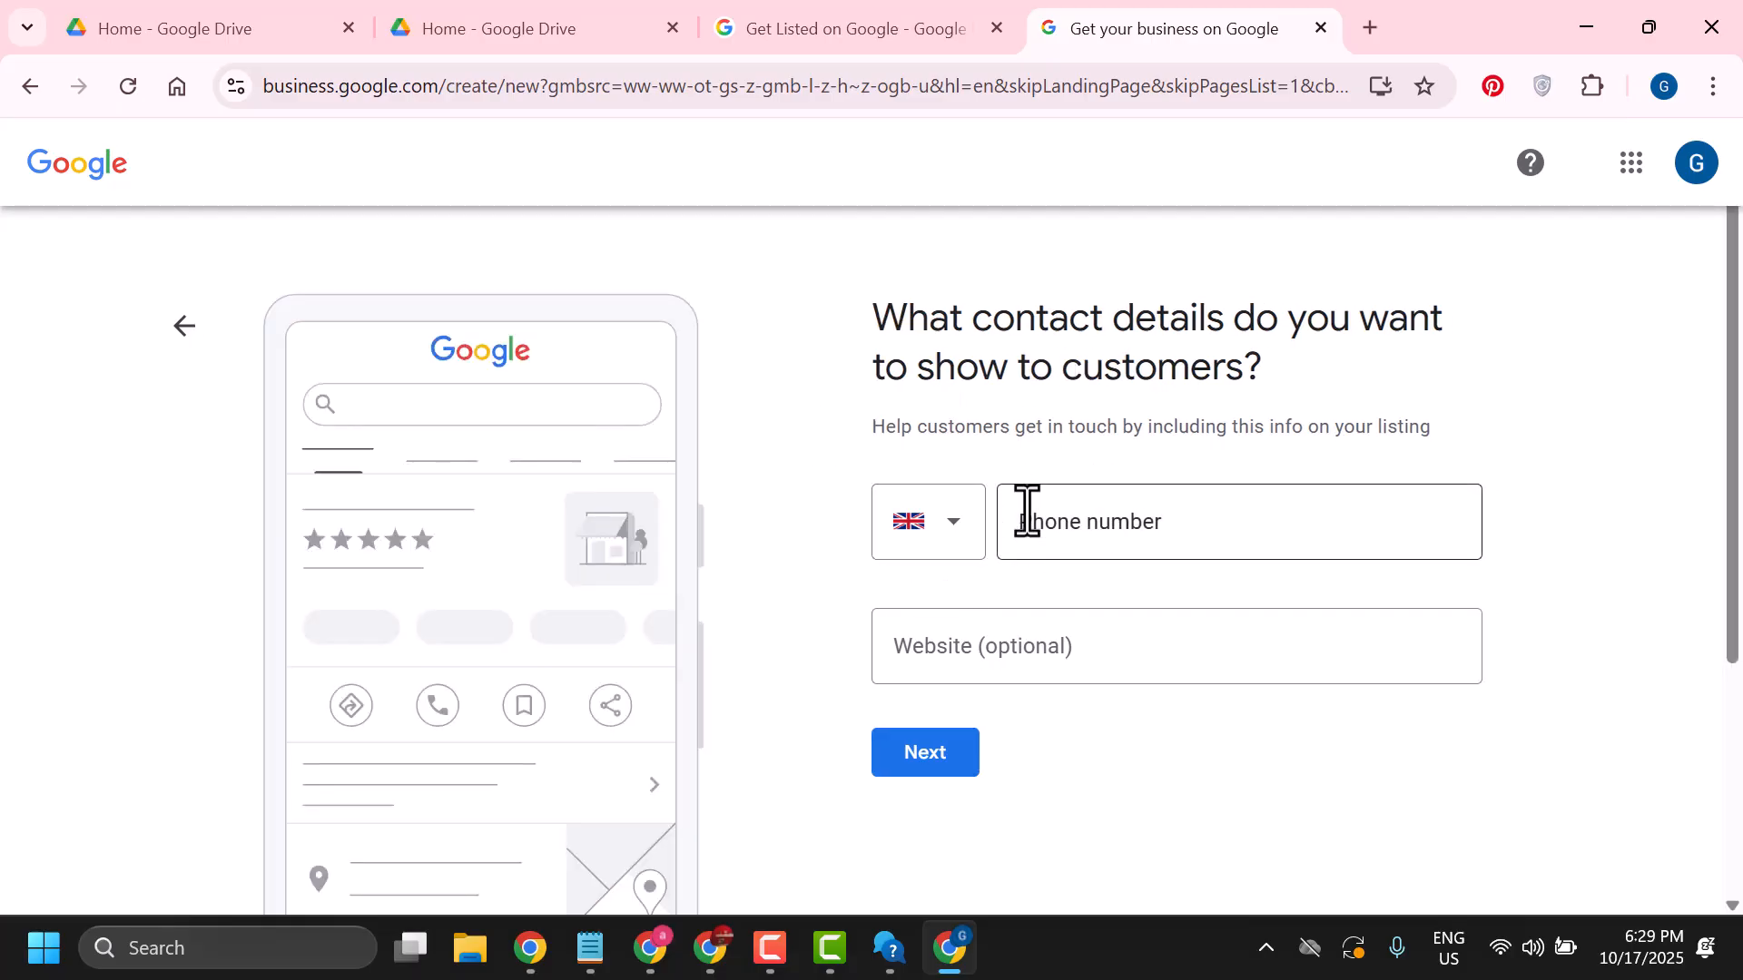
# Enter barkateraza.in as the website and continue without a phone number
pyautogui.click(979, 644)
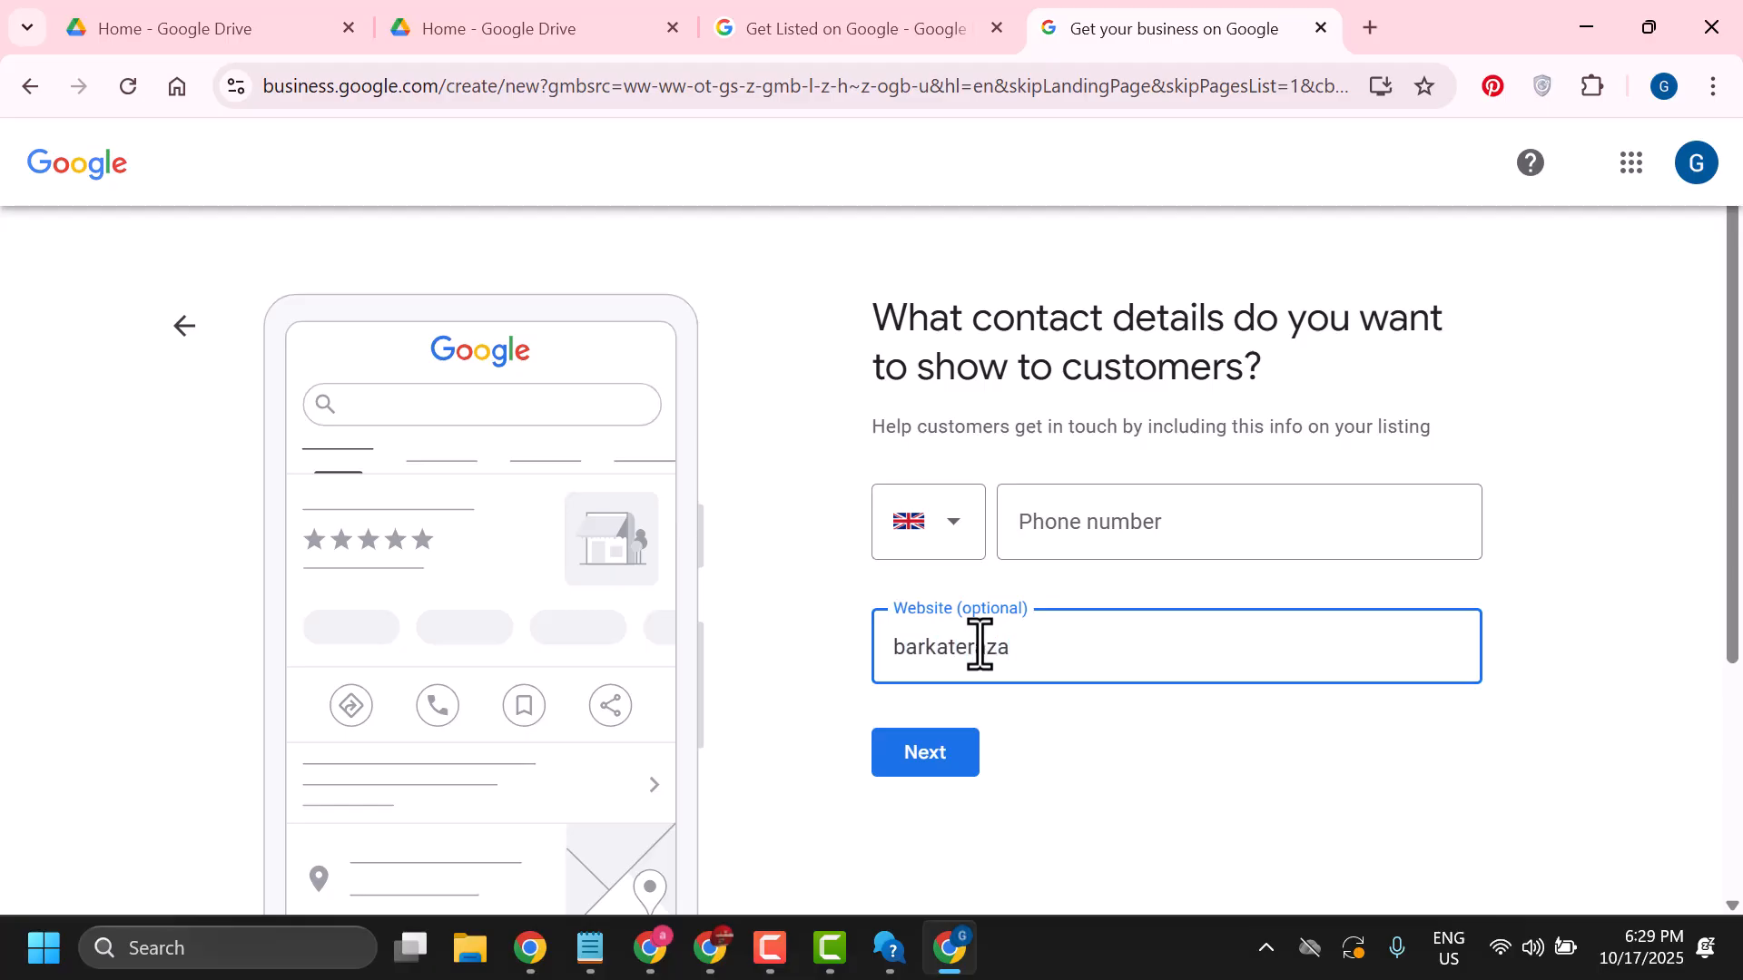
pyautogui.click(918, 755)
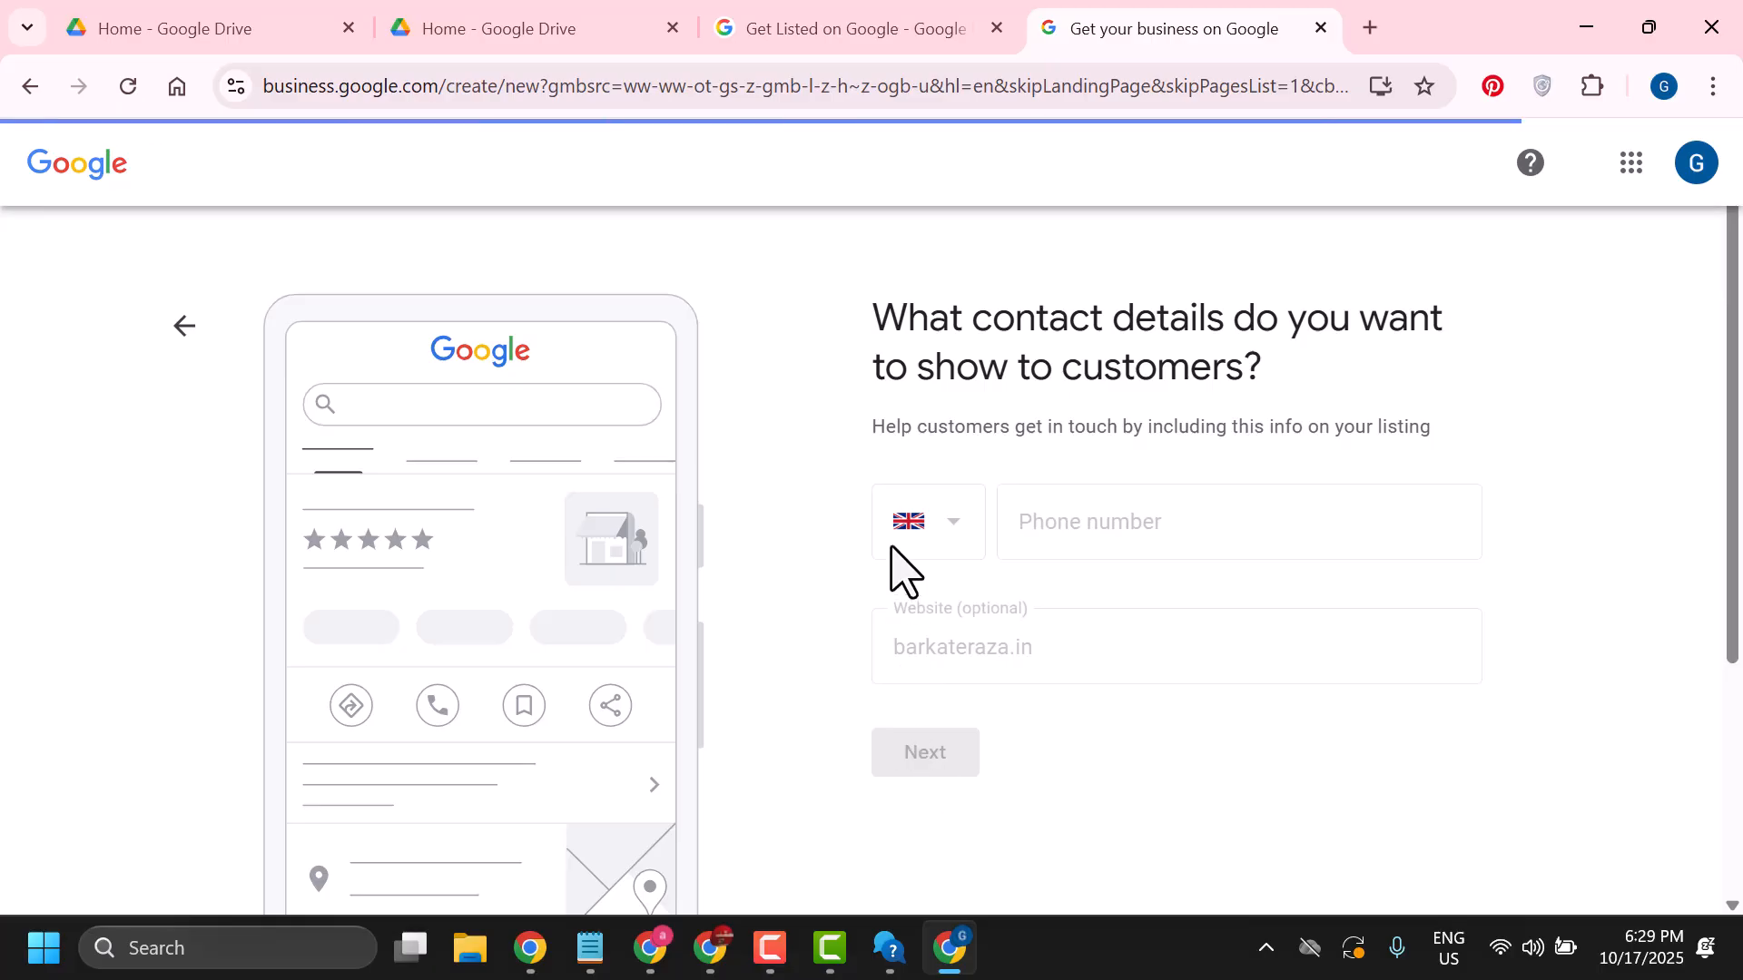
# Choose Yes to receive updates about the business and continue
pyautogui.scroll(-4, 891, 547)
pyautogui.scroll(4, 882, 567)
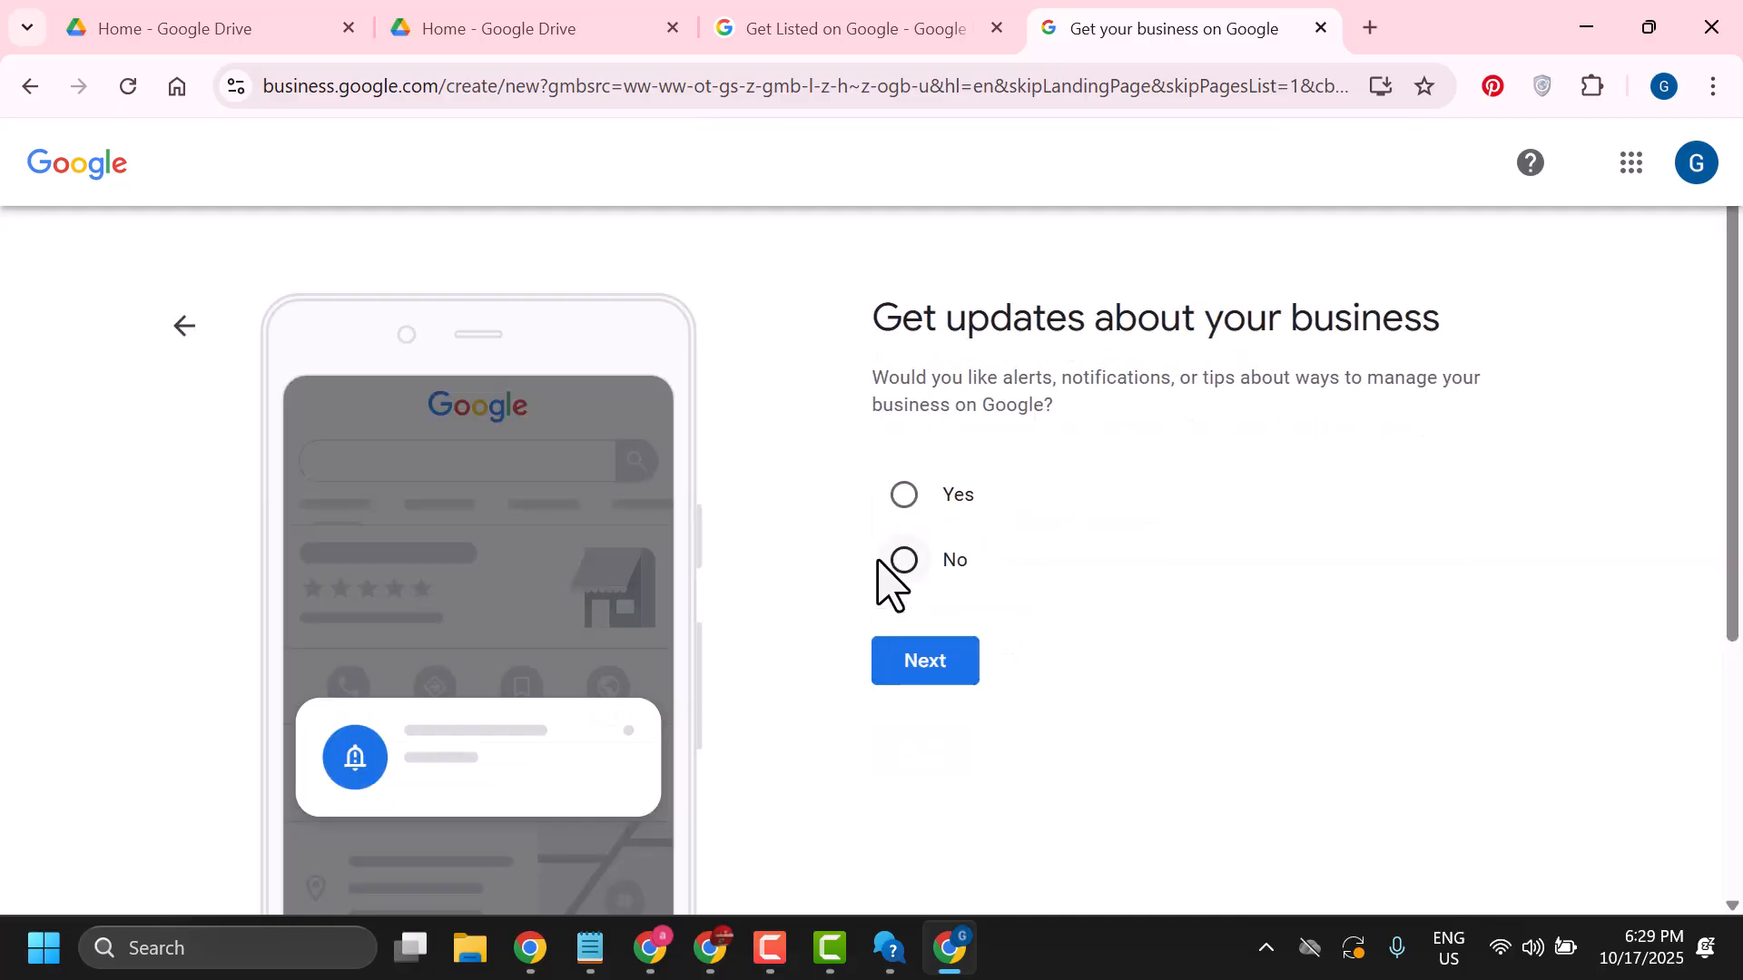
pyautogui.click(903, 497)
pyautogui.click(927, 672)
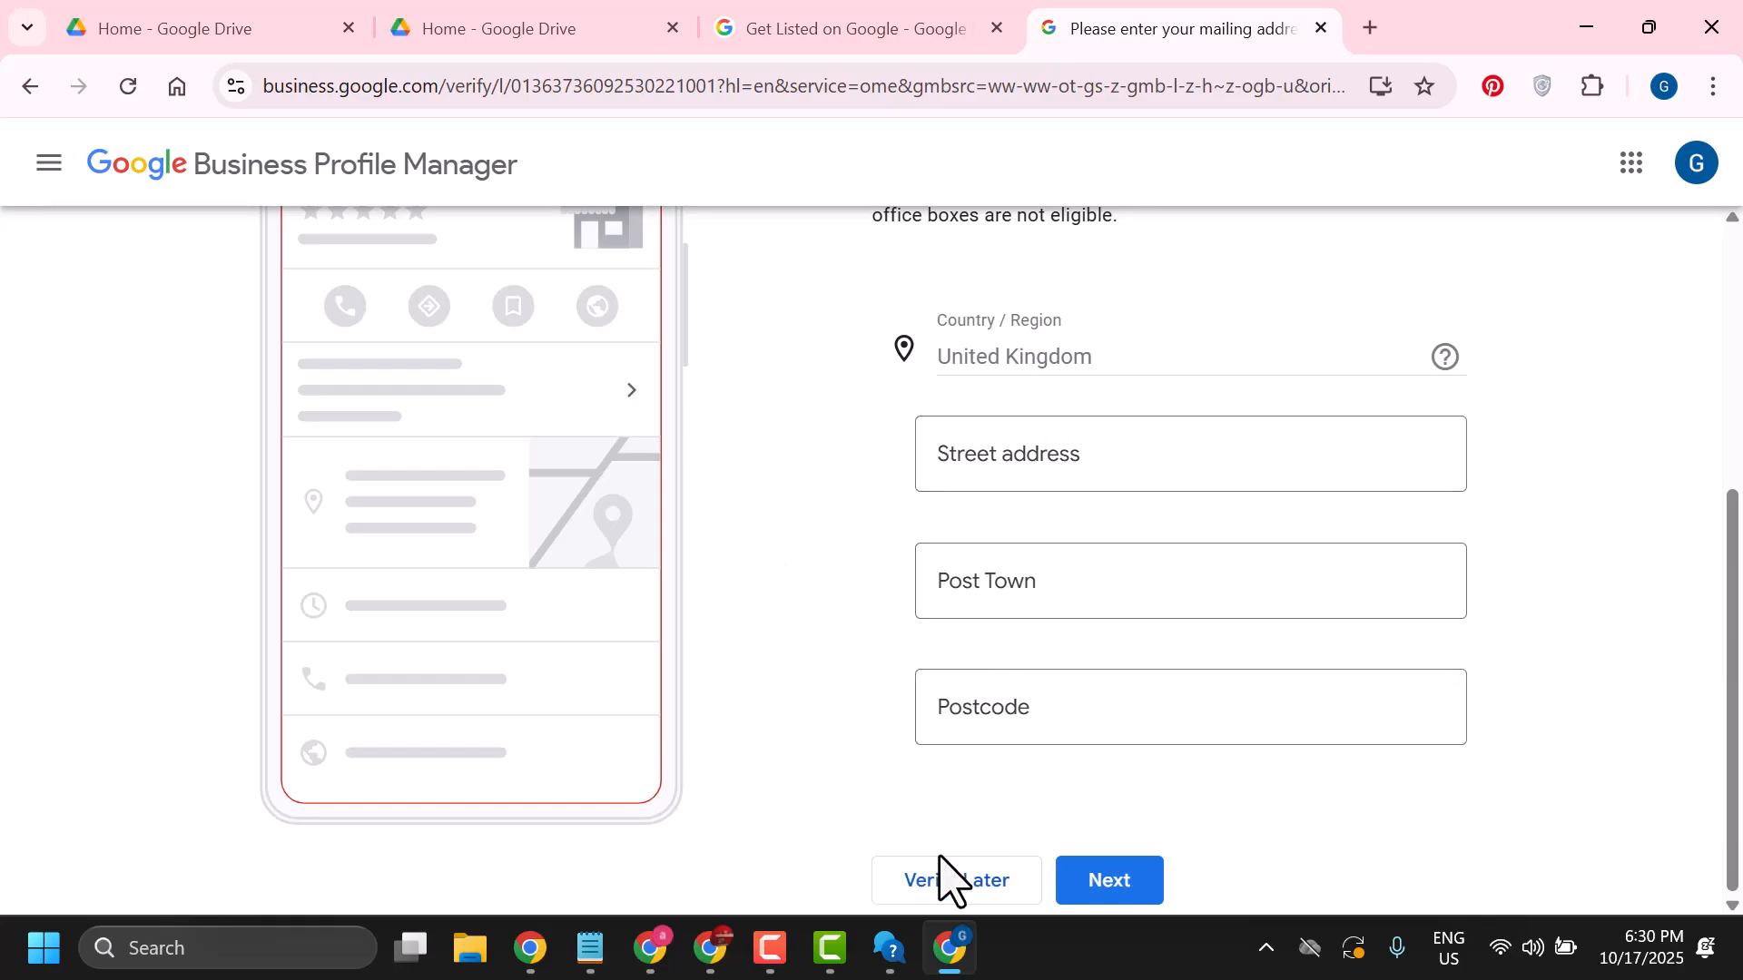
# Leave the mailing address empty and choose to verify the business later
pyautogui.scroll(3, 848, 603)
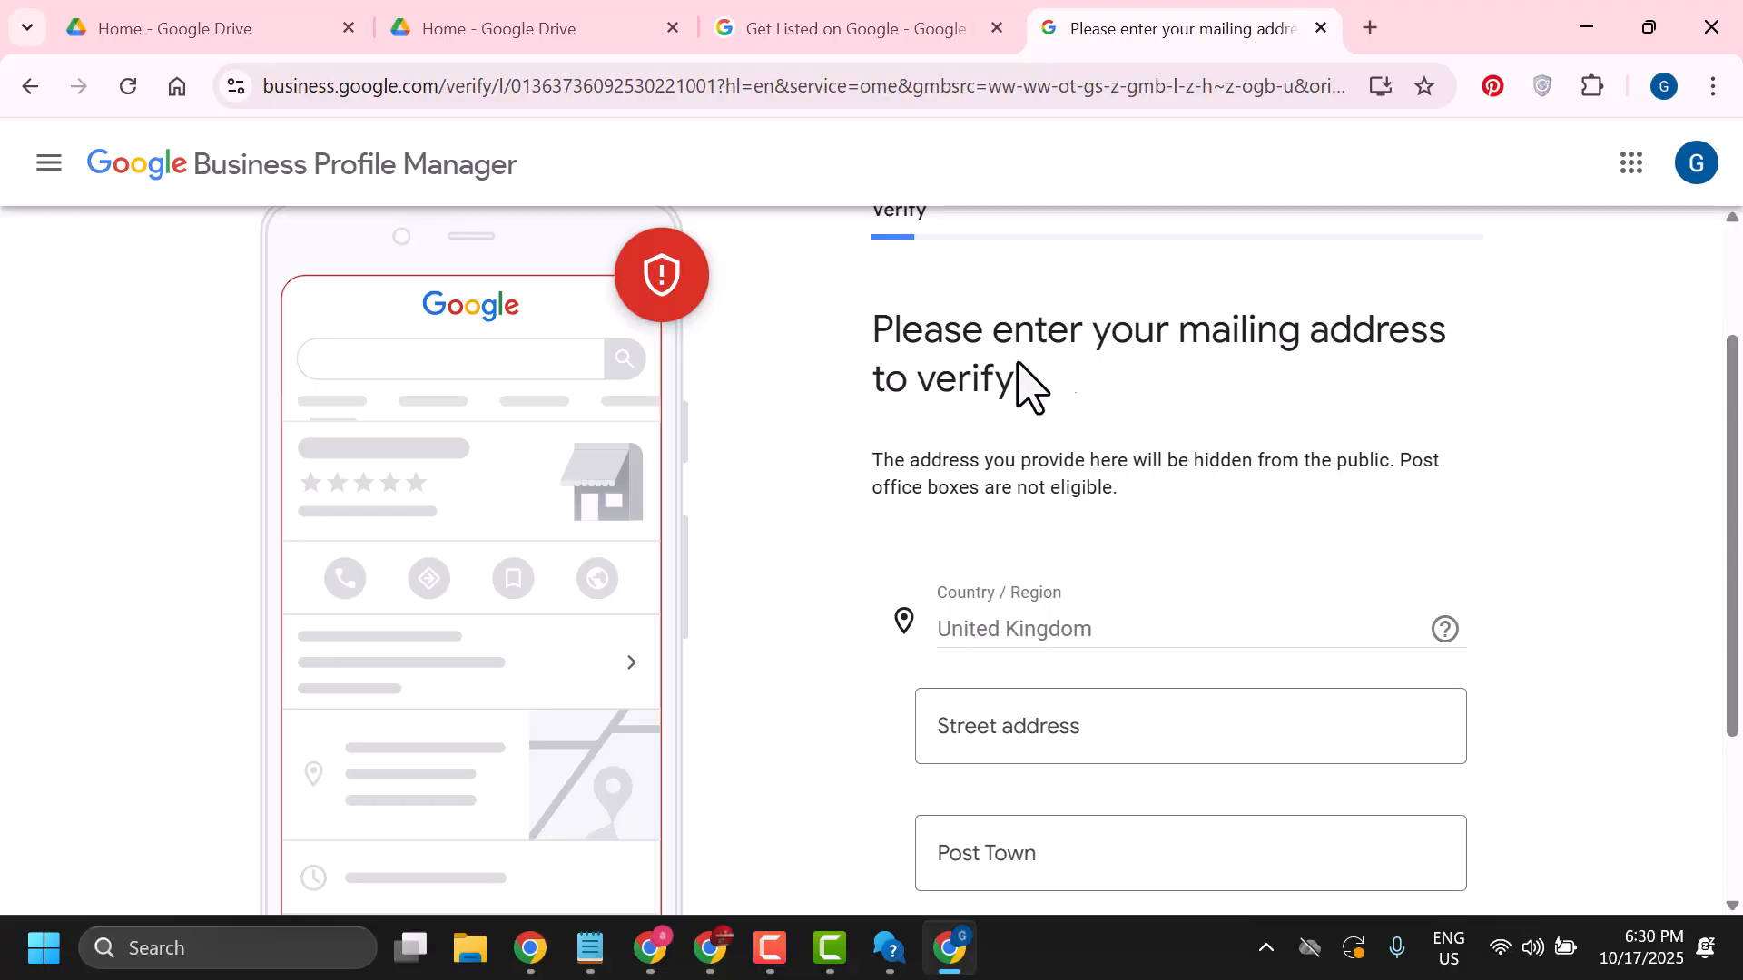
pyautogui.scroll(-2, 1145, 571)
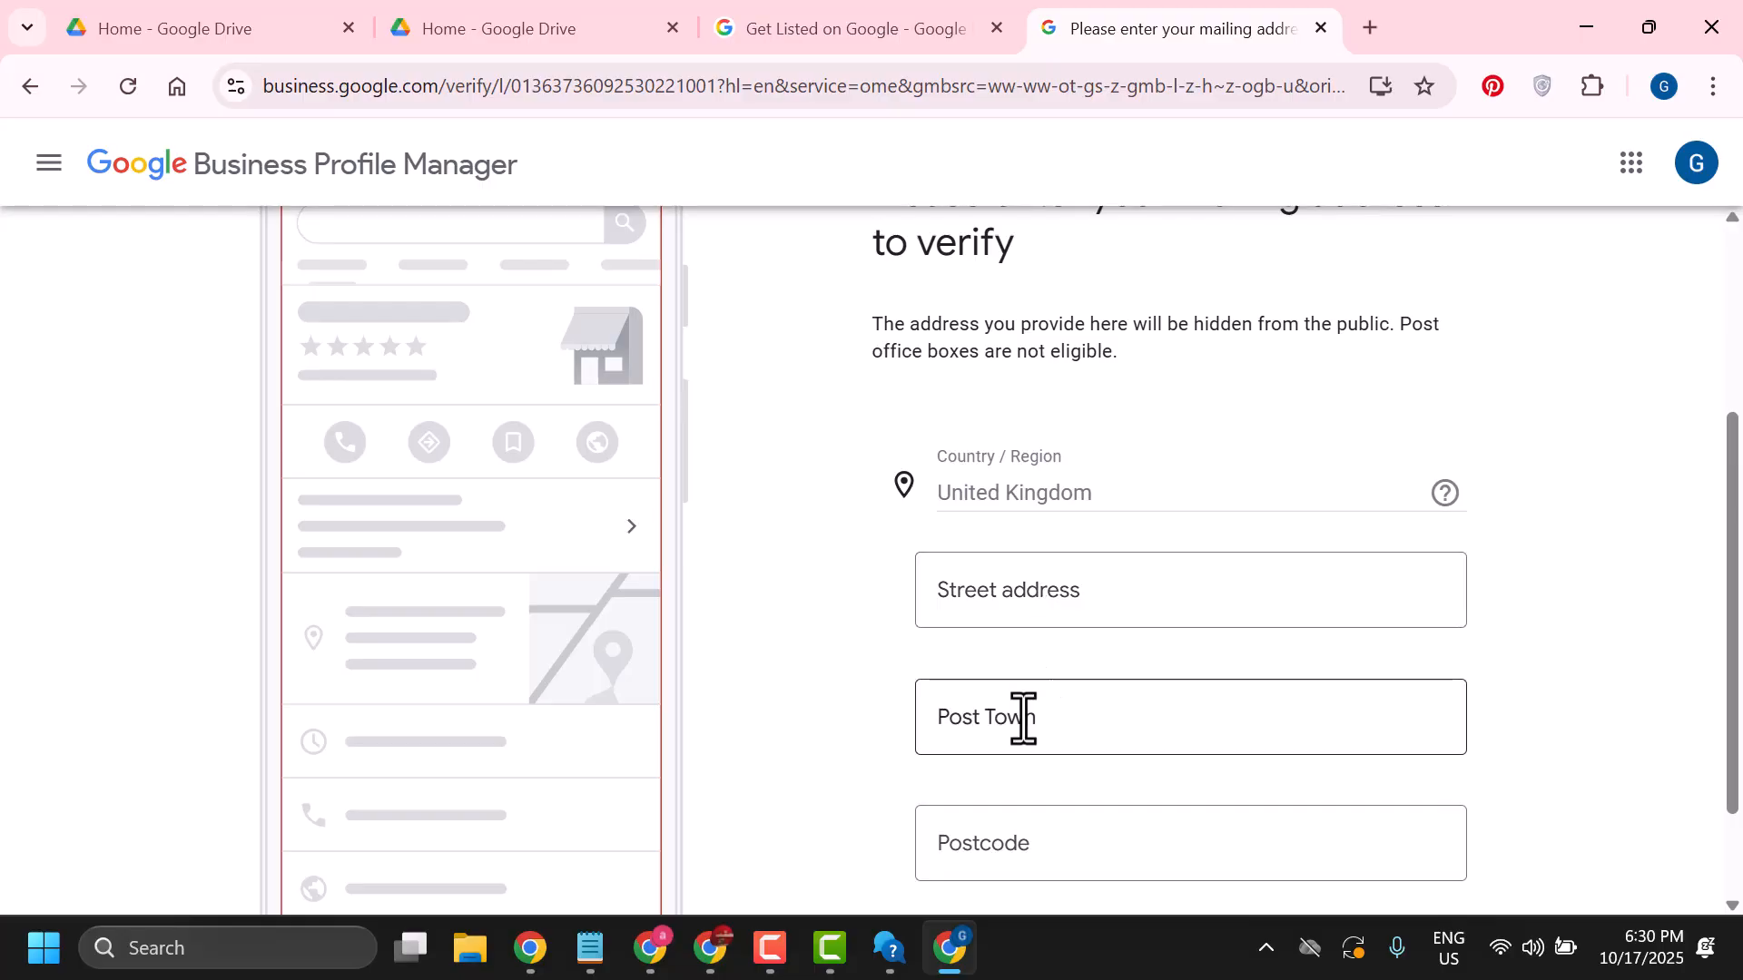
pyautogui.scroll(-2, 1022, 716)
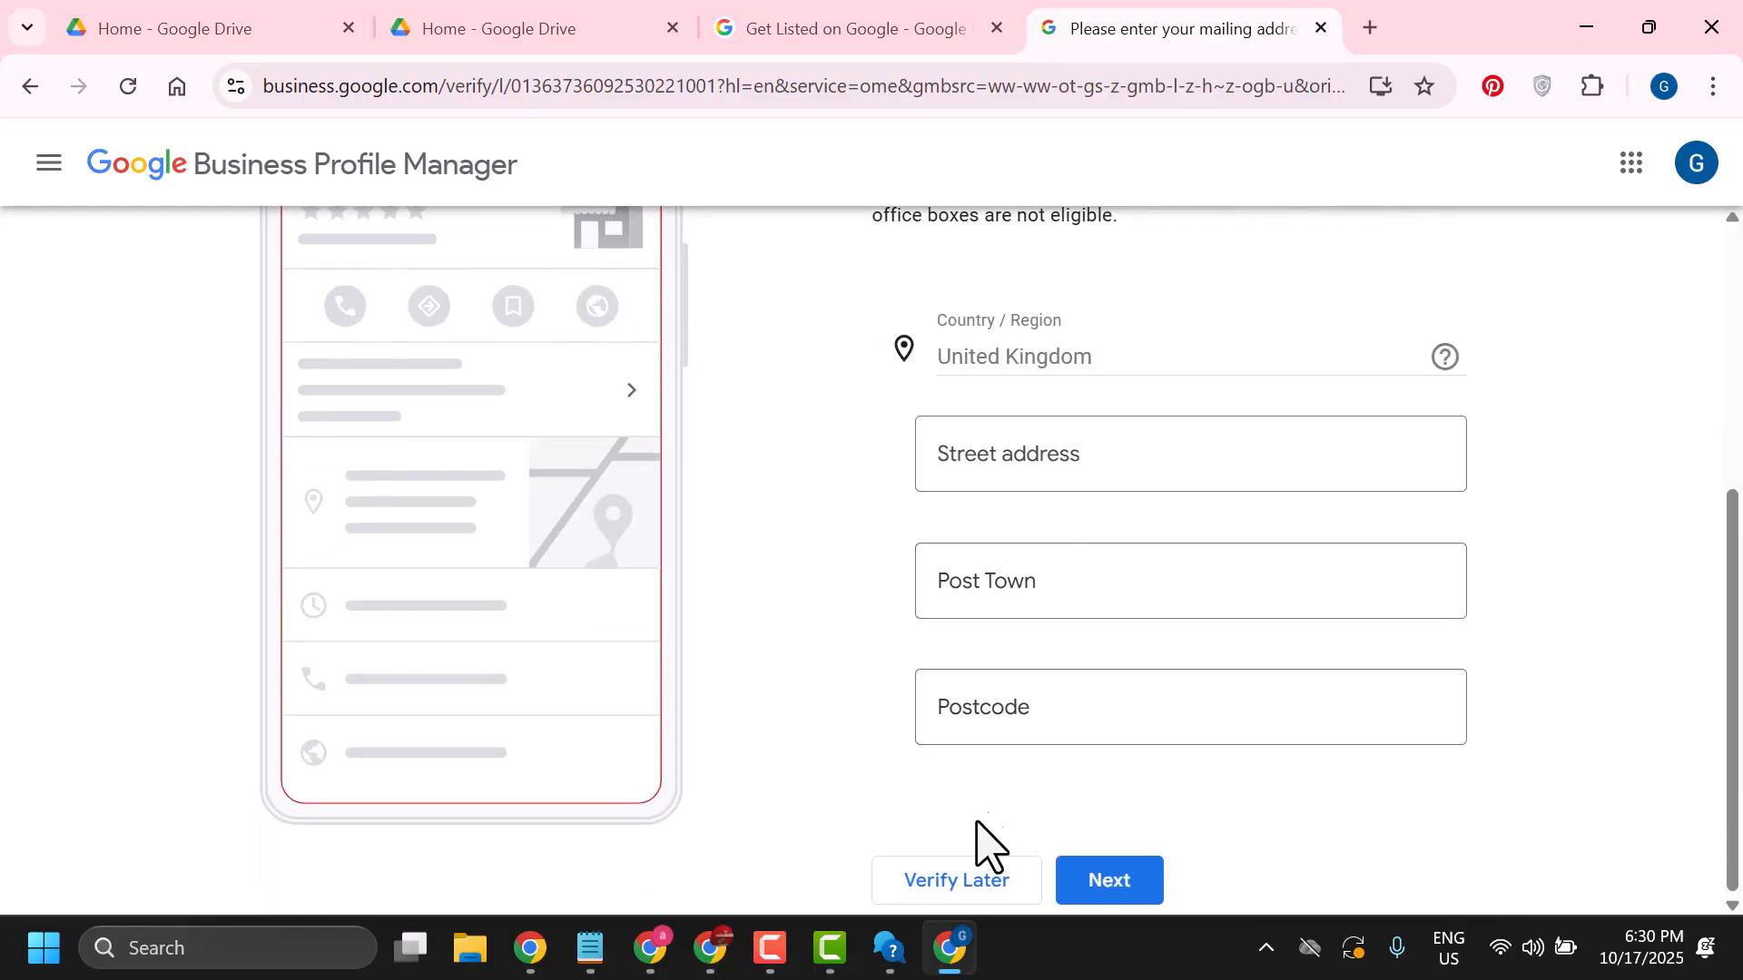
pyautogui.click(1112, 879)
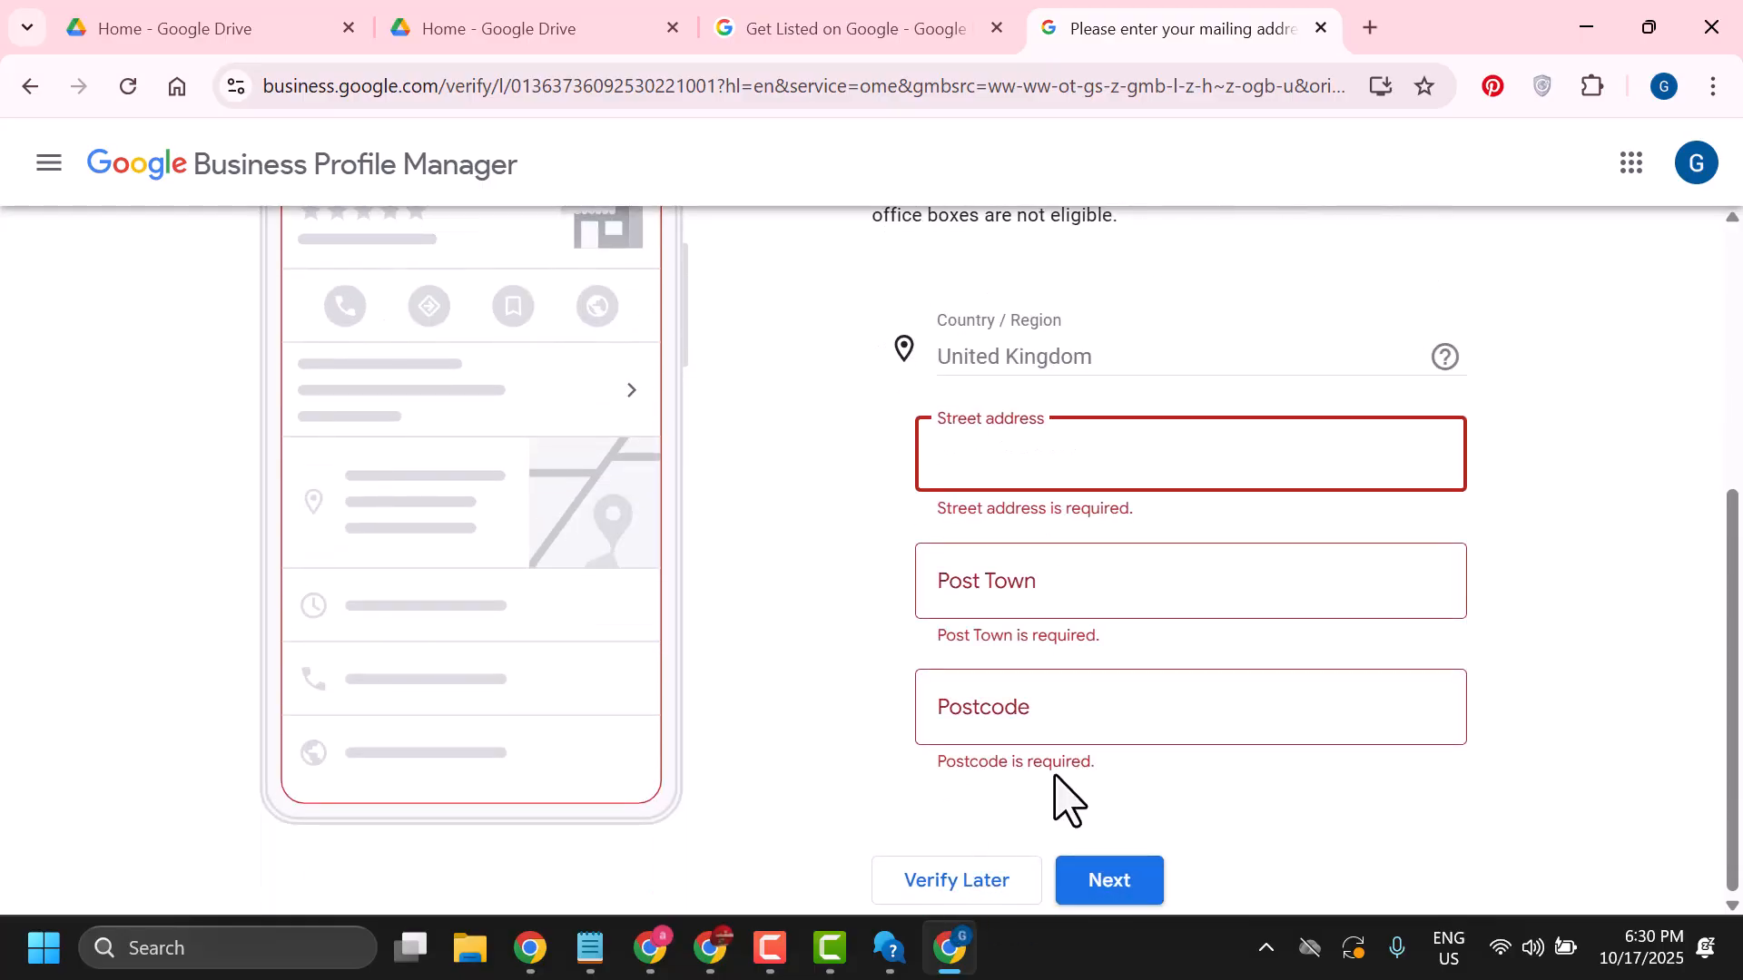
pyautogui.click(945, 885)
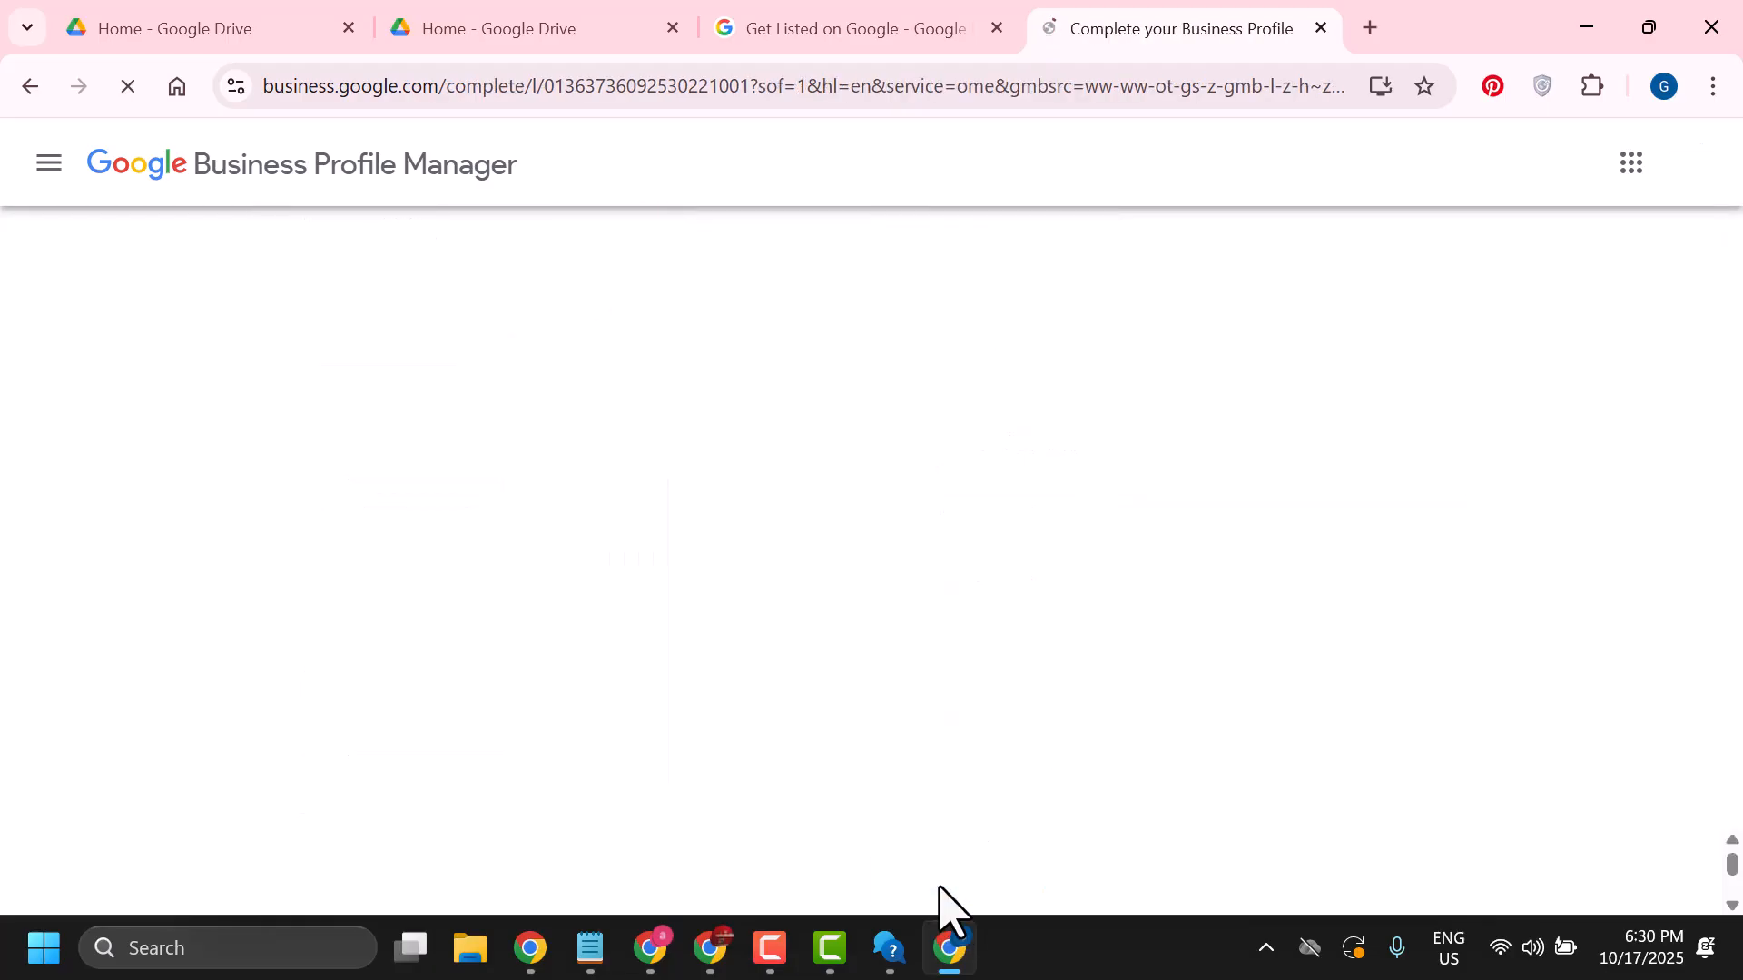
# Skip adding business hours
pyautogui.scroll(-4, 830, 586)
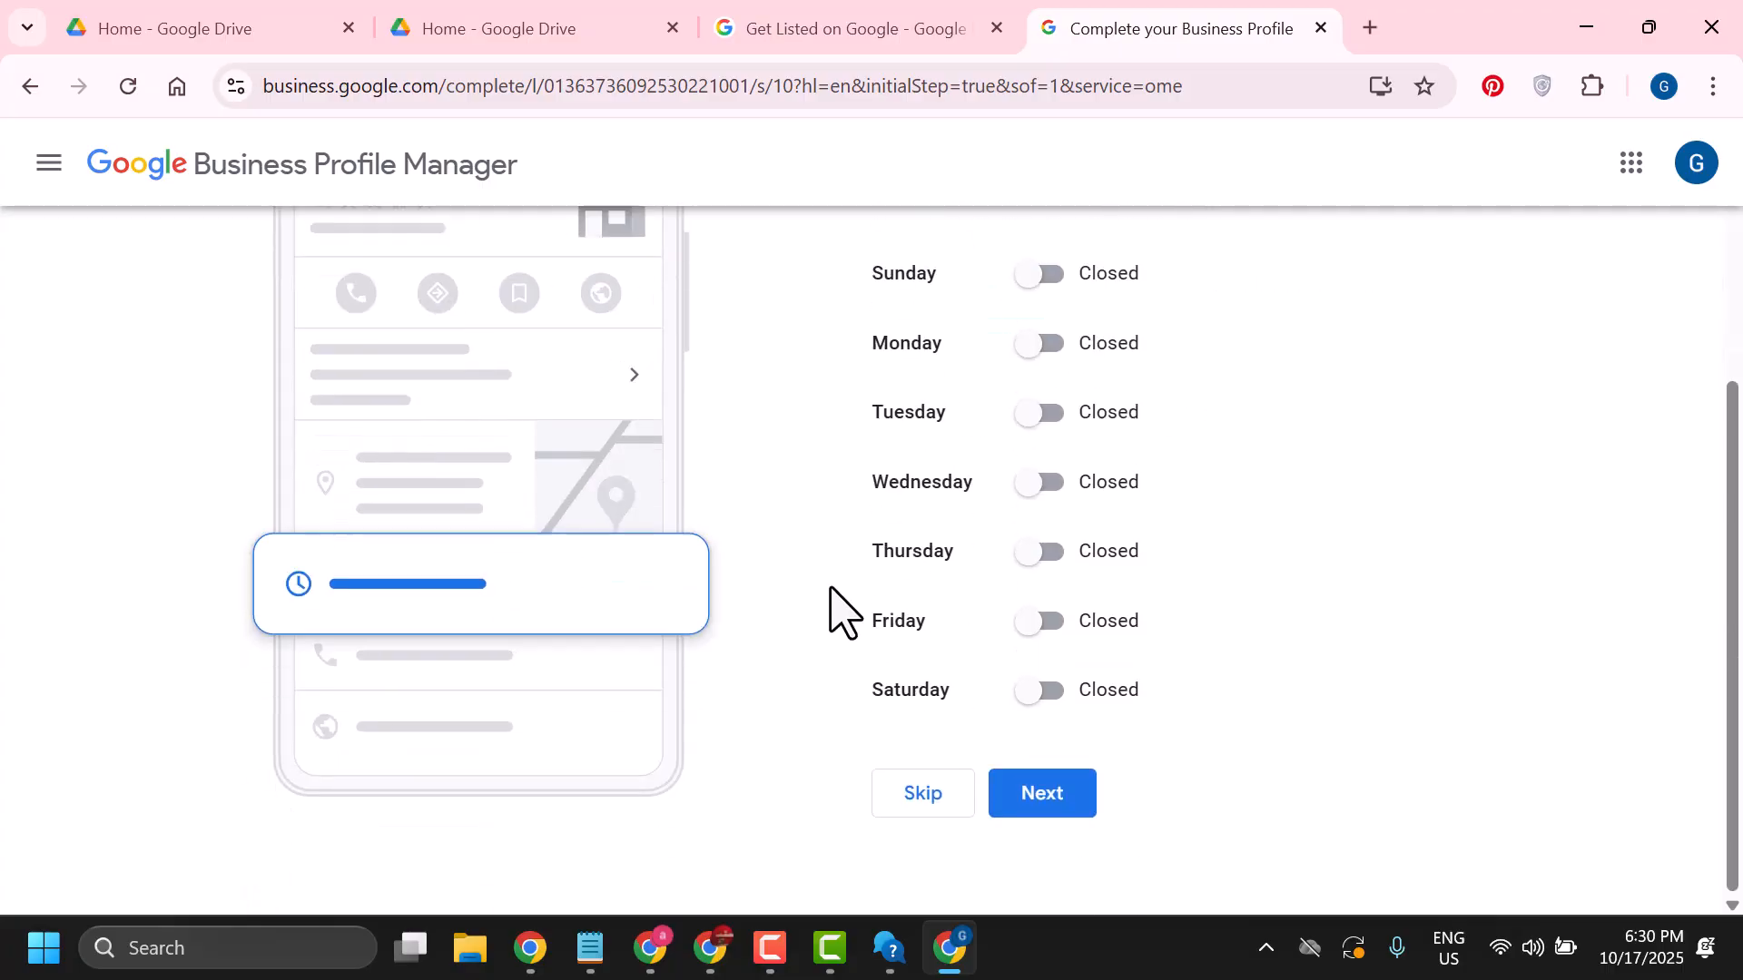
pyautogui.scroll(2, 935, 472)
pyautogui.scroll(3, 1089, 522)
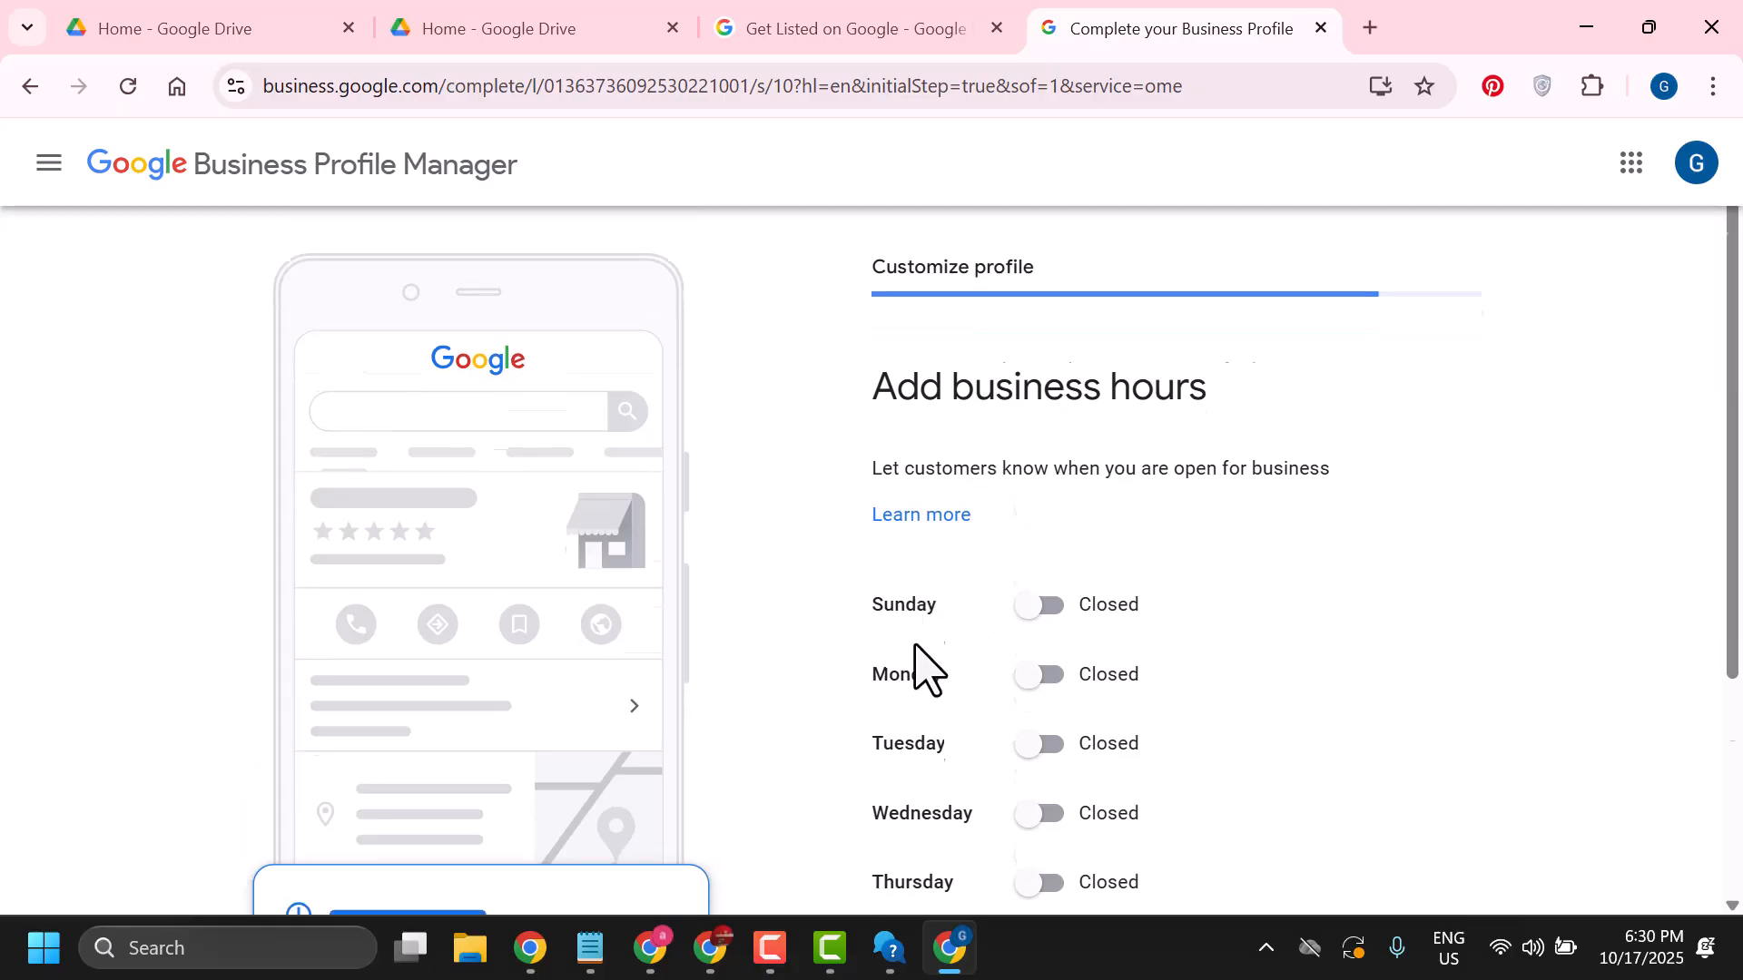
pyautogui.scroll(-4, 912, 726)
pyautogui.click(923, 795)
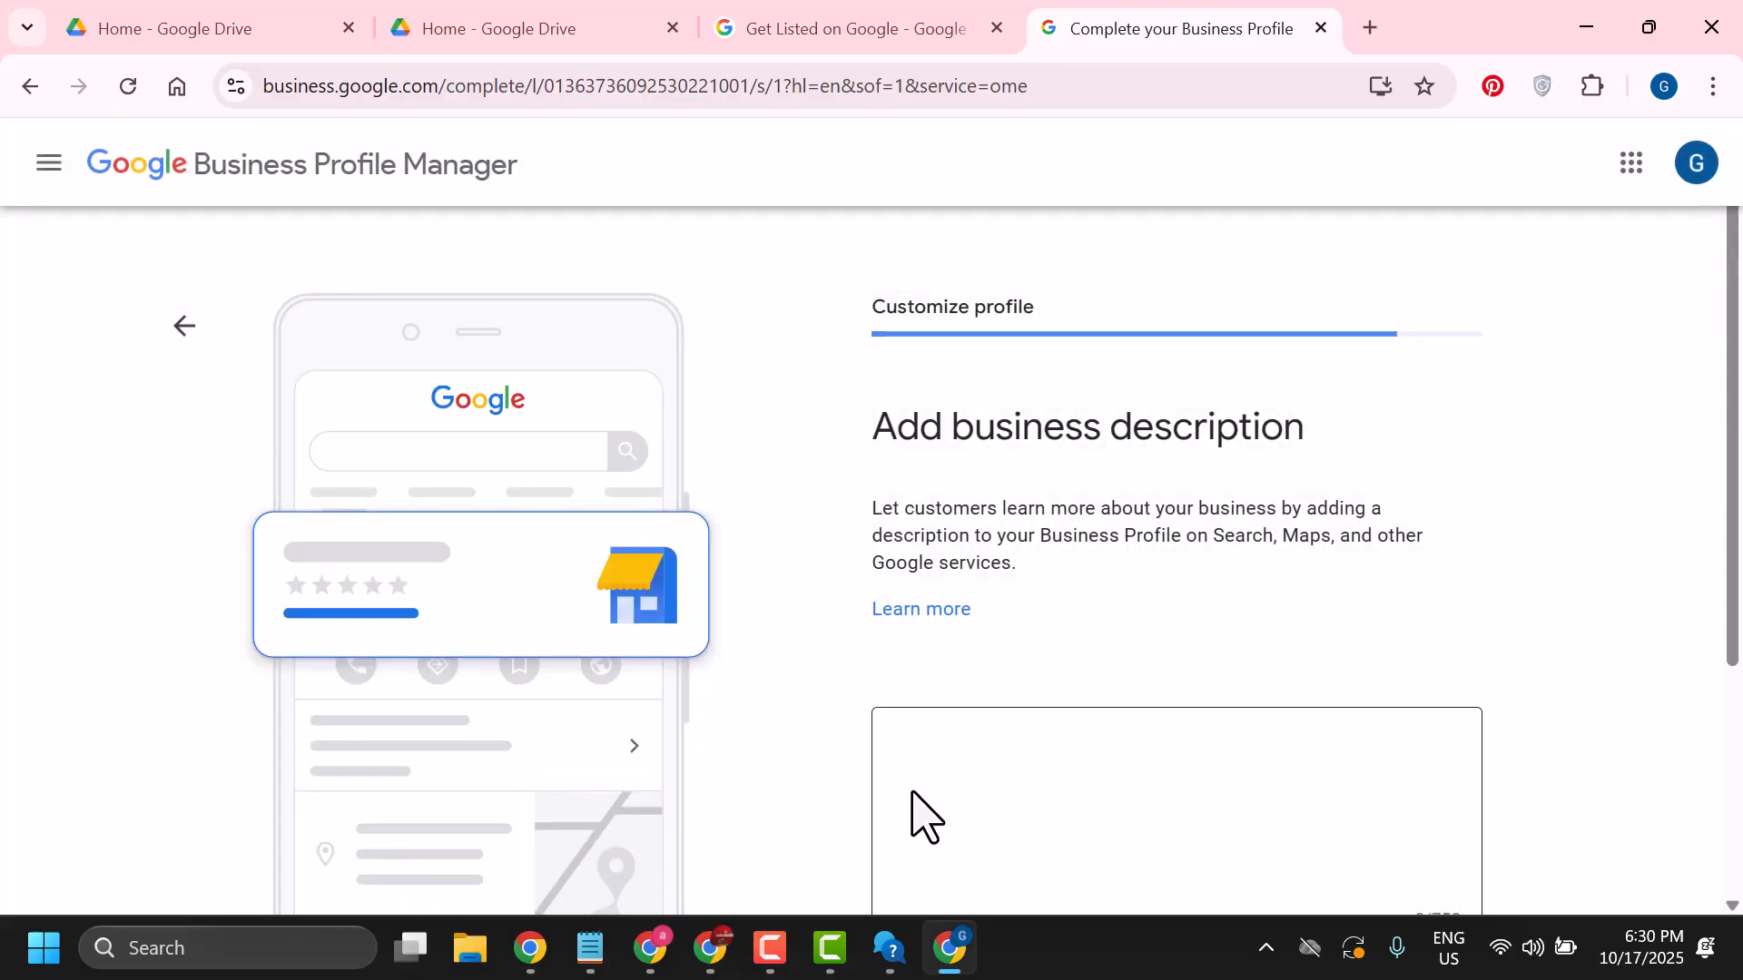
# Skip adding a business description
pyautogui.scroll(-3, 908, 717)
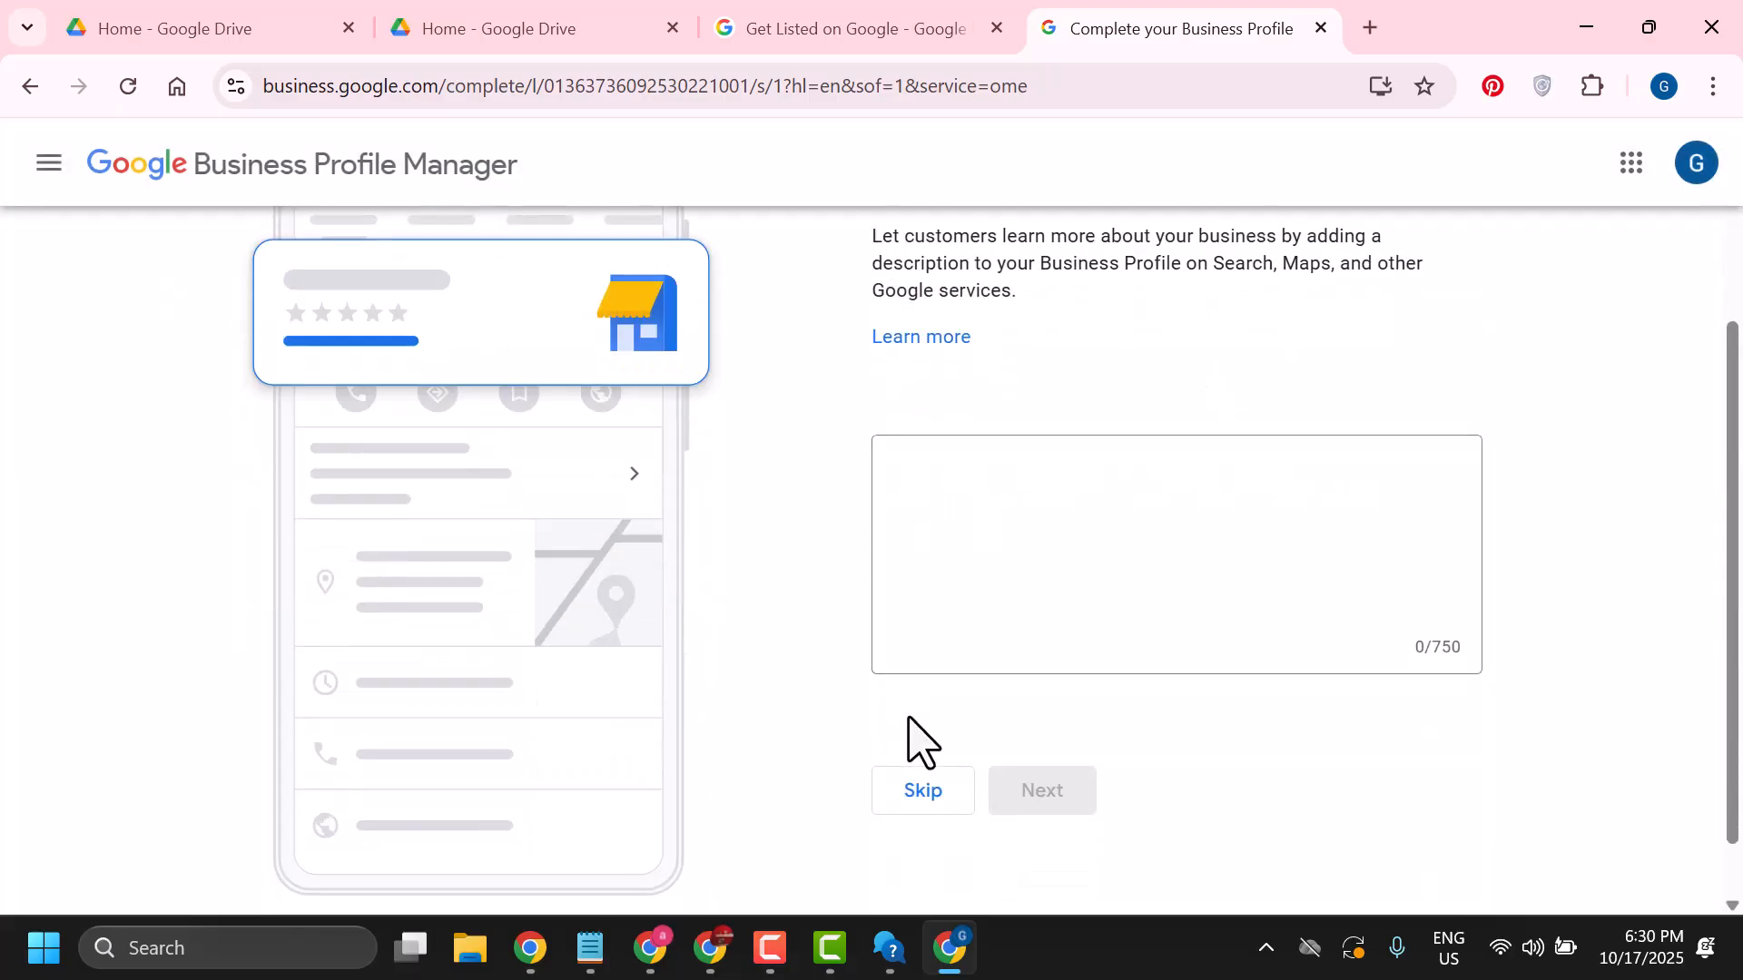
pyautogui.scroll(3, 1002, 514)
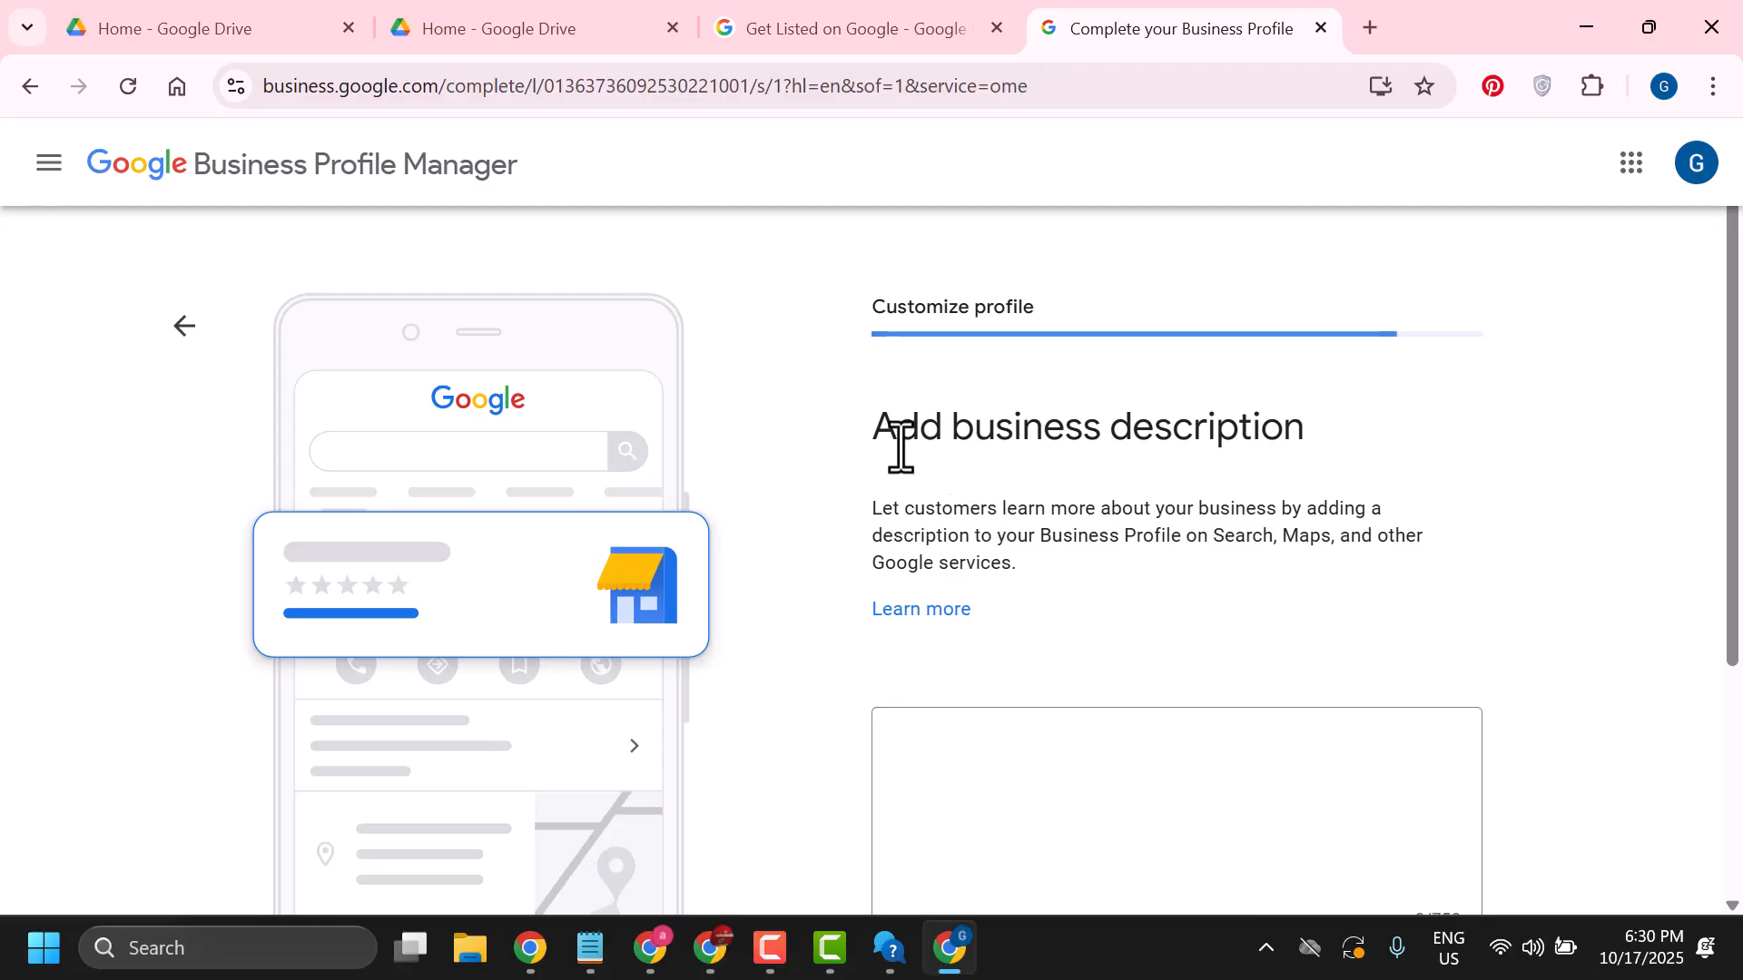
pyautogui.scroll(-3, 1138, 490)
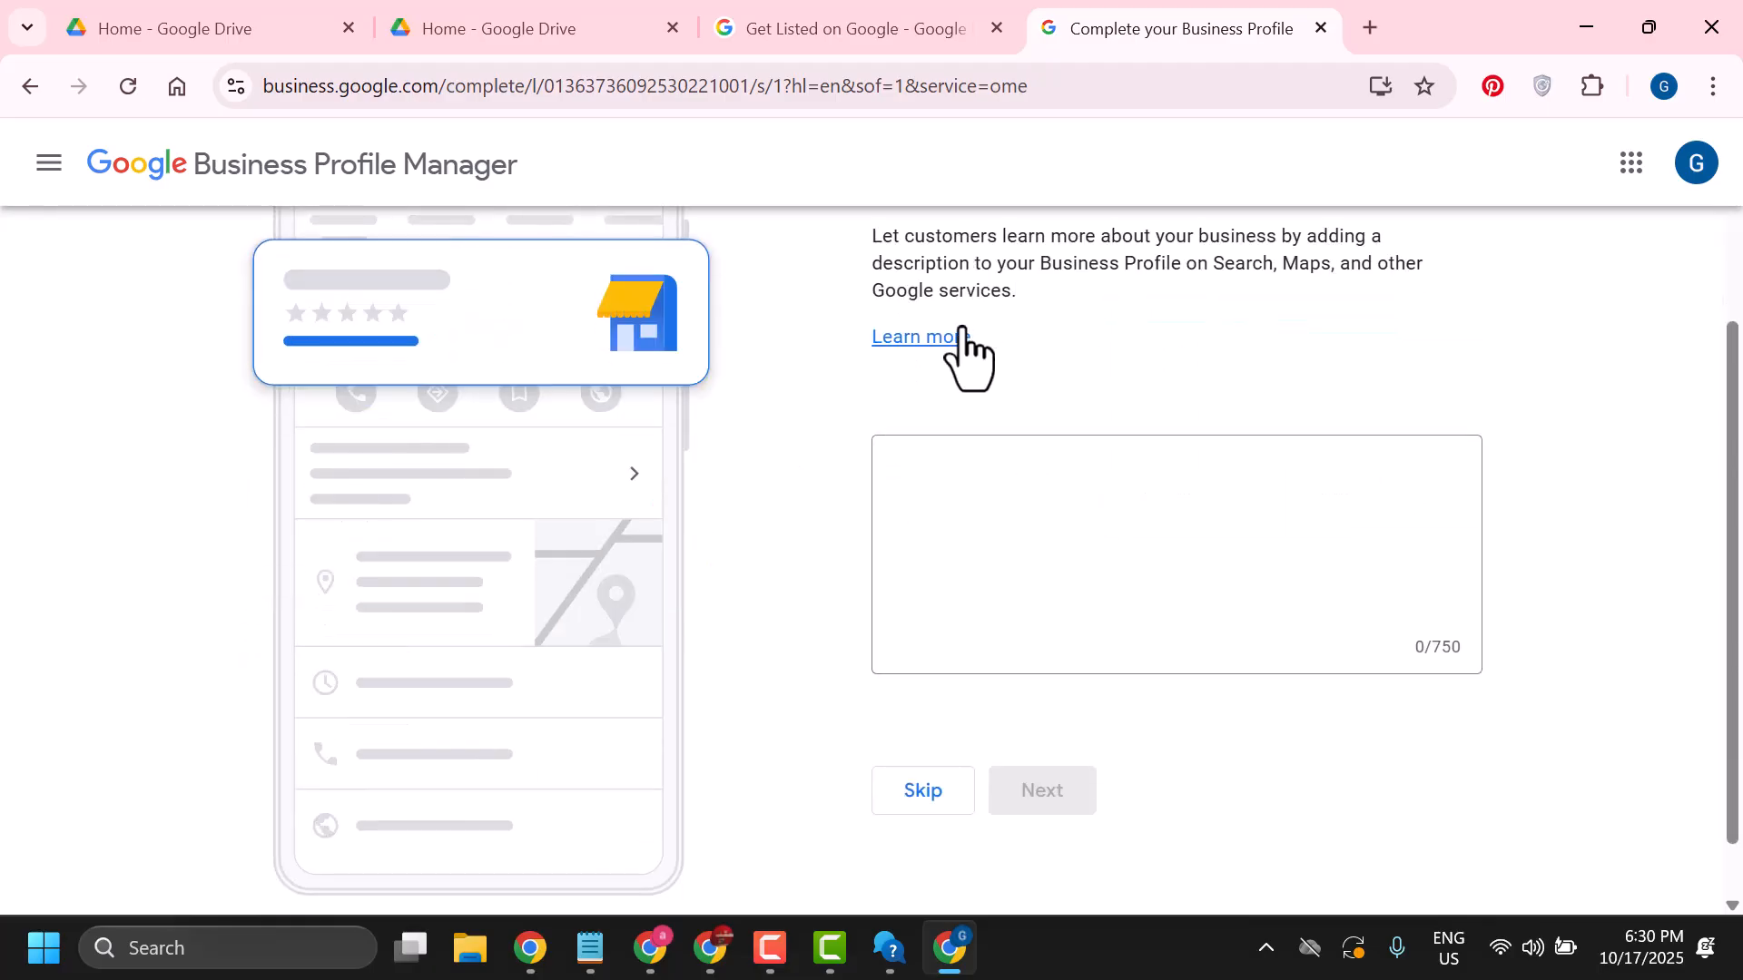
pyautogui.click(923, 790)
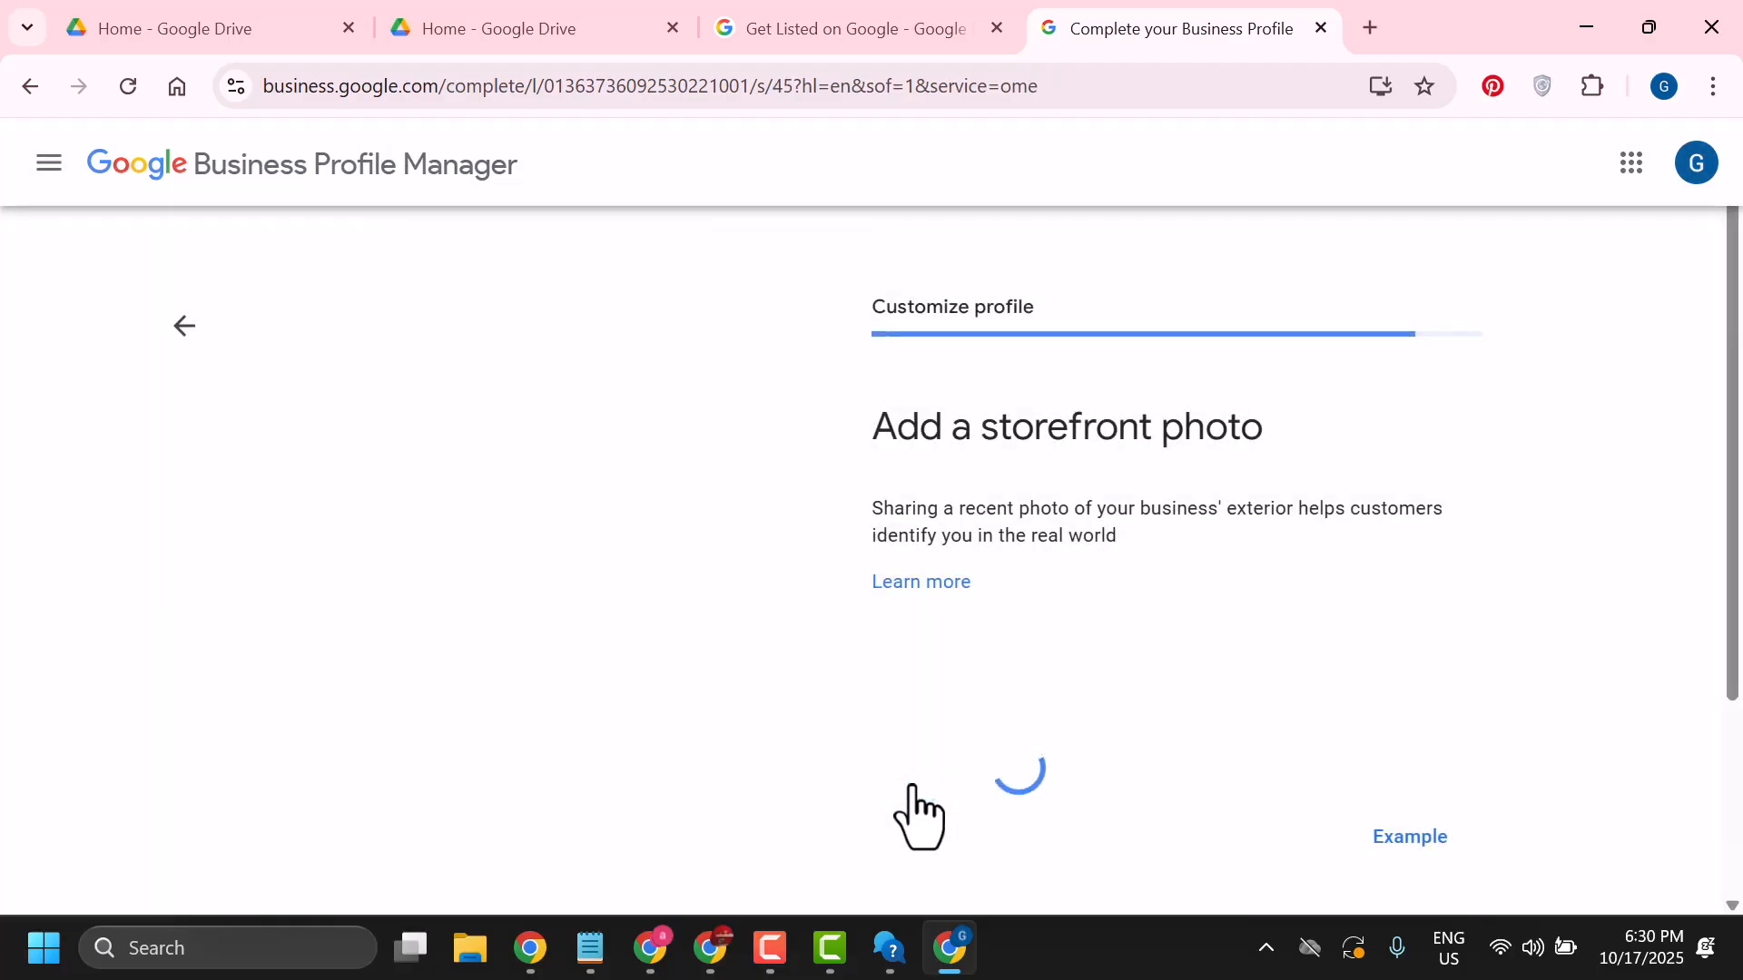
# Skip adding a storefront photo
pyautogui.scroll(-1, 877, 581)
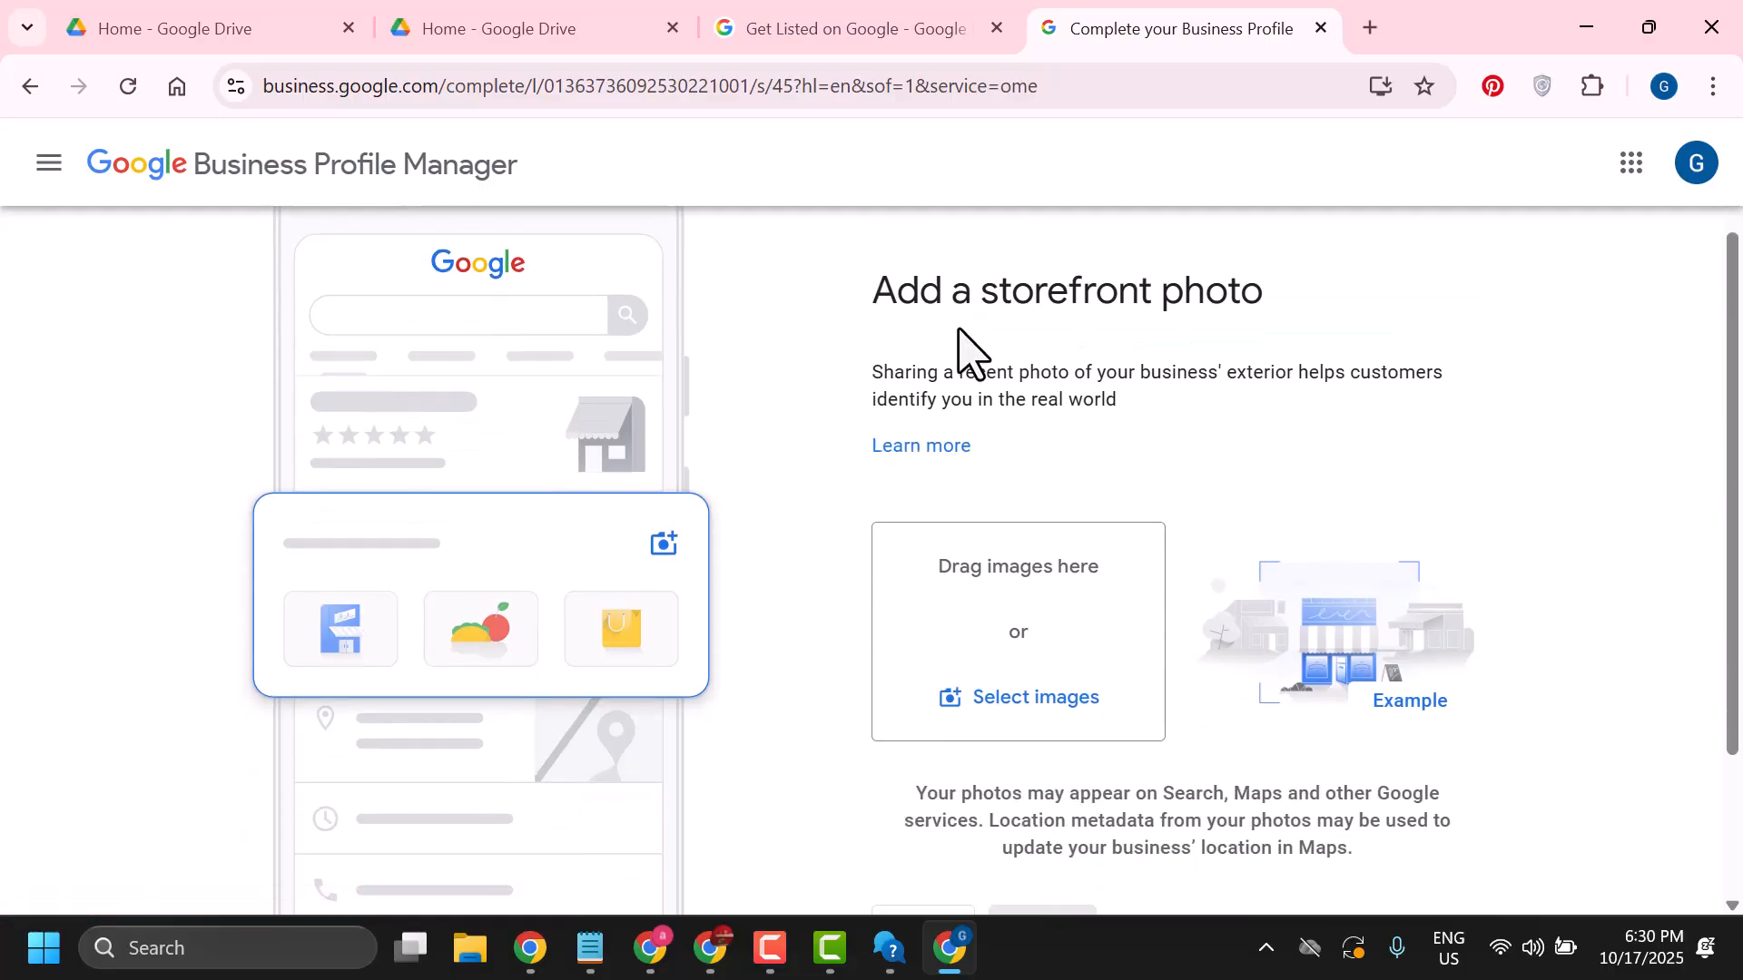
pyautogui.scroll(-2, 1175, 524)
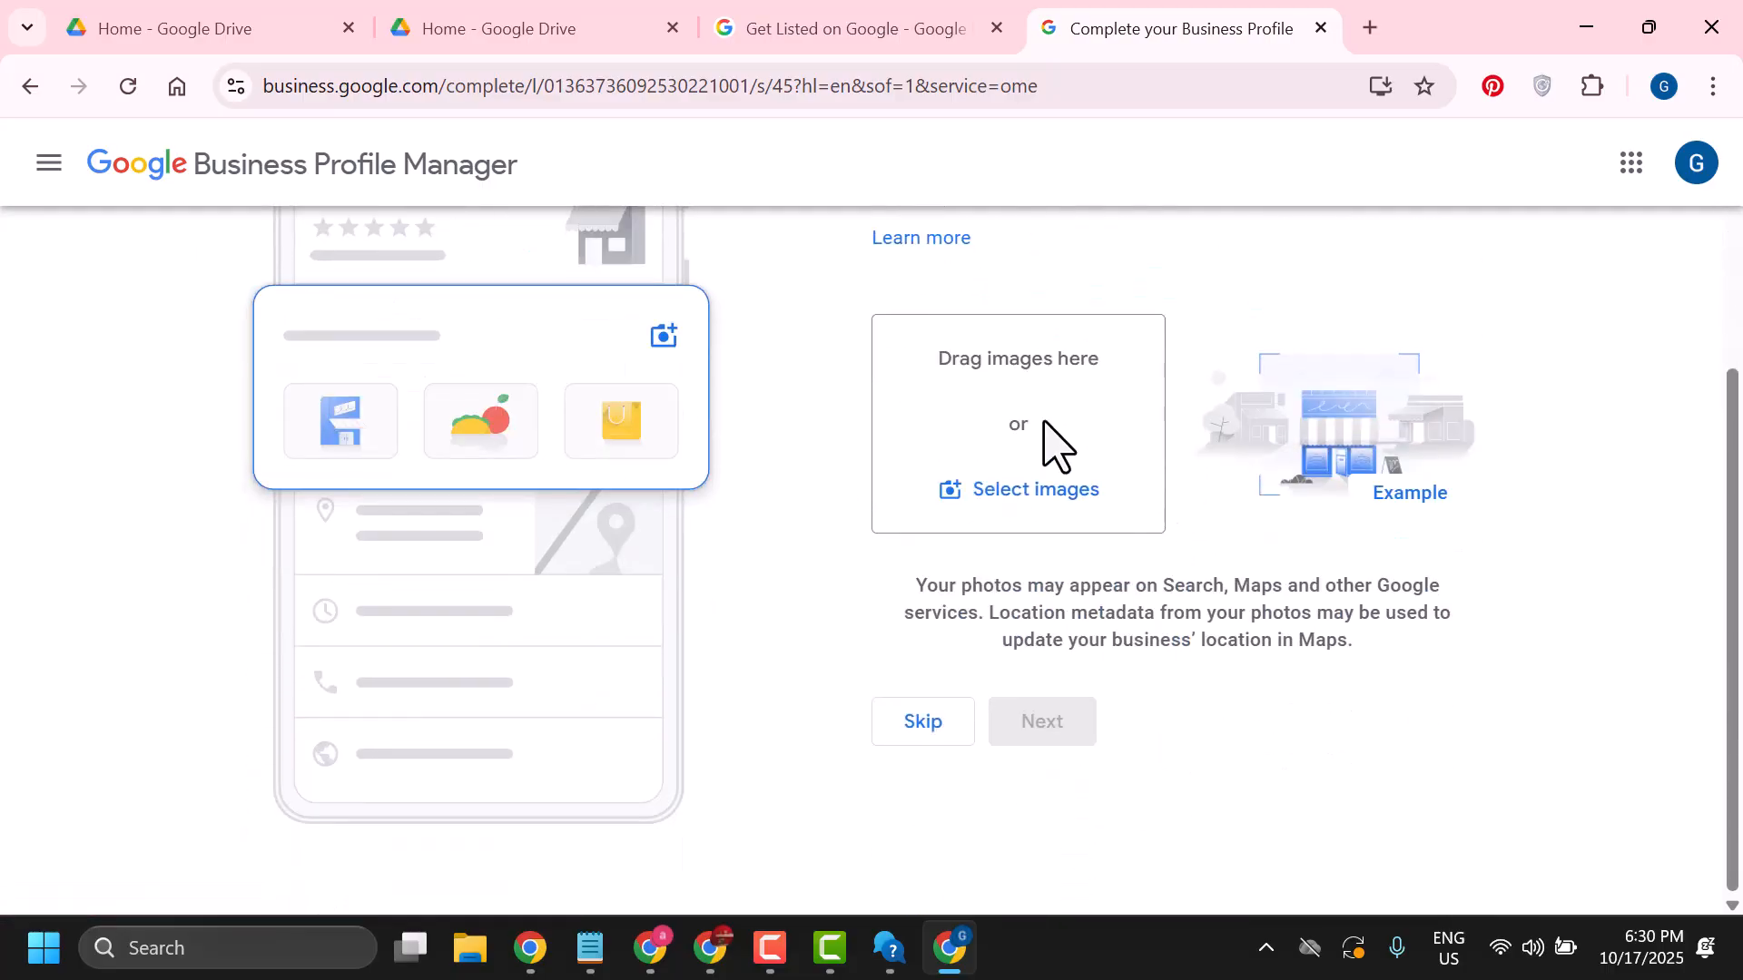
pyautogui.click(919, 731)
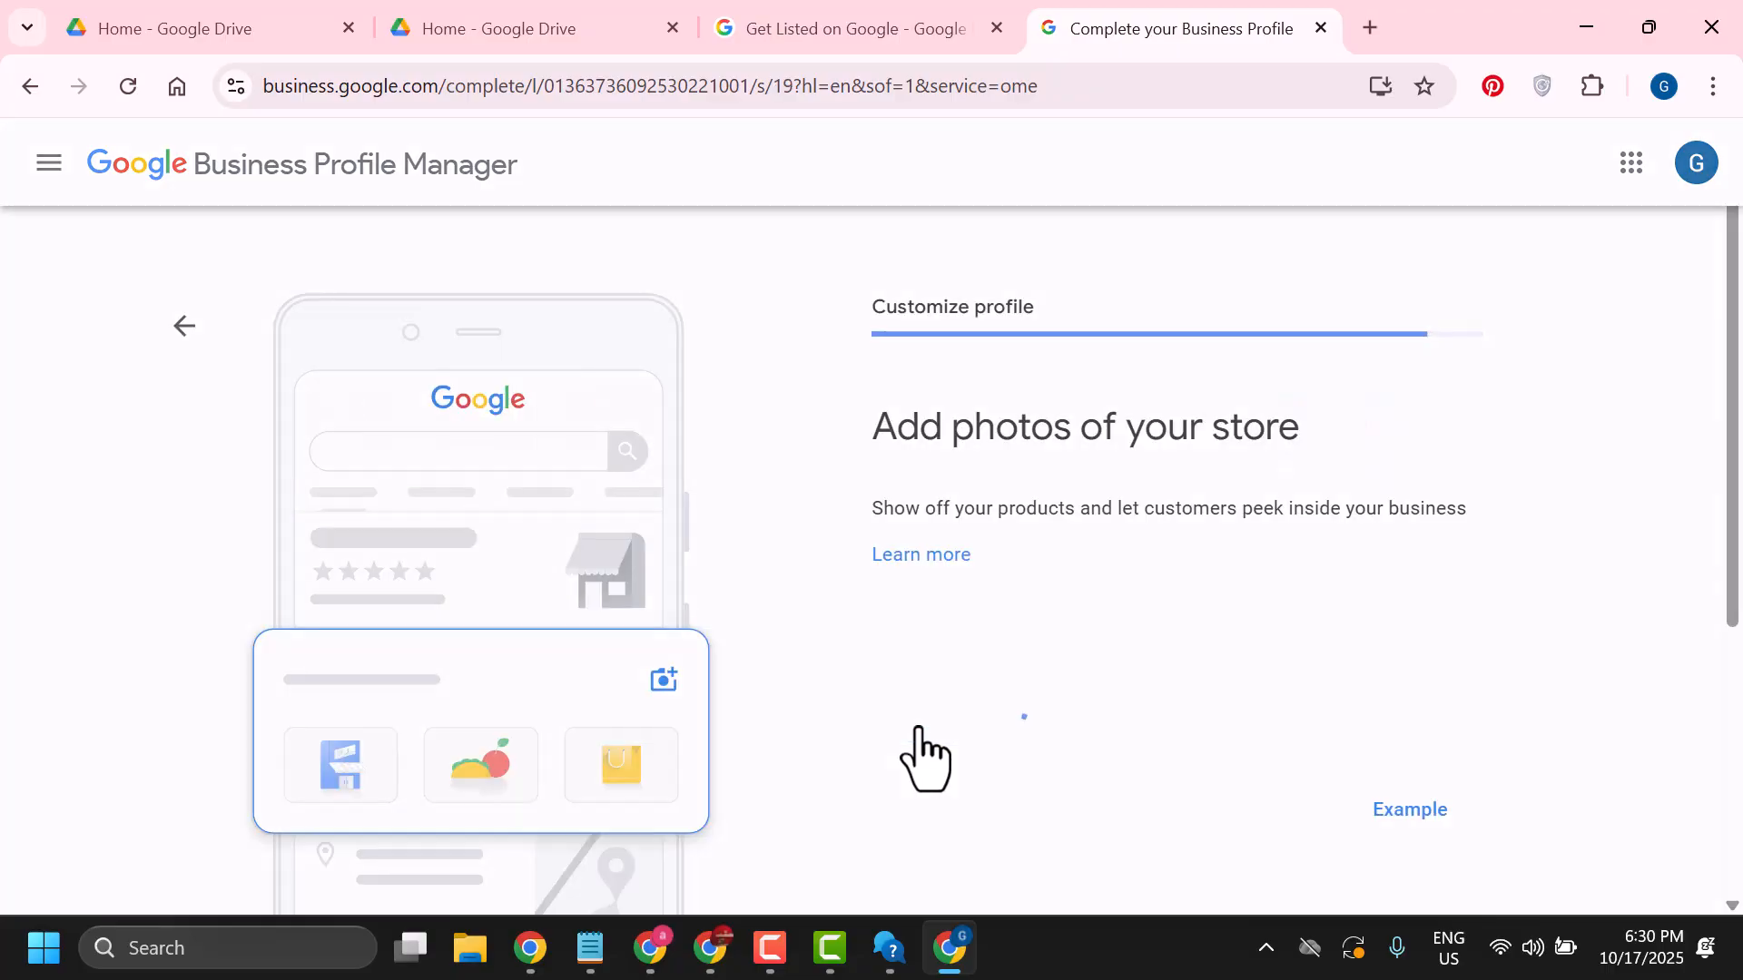
# Skip adding photos of the store
pyautogui.scroll(-1, 825, 556)
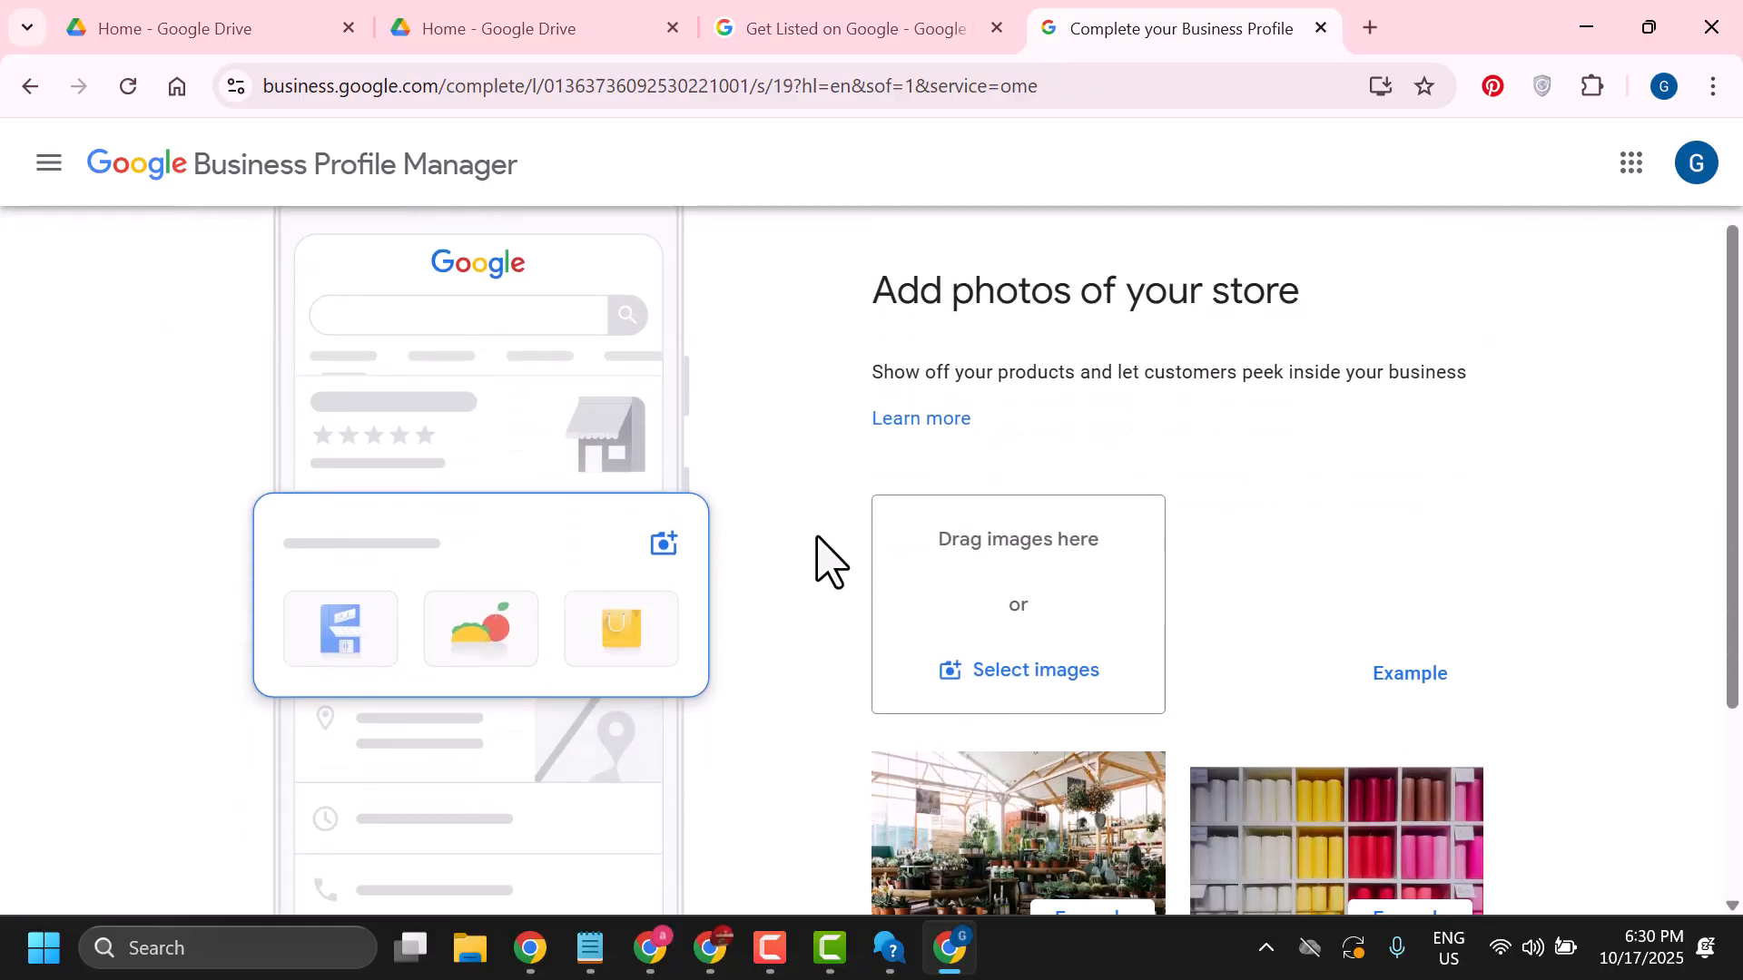
pyautogui.scroll(-3, 825, 557)
pyautogui.scroll(3, 825, 556)
pyautogui.scroll(-3, 1031, 548)
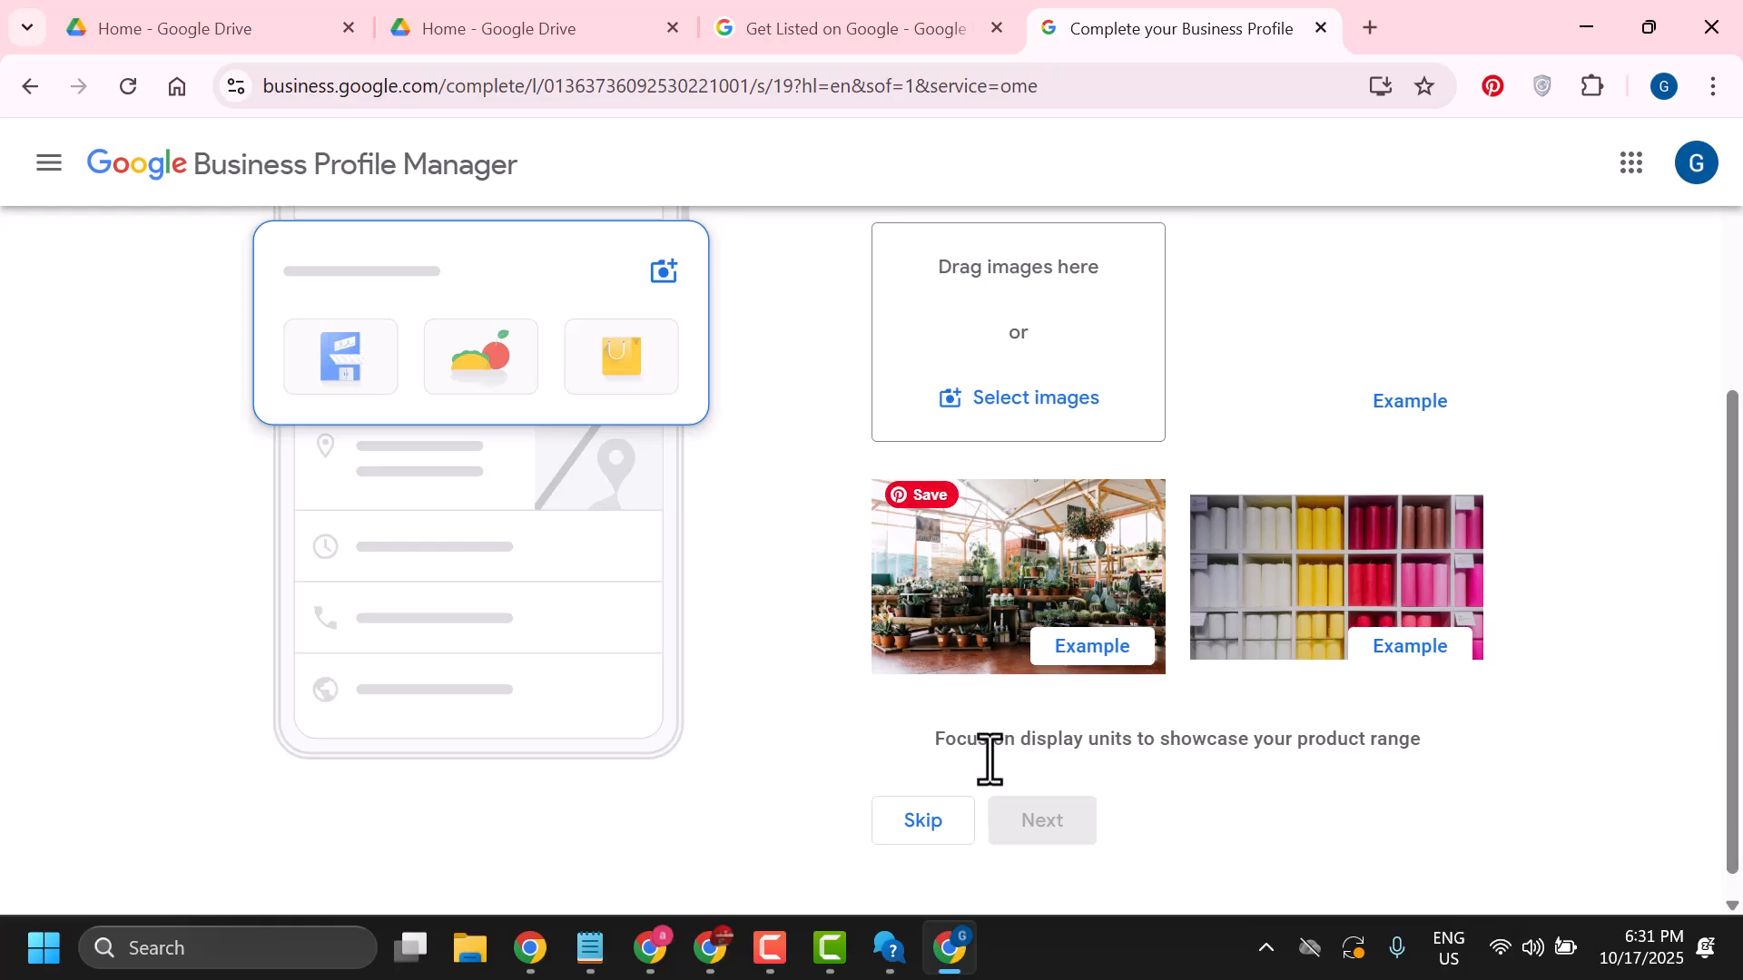
pyautogui.click(917, 821)
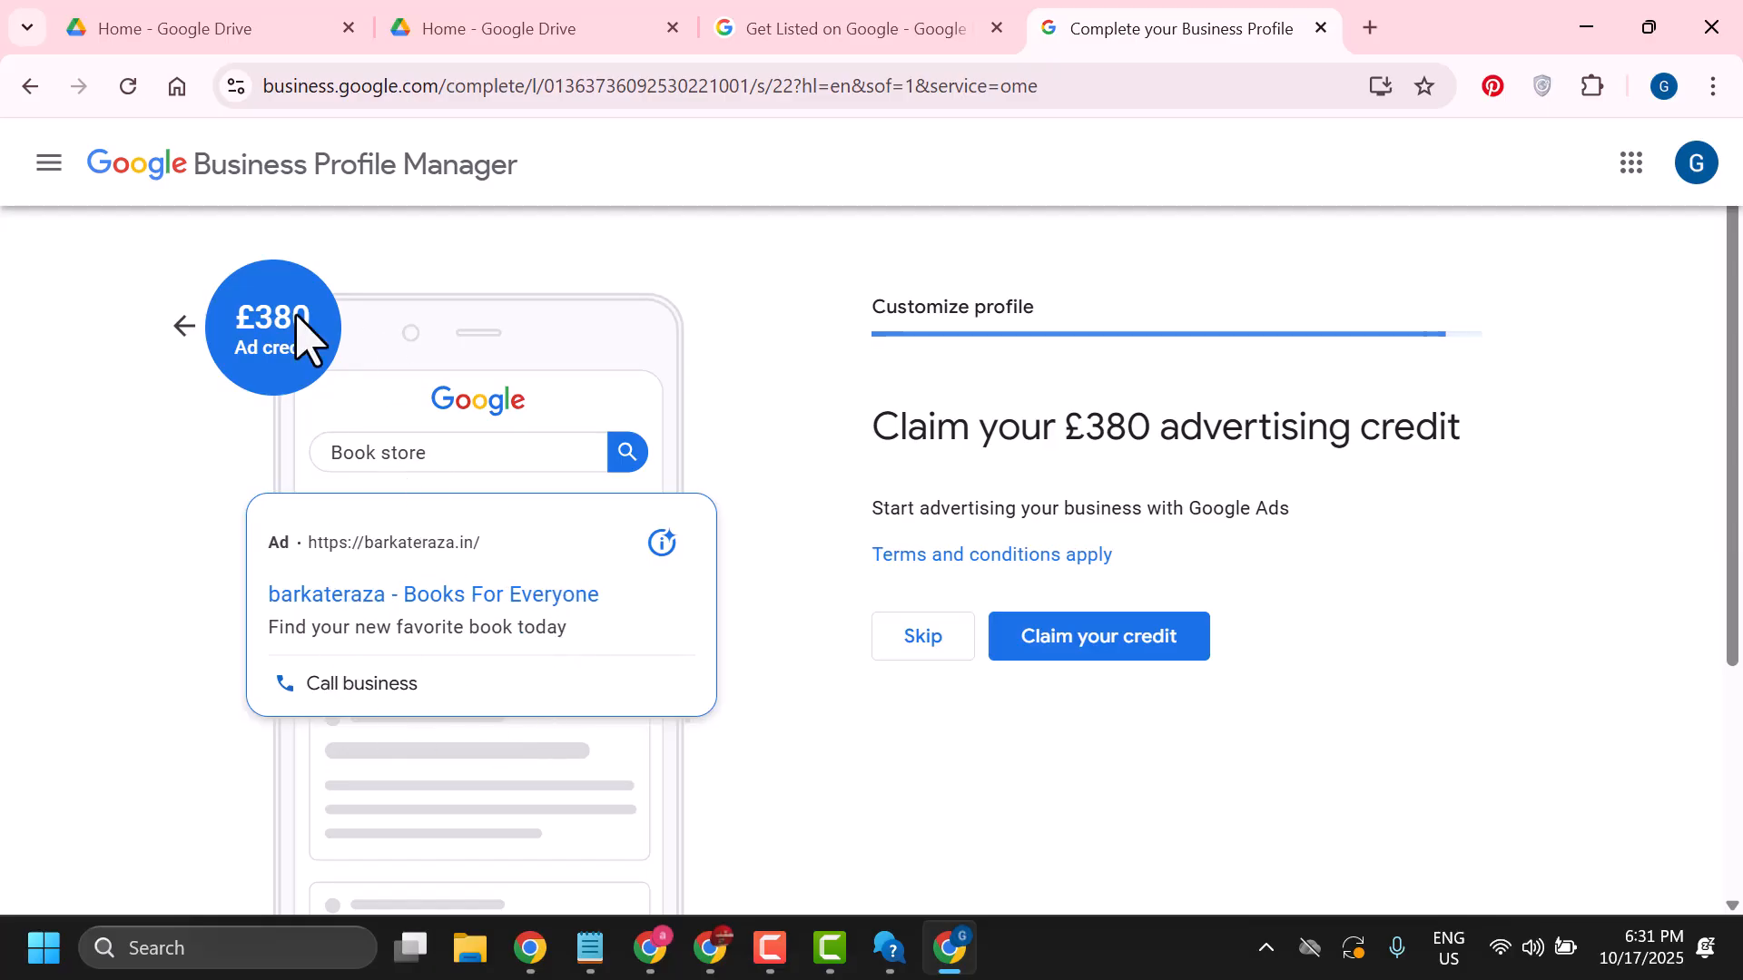
# Skip the £380 advertising credit offer and the Google Workspace custom email trial
pyautogui.click(924, 648)
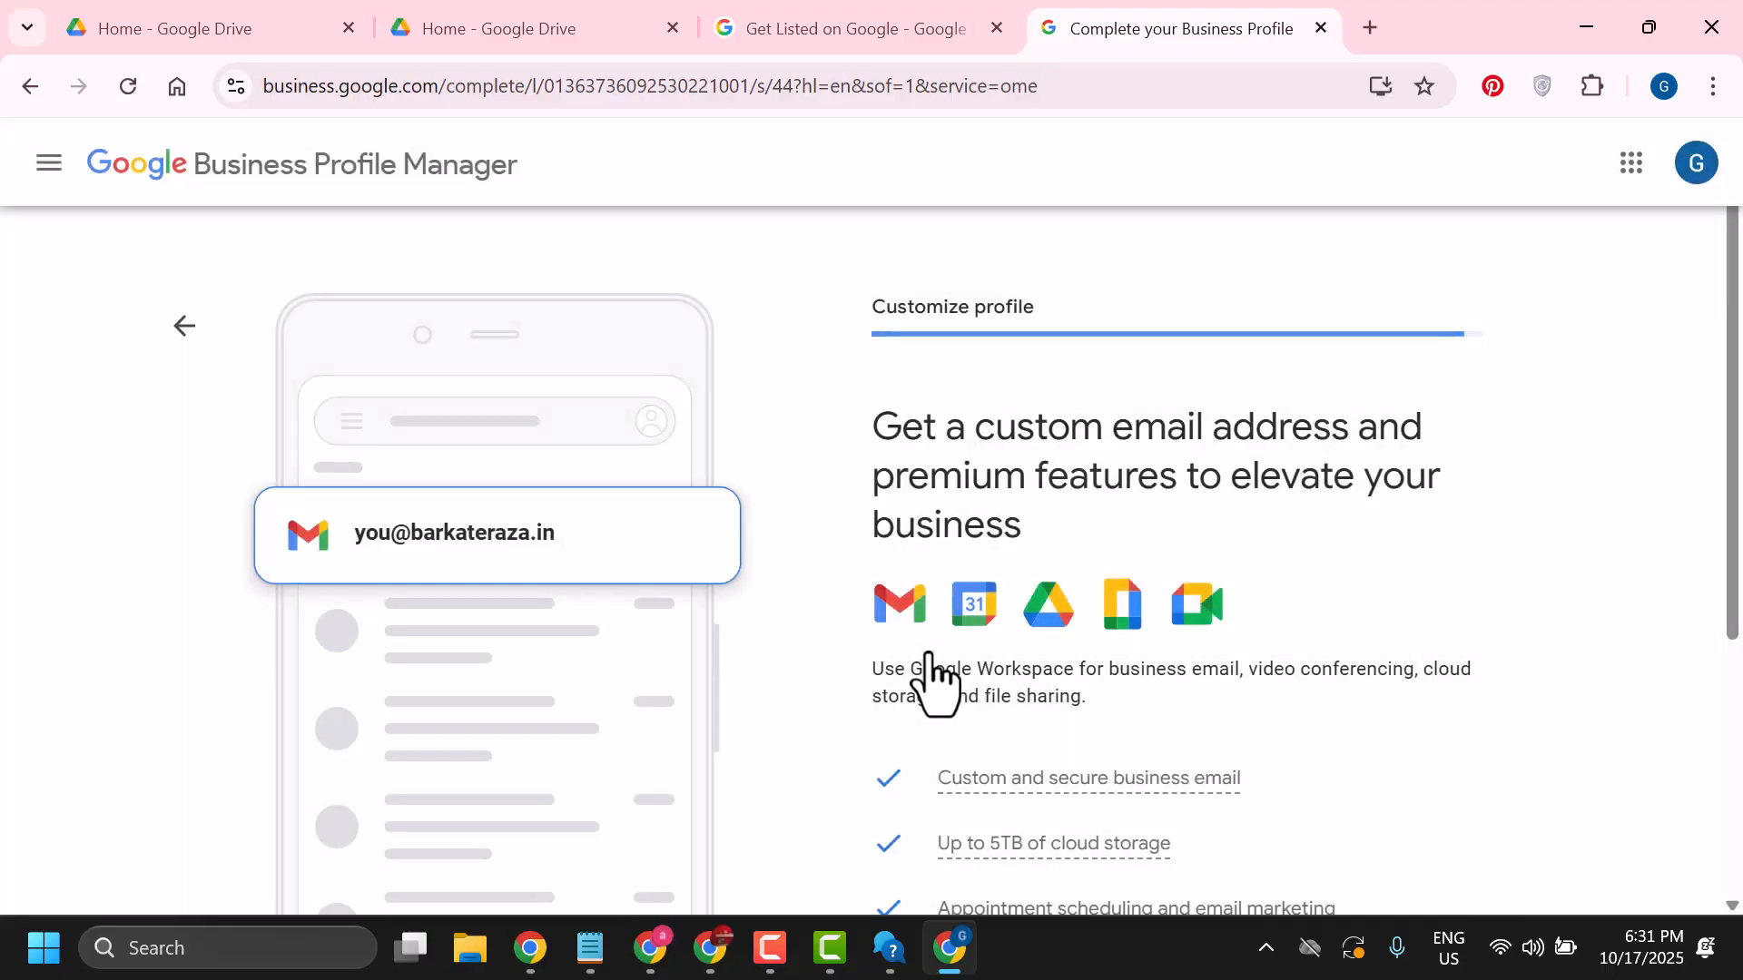
pyautogui.scroll(-4, 880, 625)
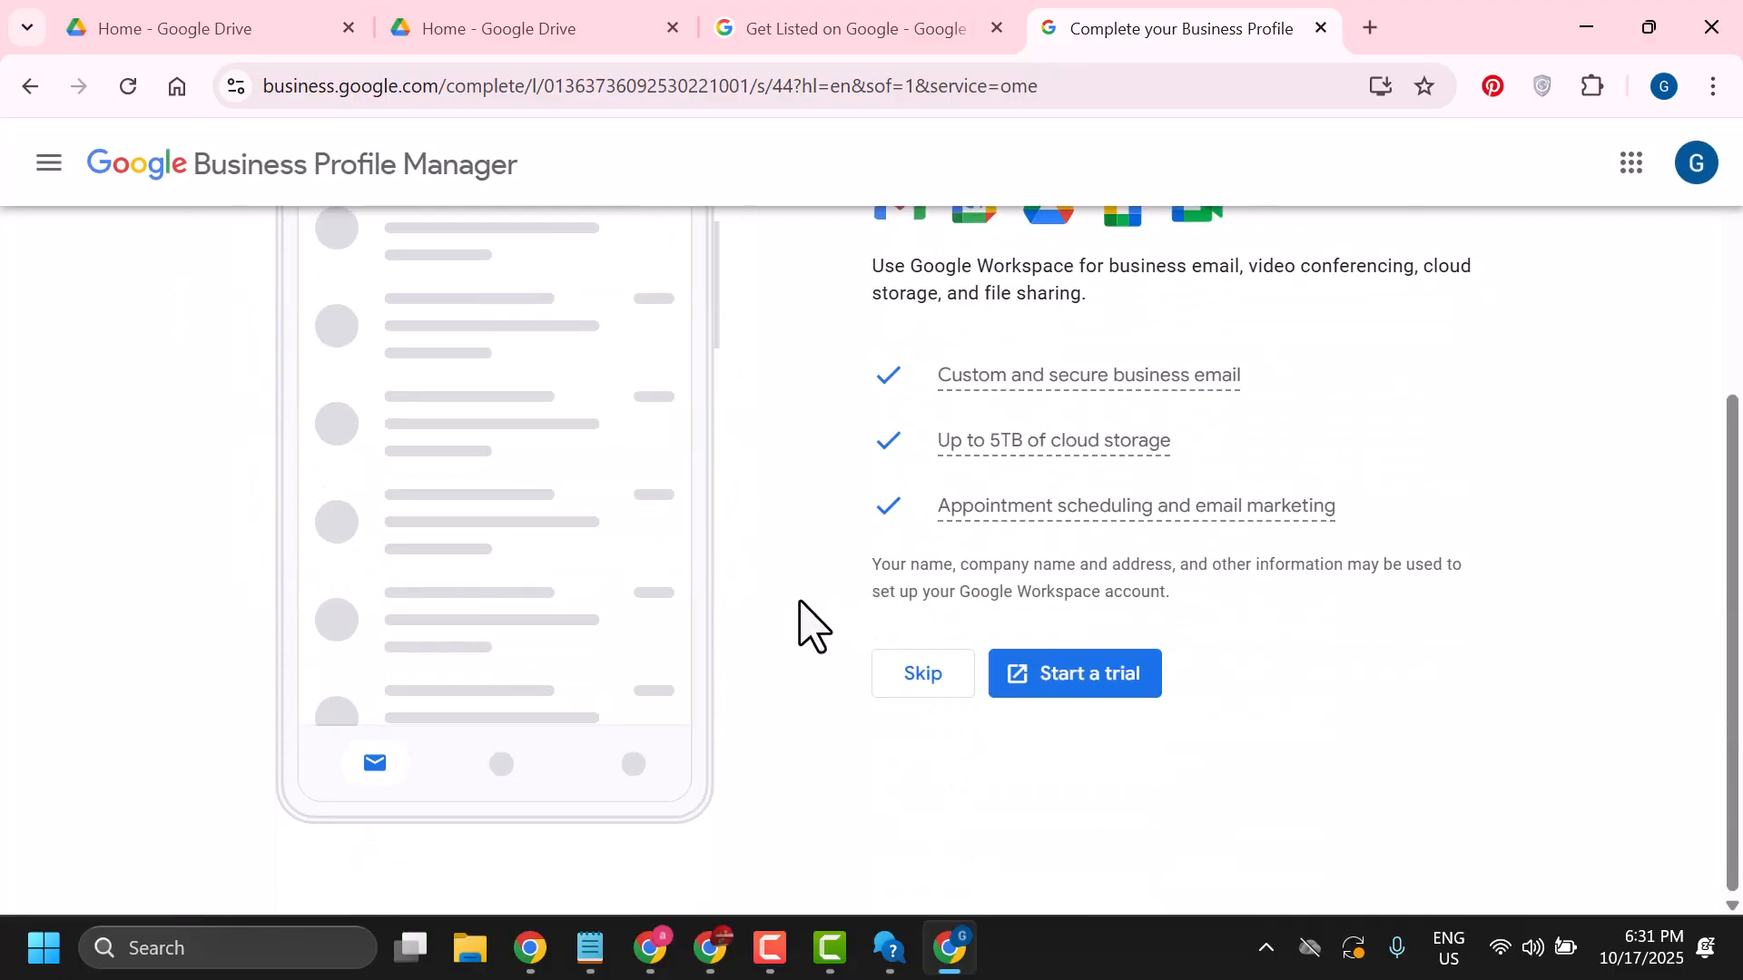
pyautogui.scroll(3, 985, 660)
pyautogui.scroll(-3, 984, 661)
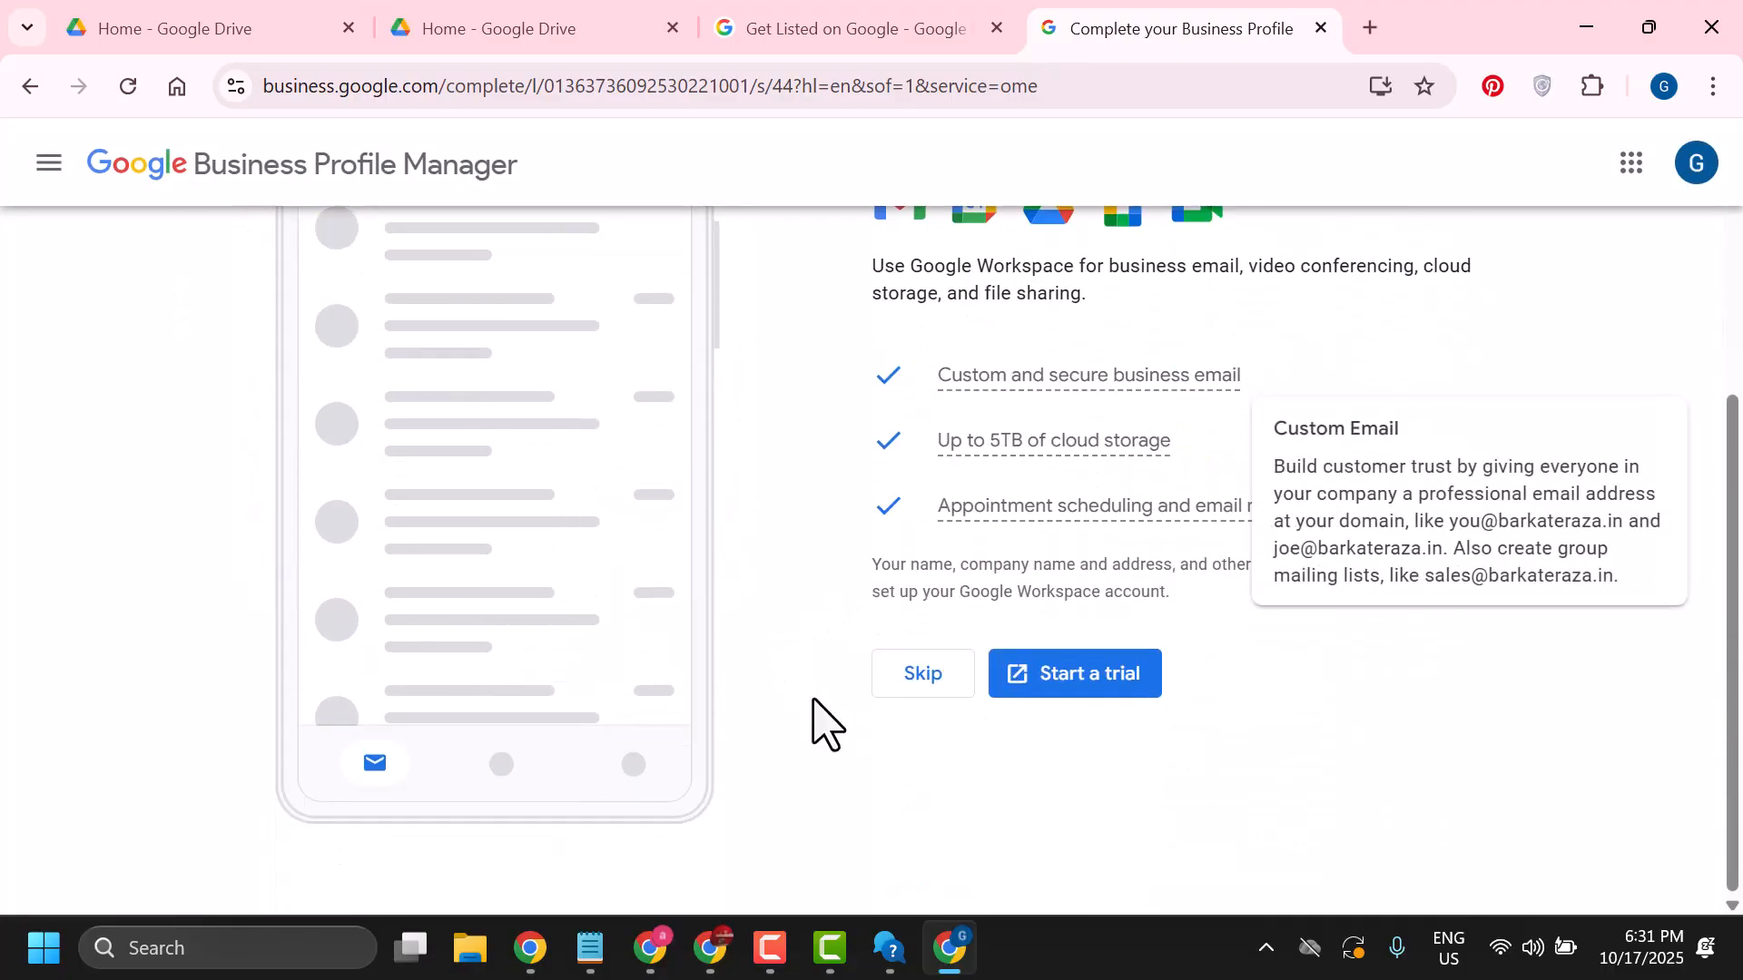
pyautogui.scroll(3, 821, 722)
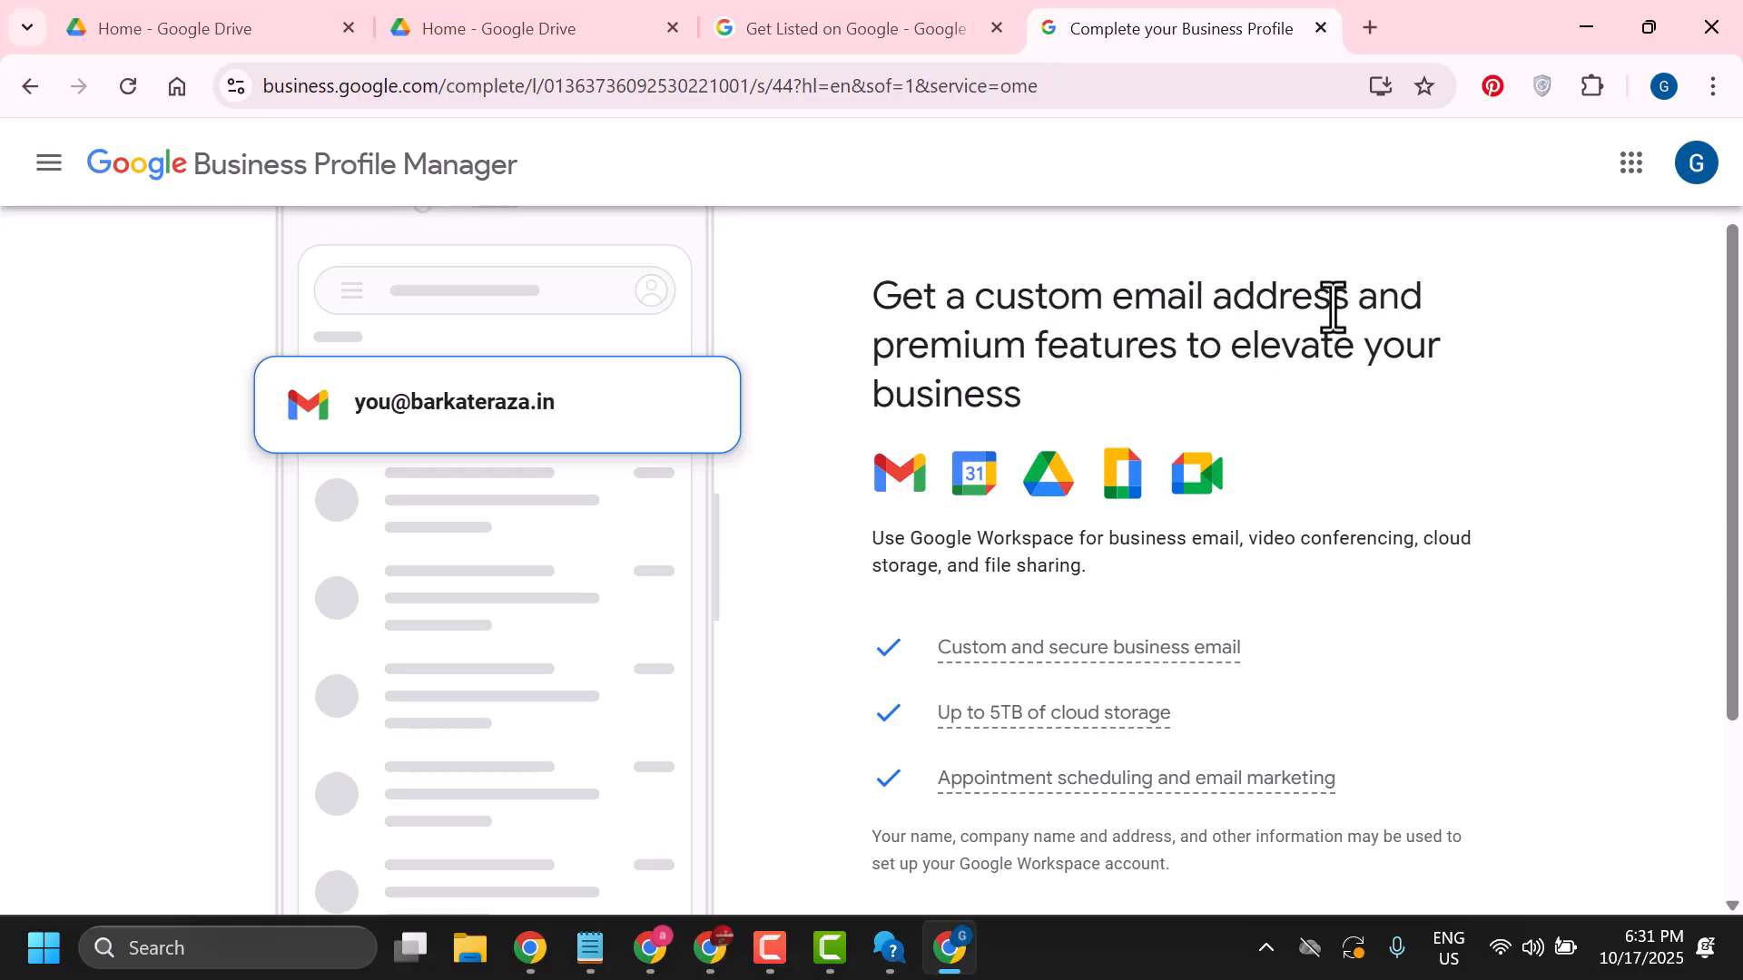
pyautogui.scroll(-2, 1148, 535)
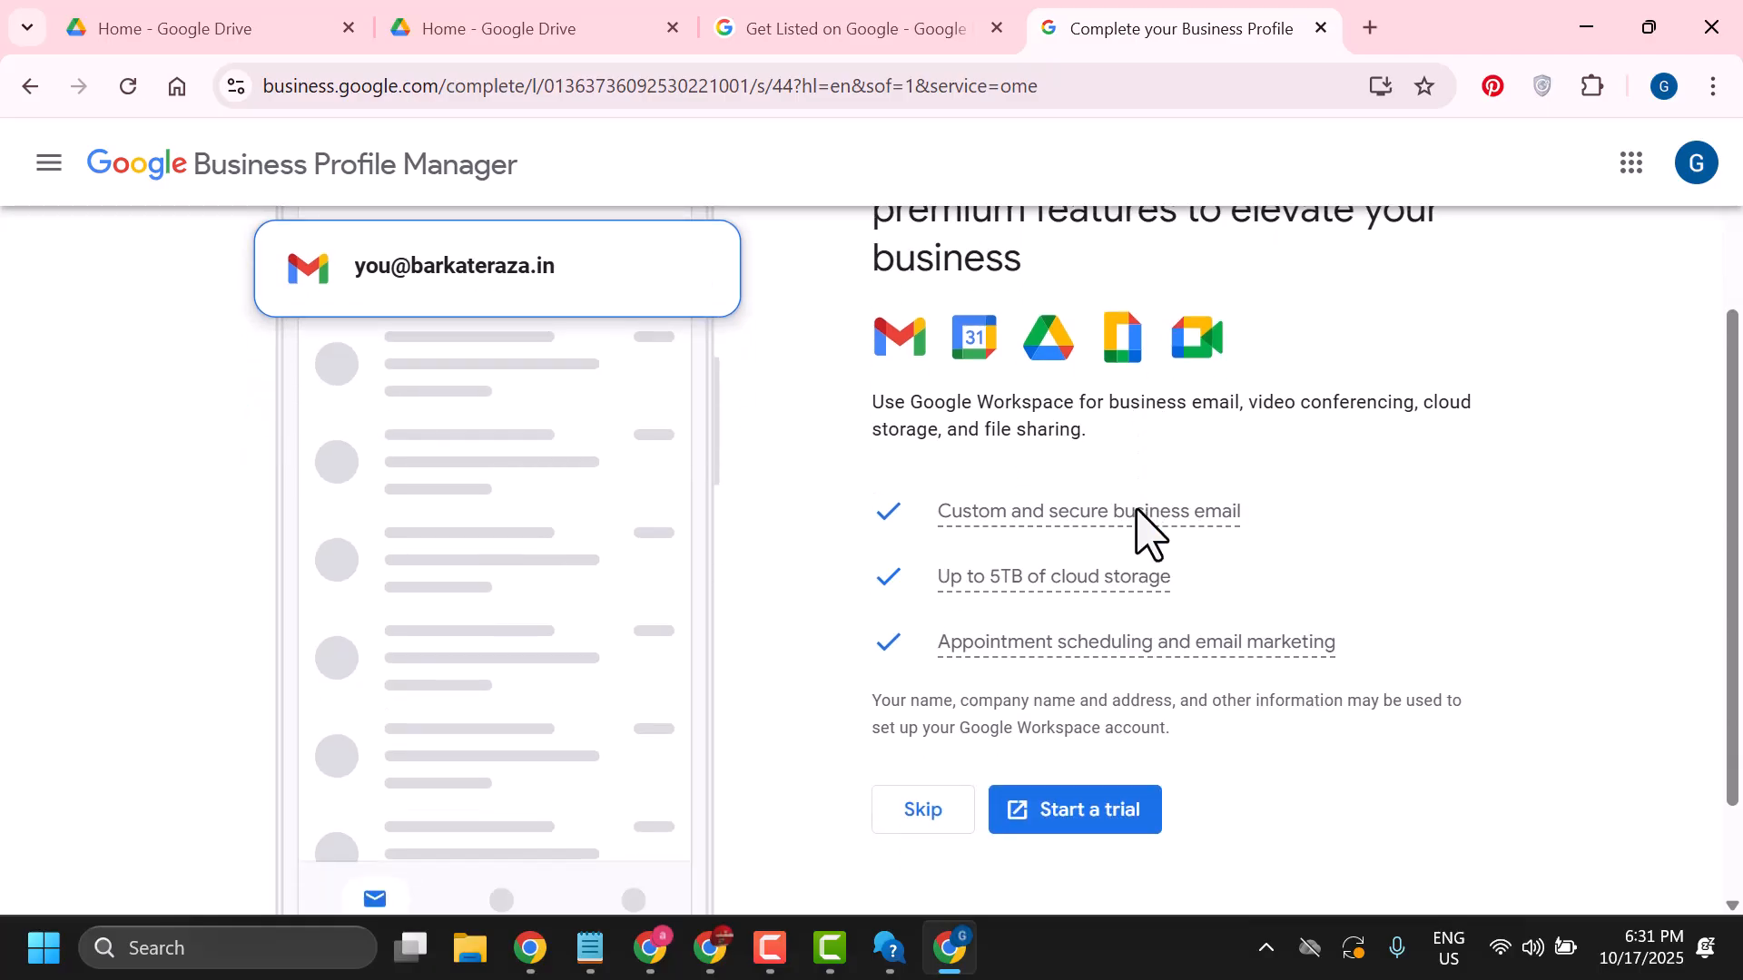
pyautogui.scroll(2, 1081, 642)
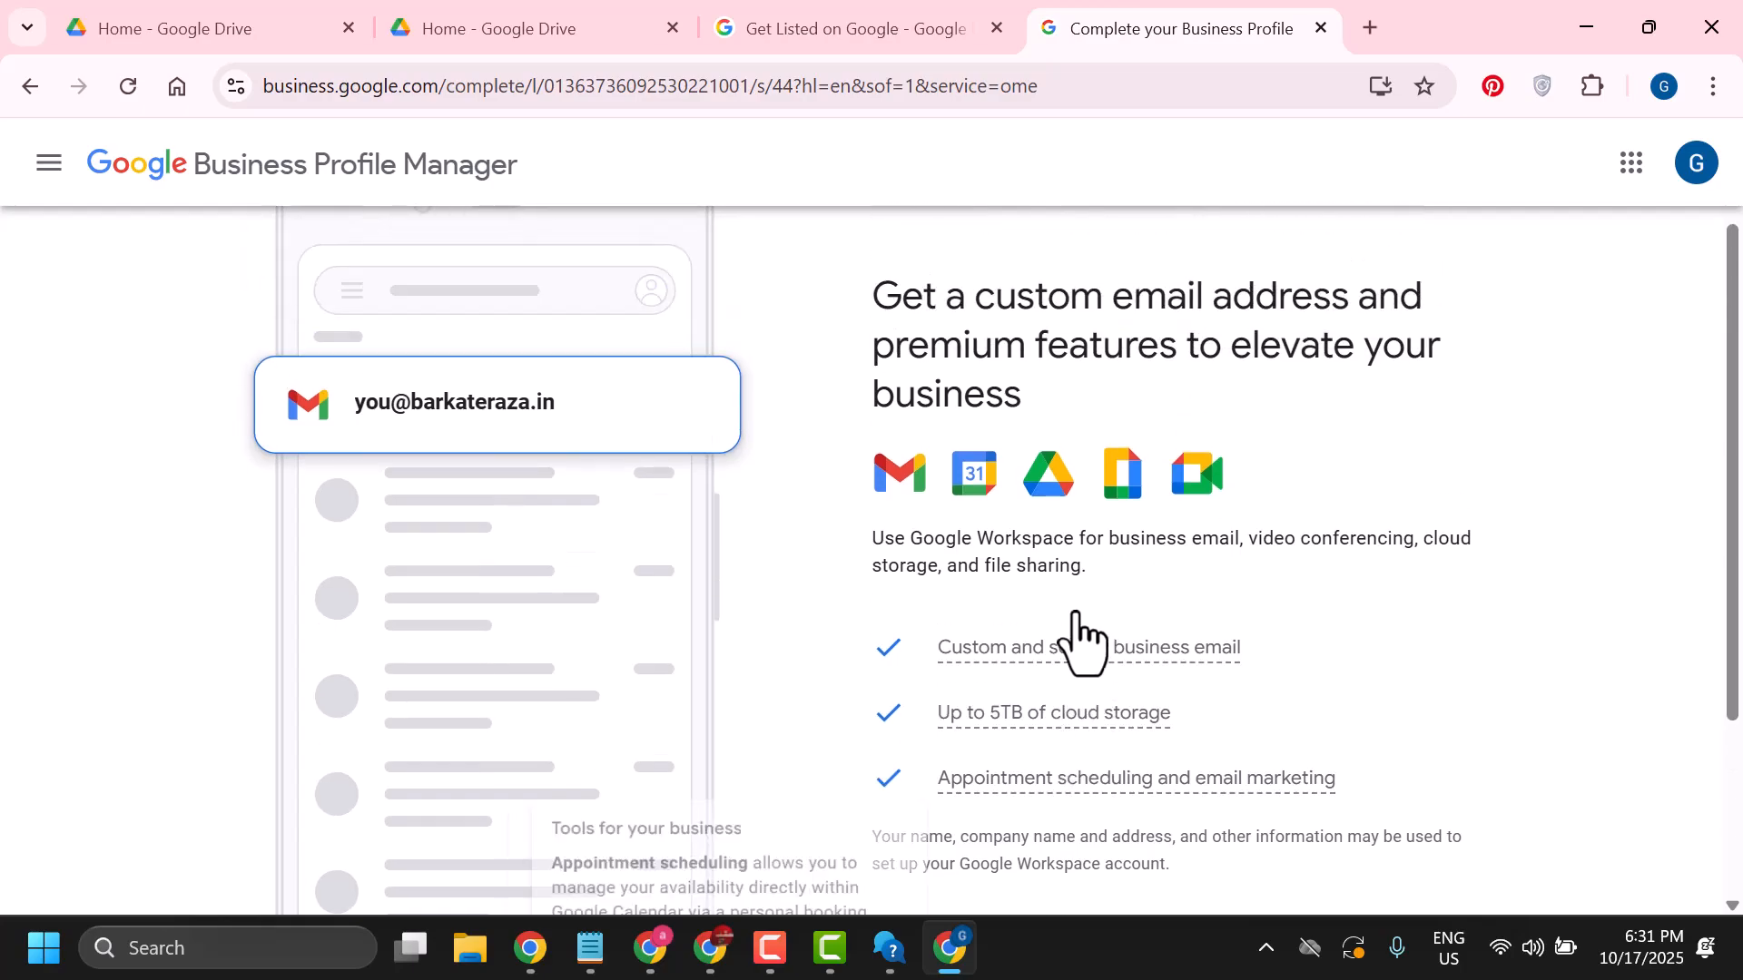
pyautogui.scroll(-3, 1180, 662)
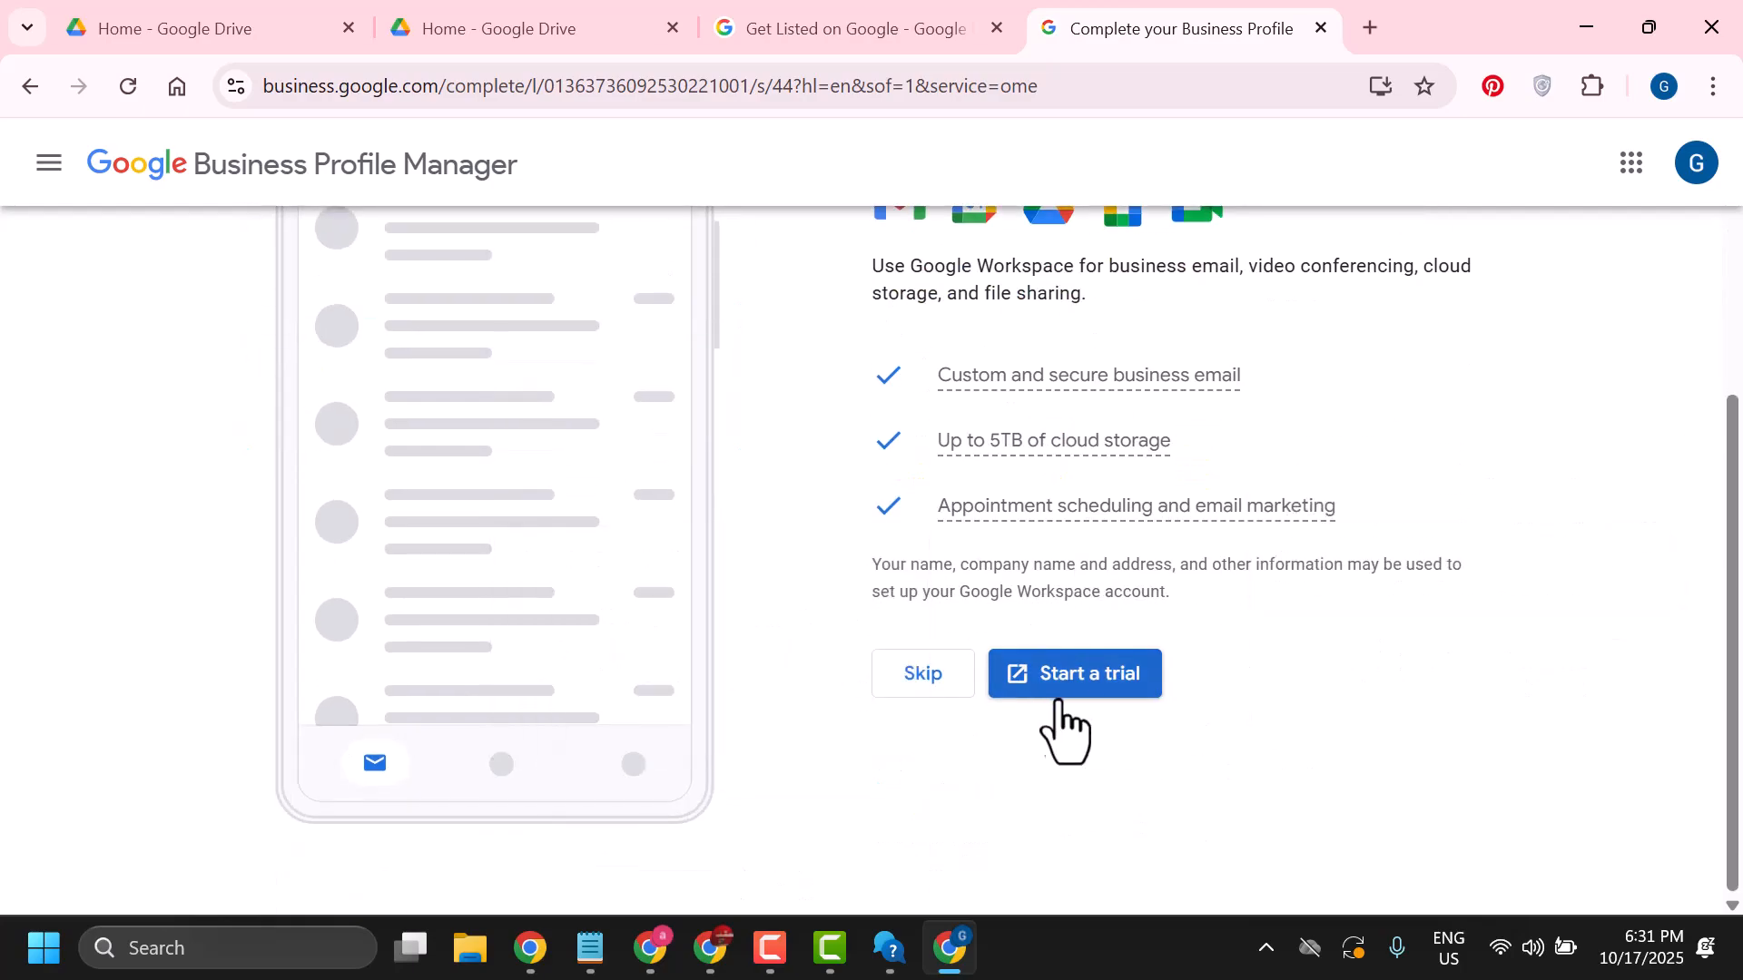
pyautogui.click(926, 690)
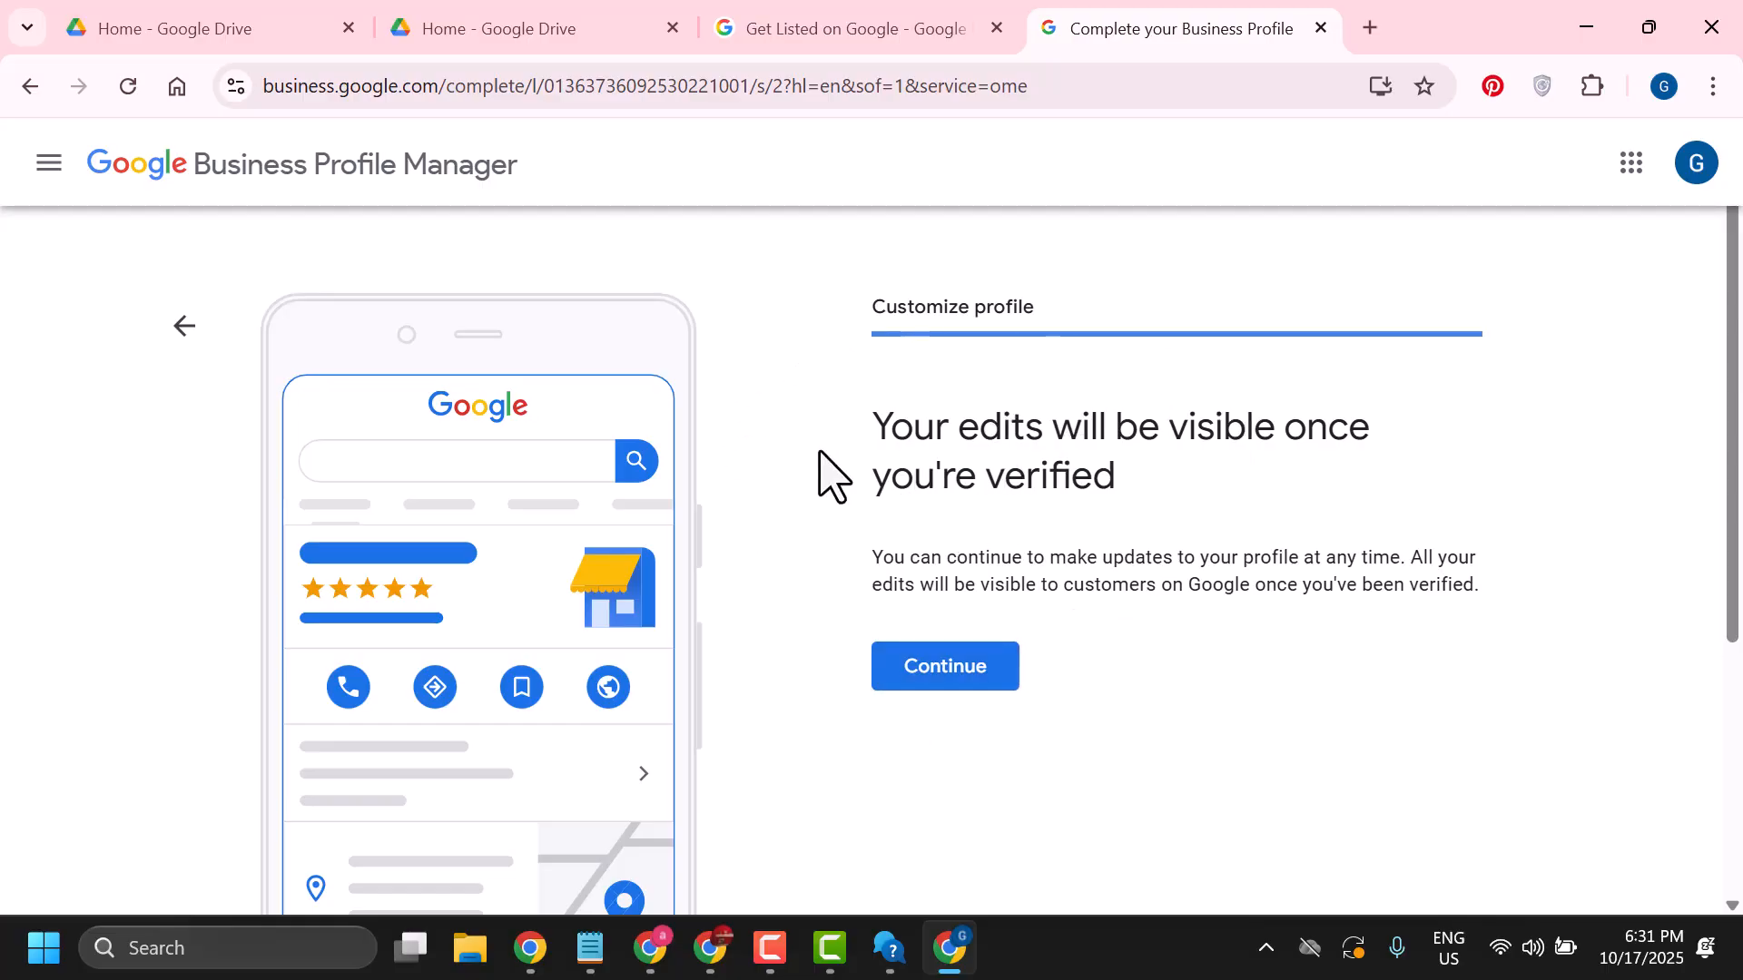
pyautogui.scroll(-1, 833, 476)
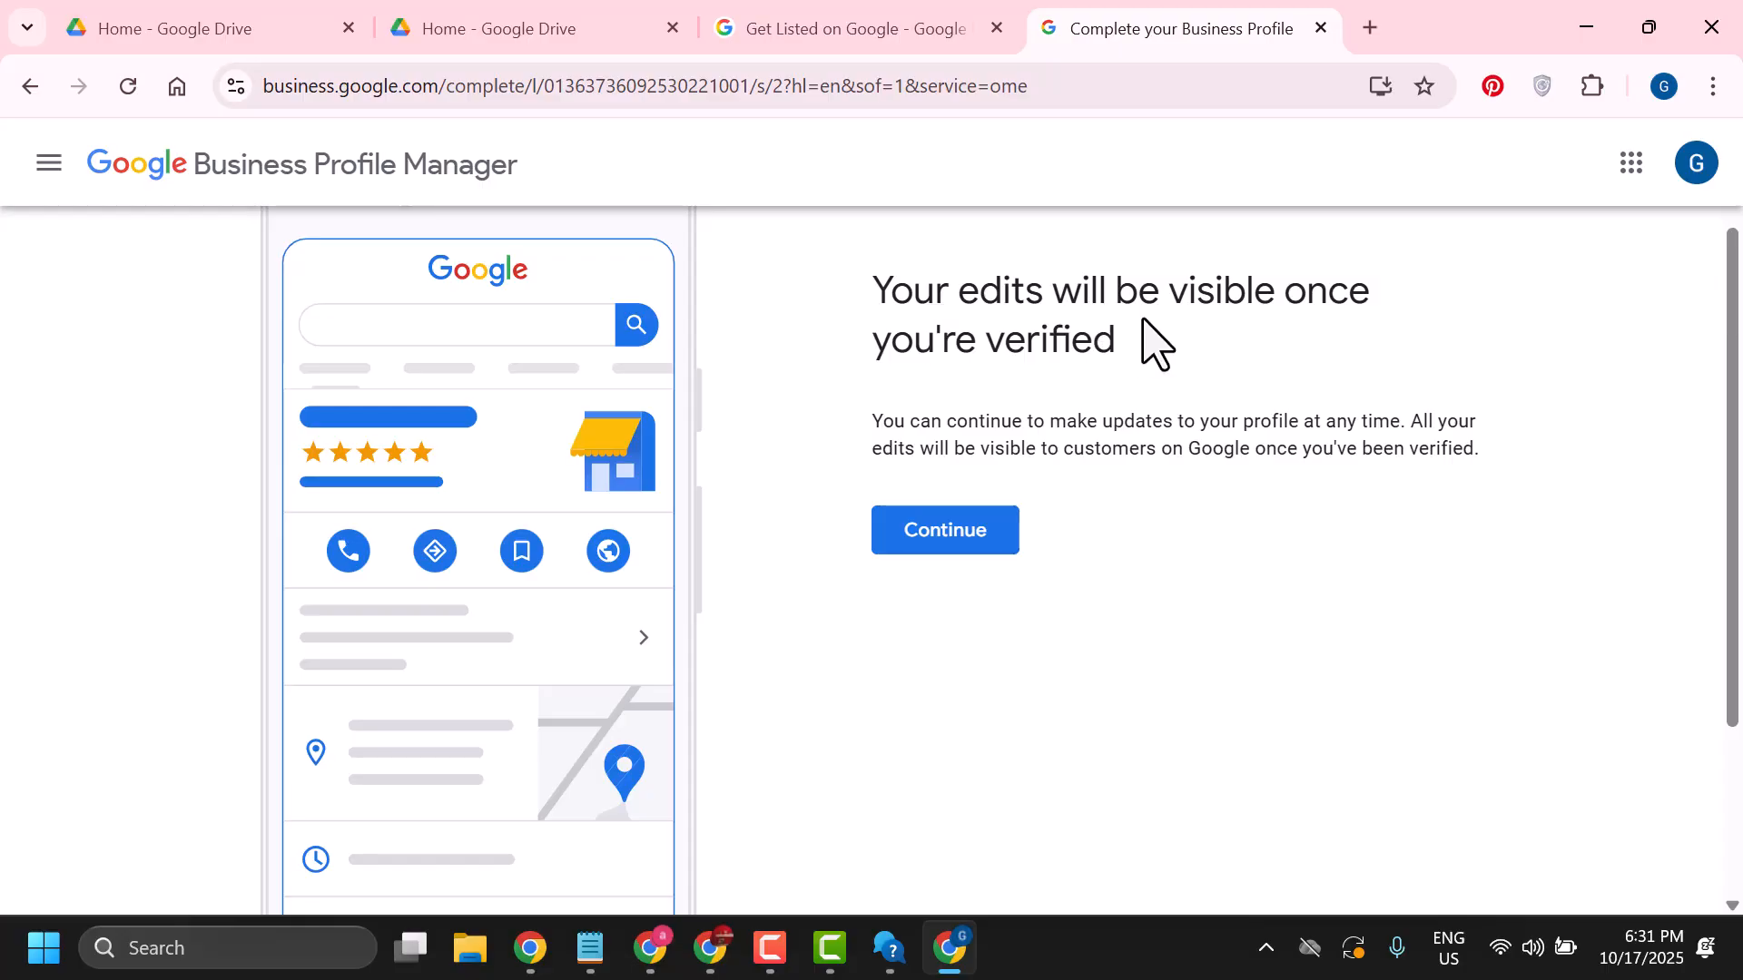
pyautogui.click(944, 545)
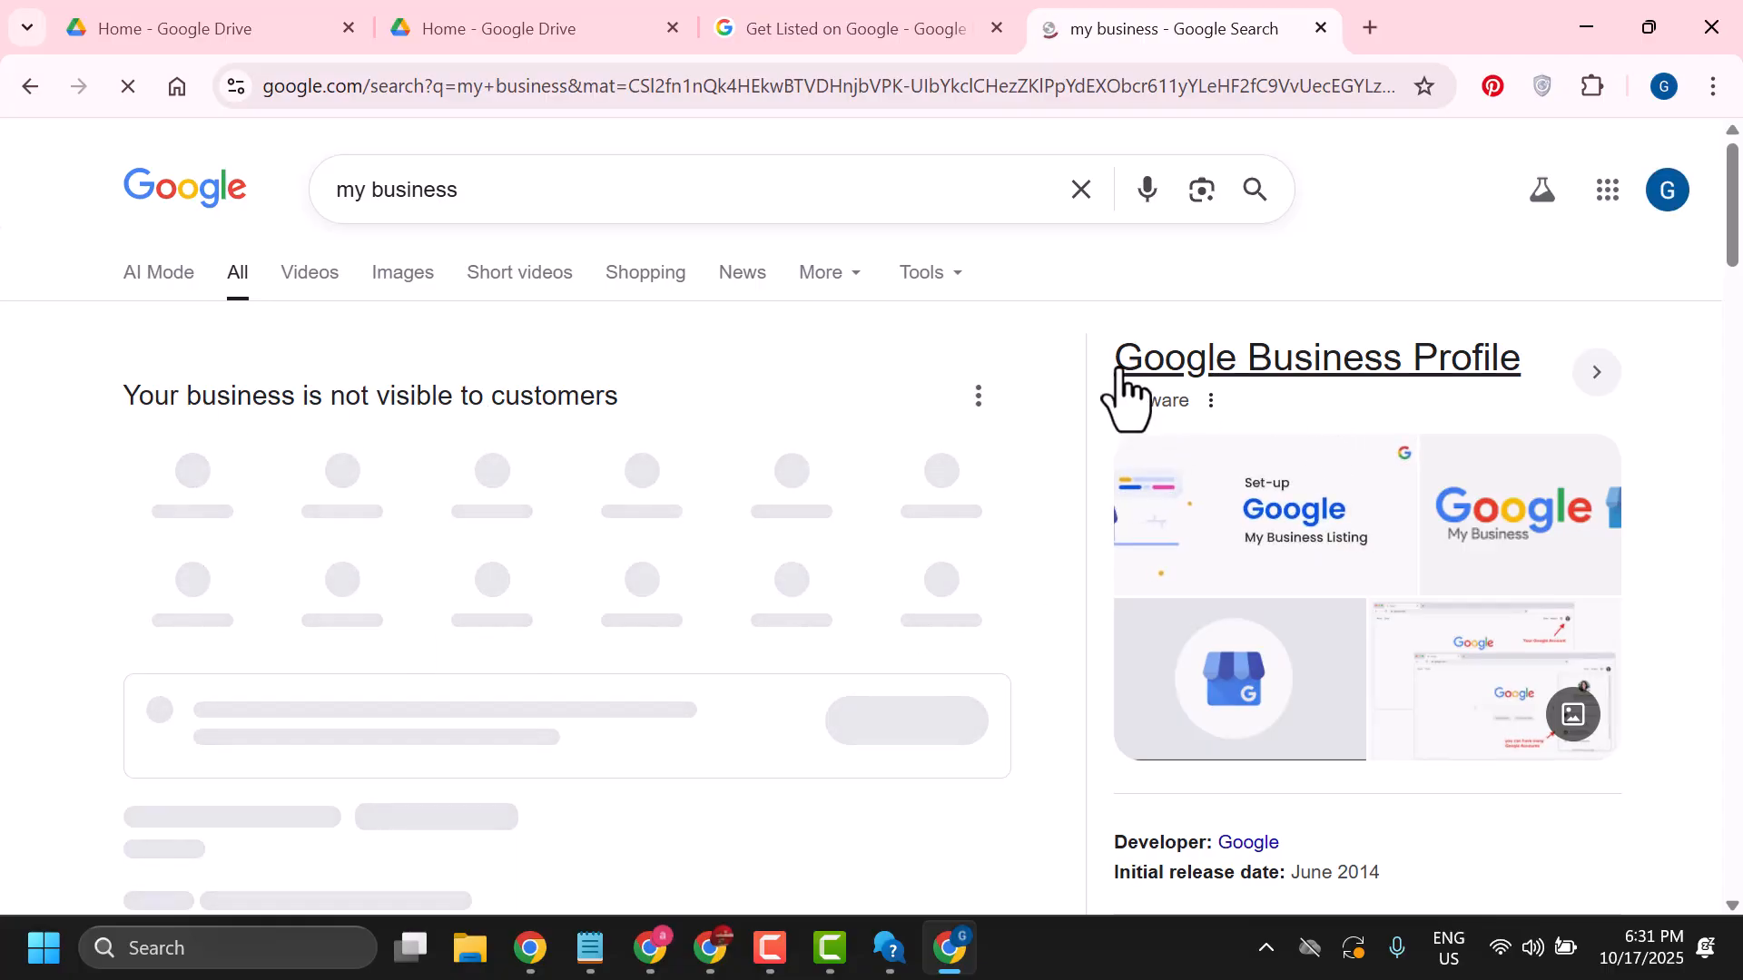
pyautogui.scroll(-2, 709, 499)
pyautogui.scroll(2, 710, 502)
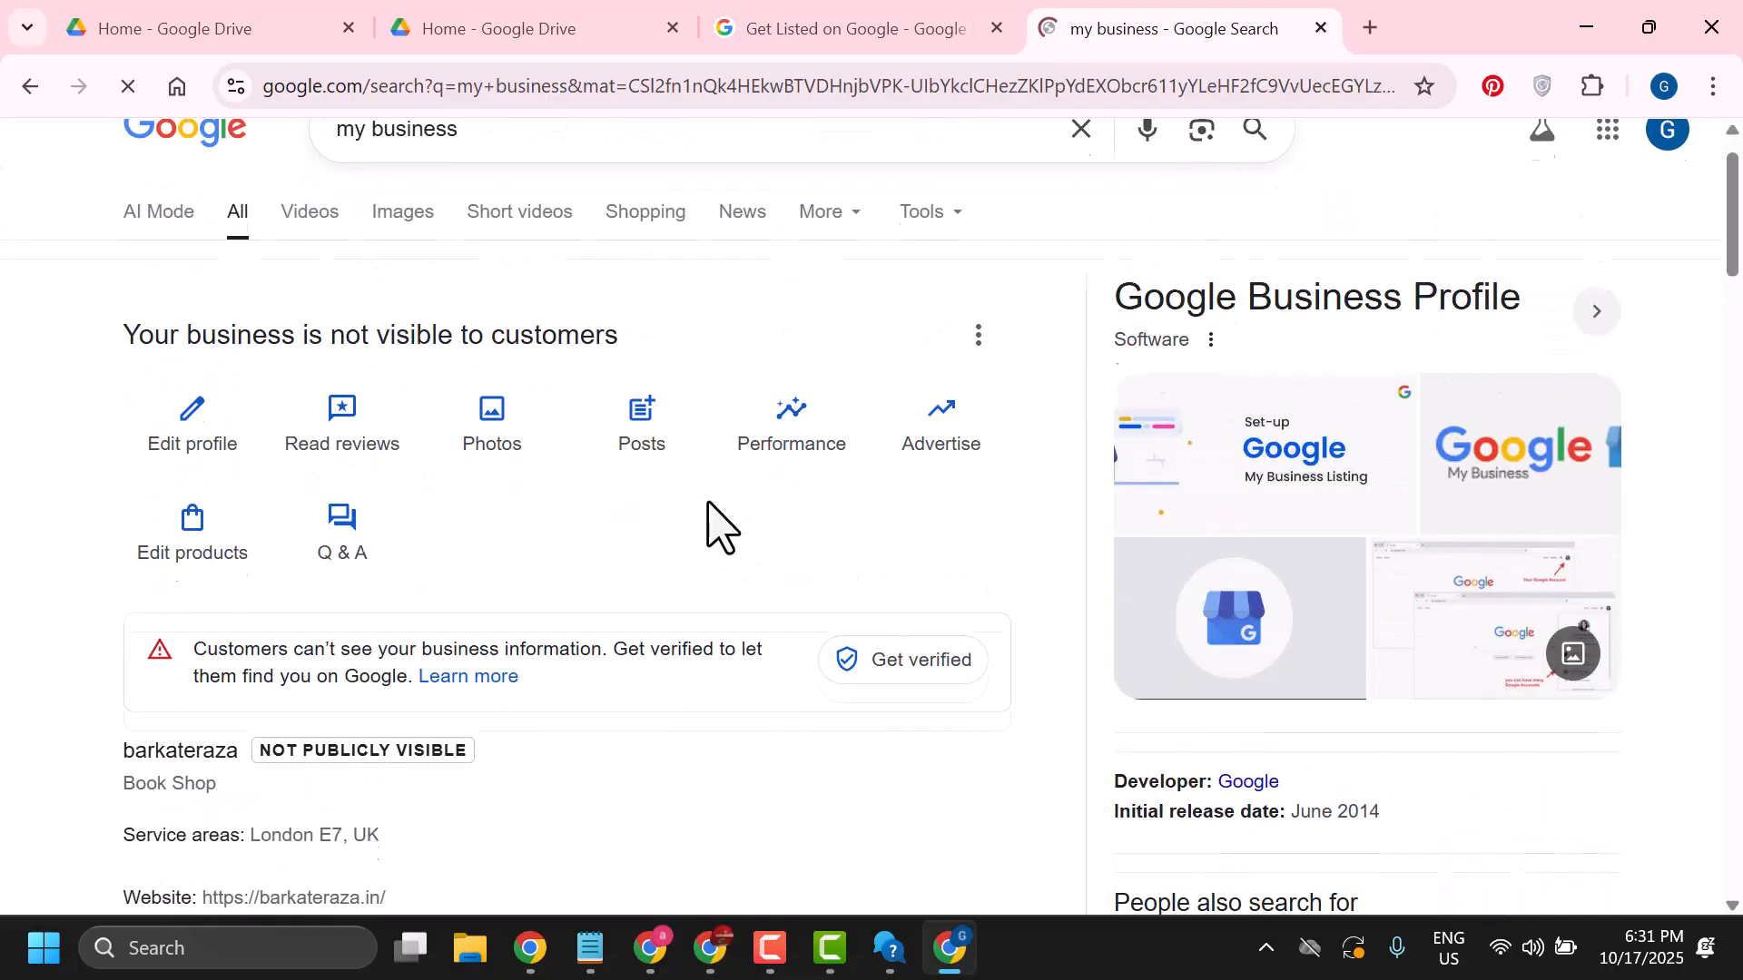
pyautogui.scroll(-2, 705, 510)
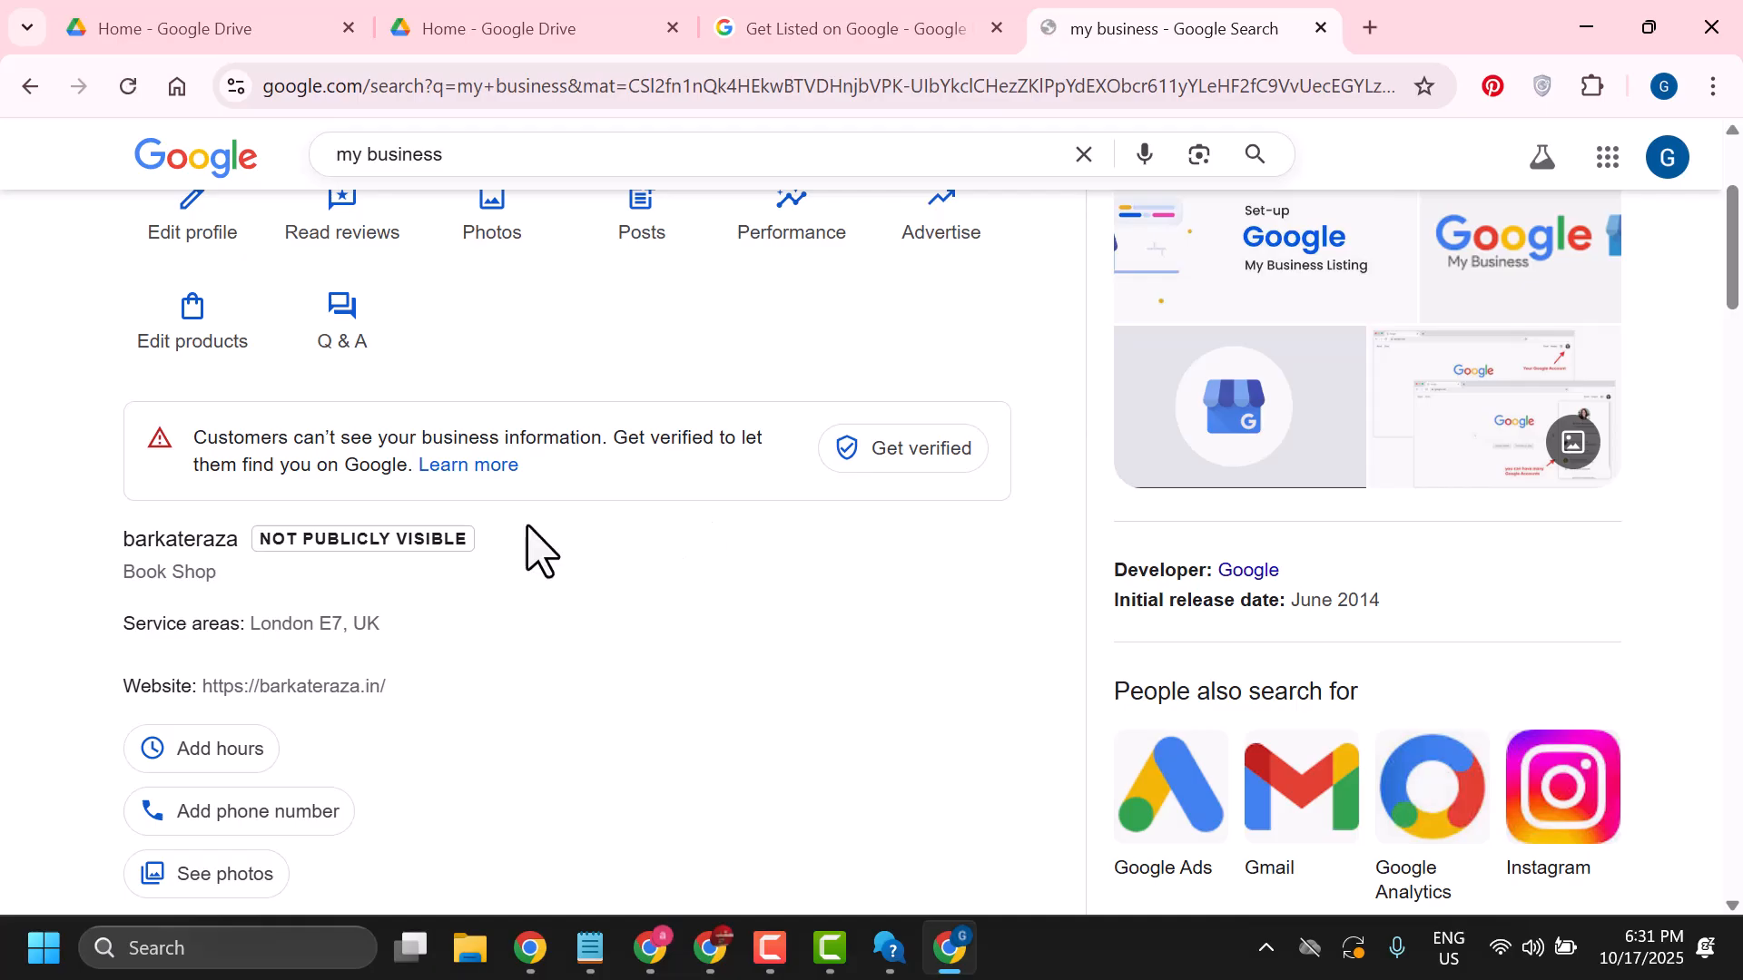
pyautogui.scroll(-3, 694, 695)
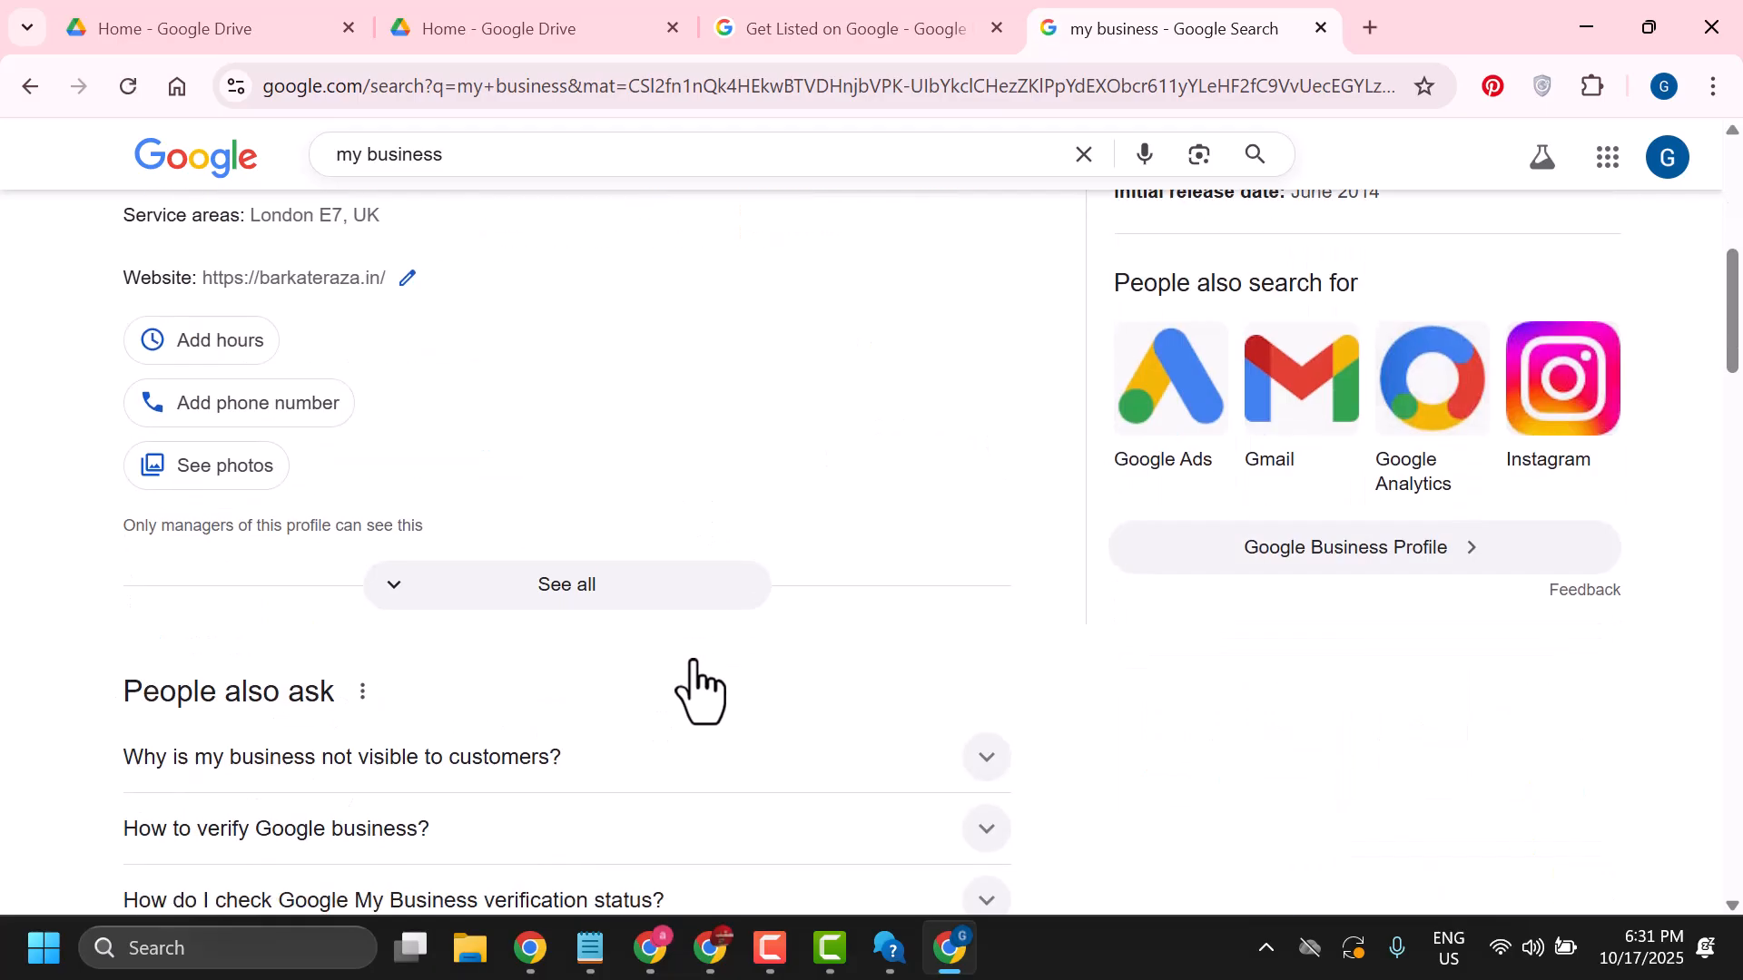
pyautogui.scroll(3, 474, 533)
pyautogui.scroll(2, 491, 643)
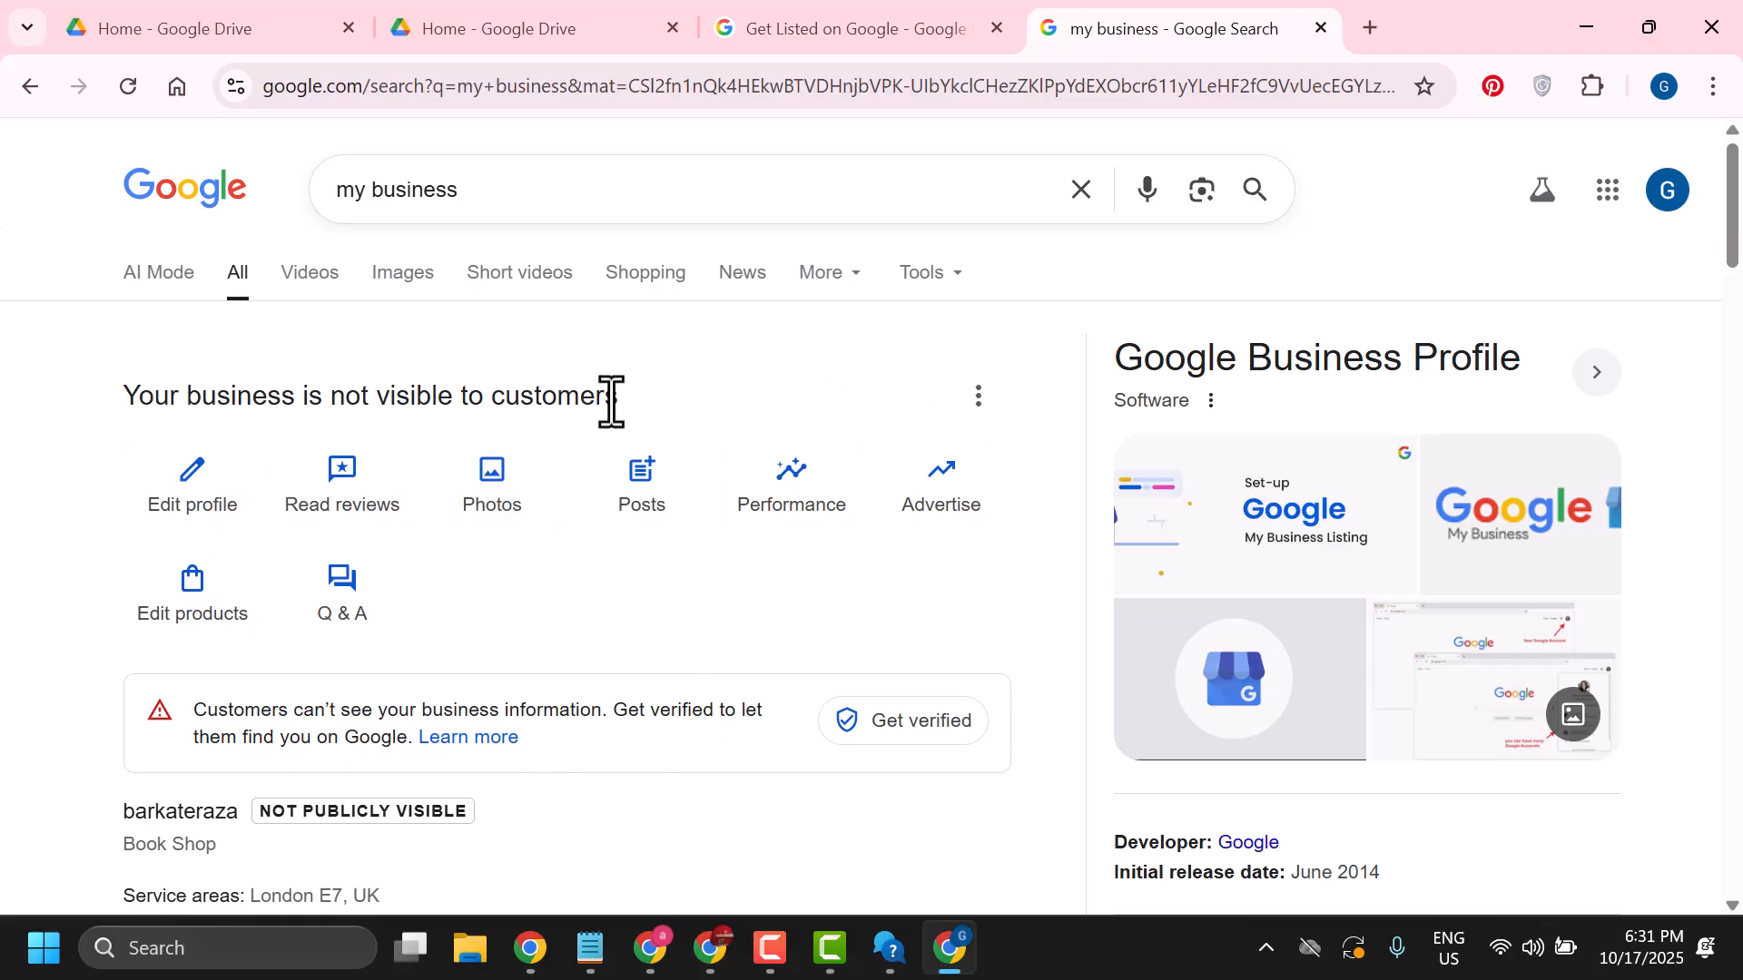
pyautogui.scroll(-3, 1180, 599)
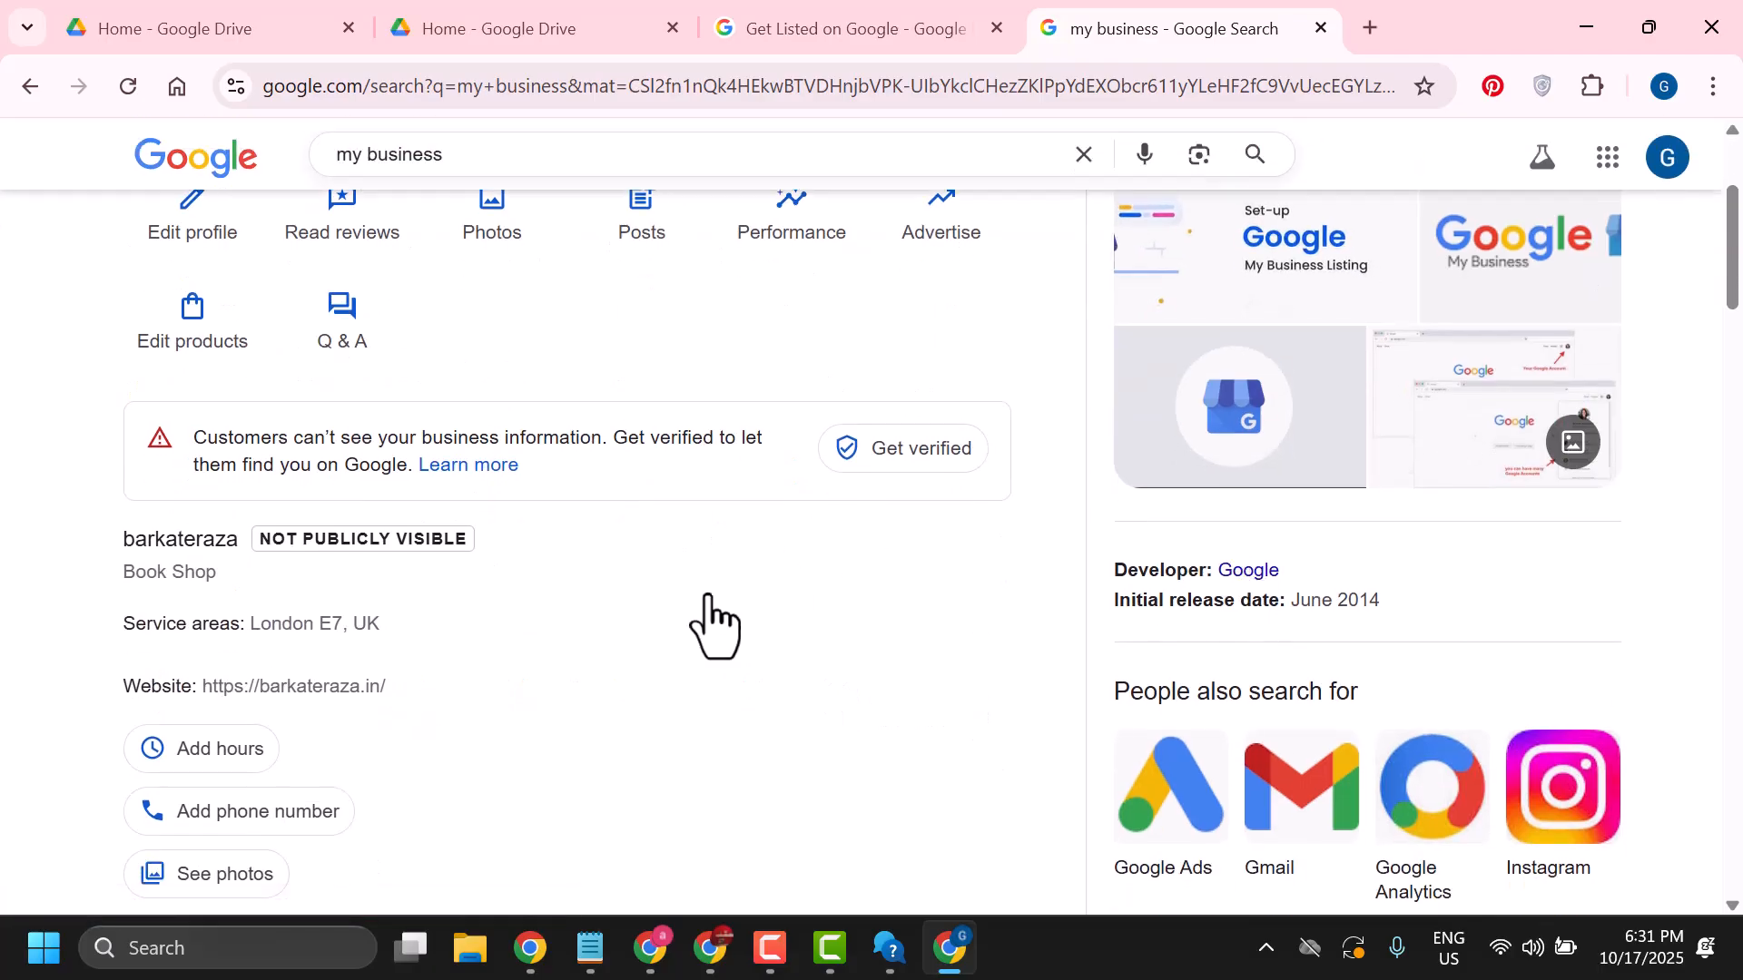
pyautogui.scroll(-5, 617, 680)
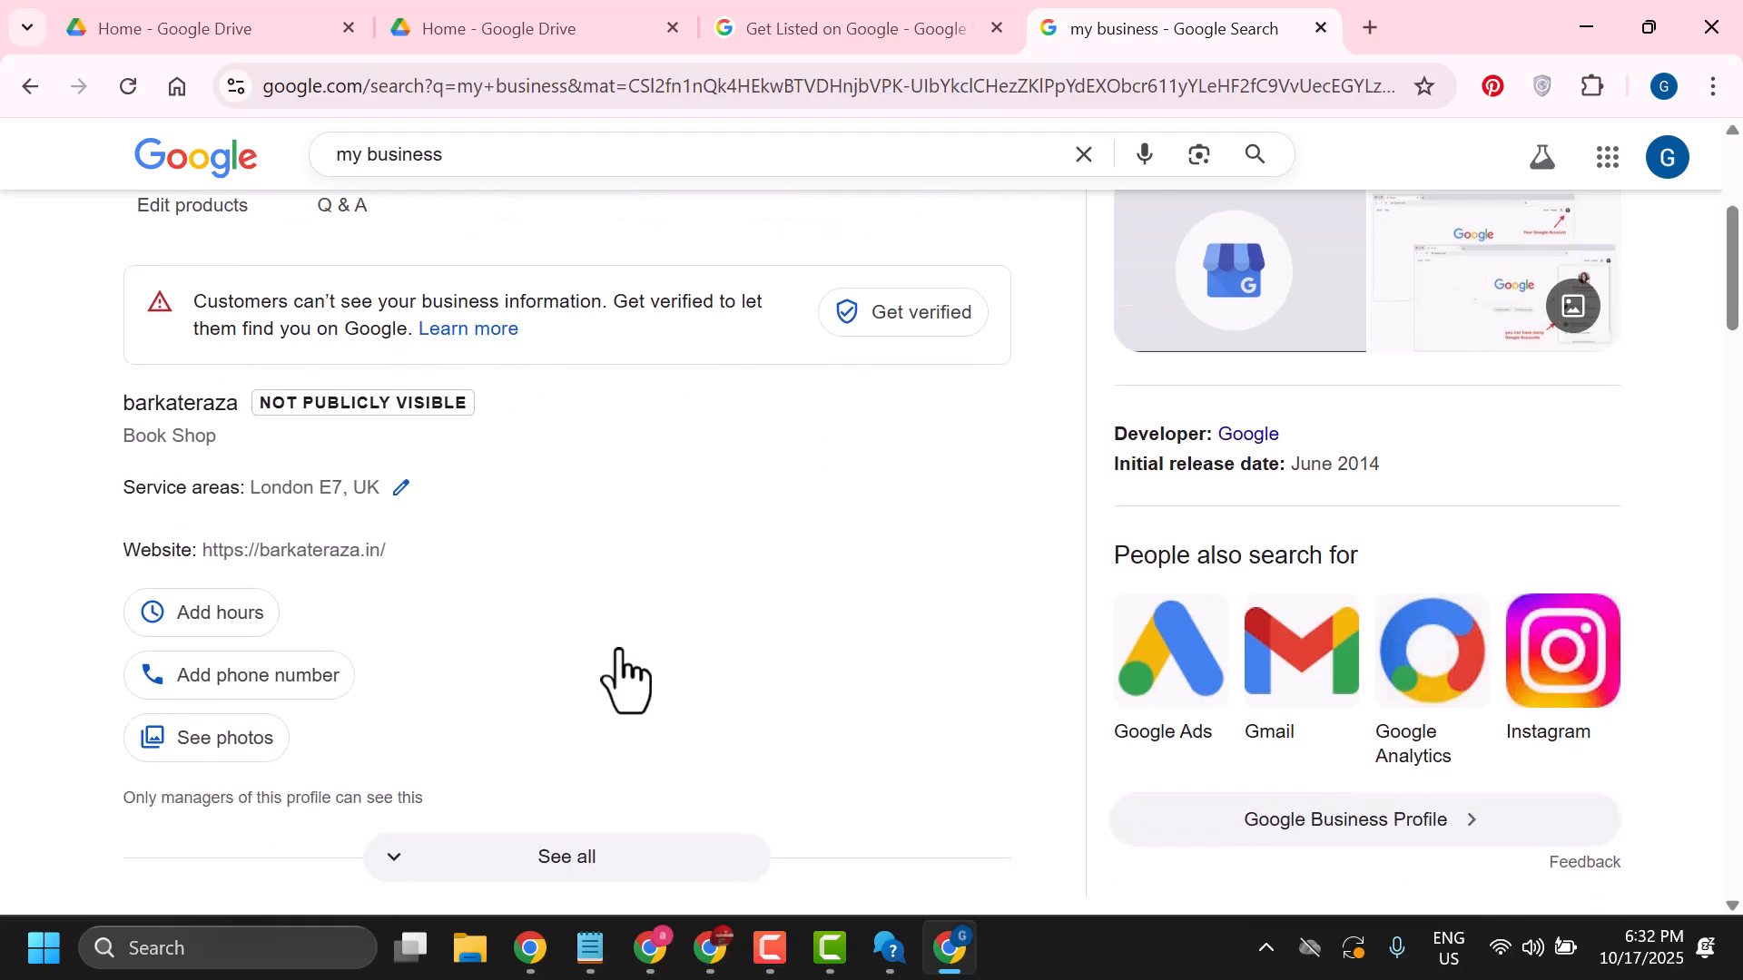
pyautogui.scroll(8, 617, 679)
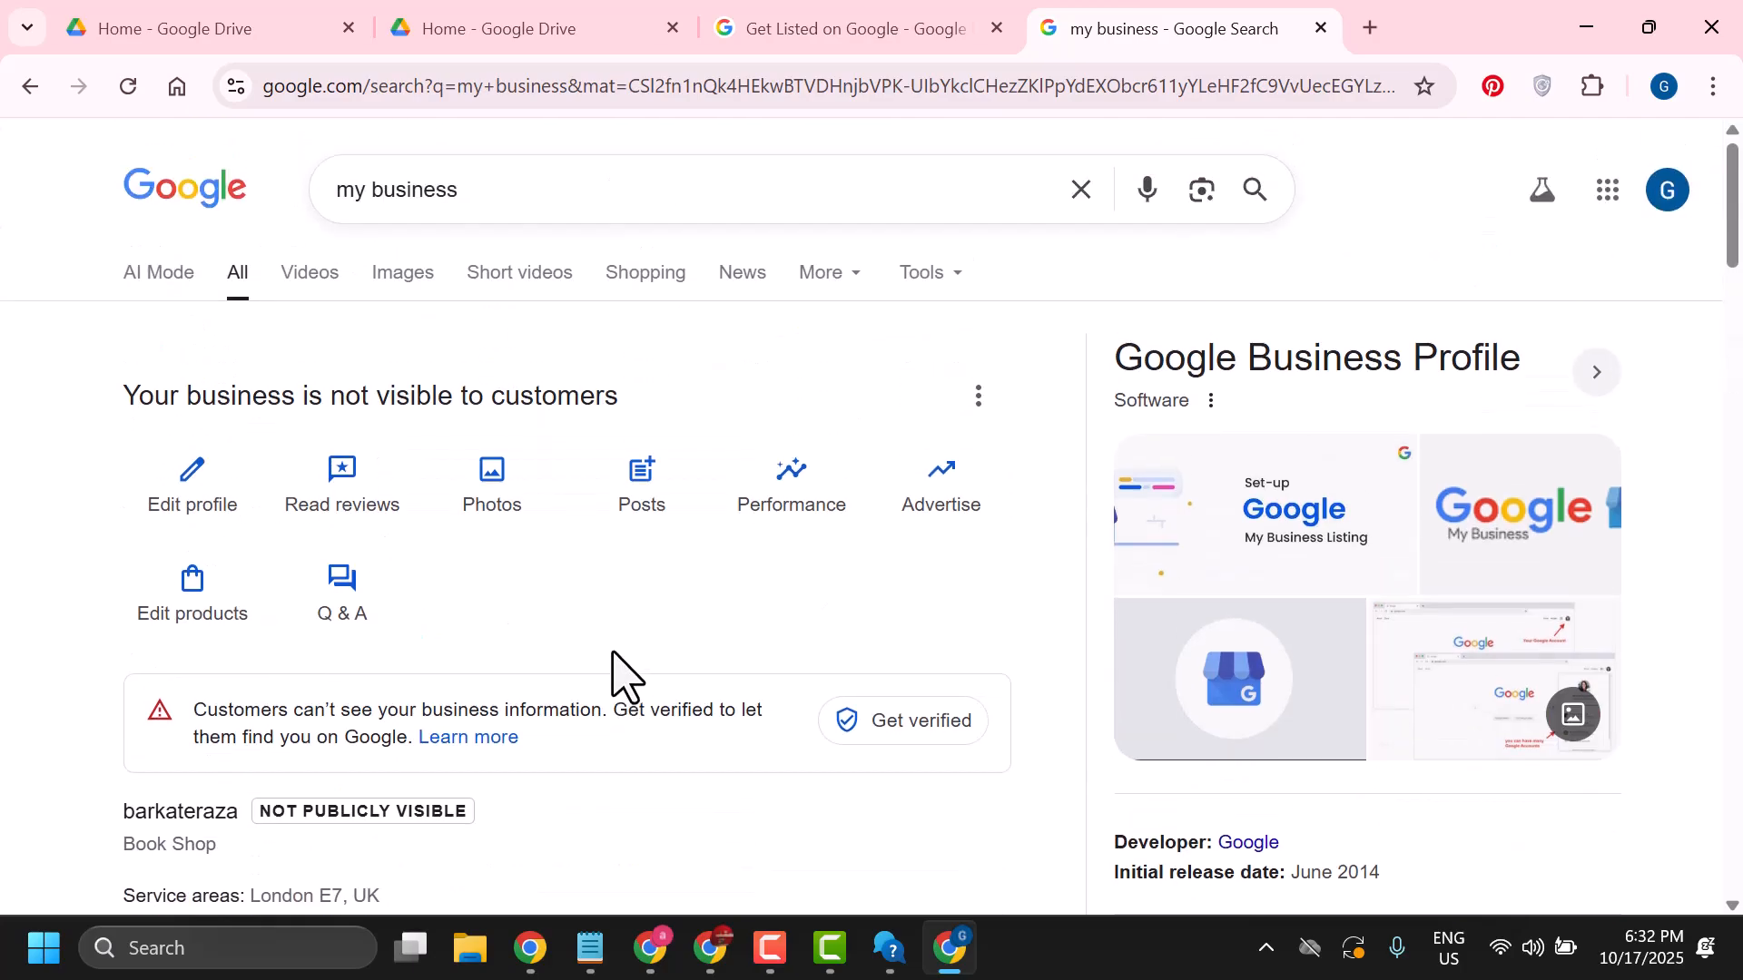
# Open the profile's Performance view
pyautogui.click(790, 486)
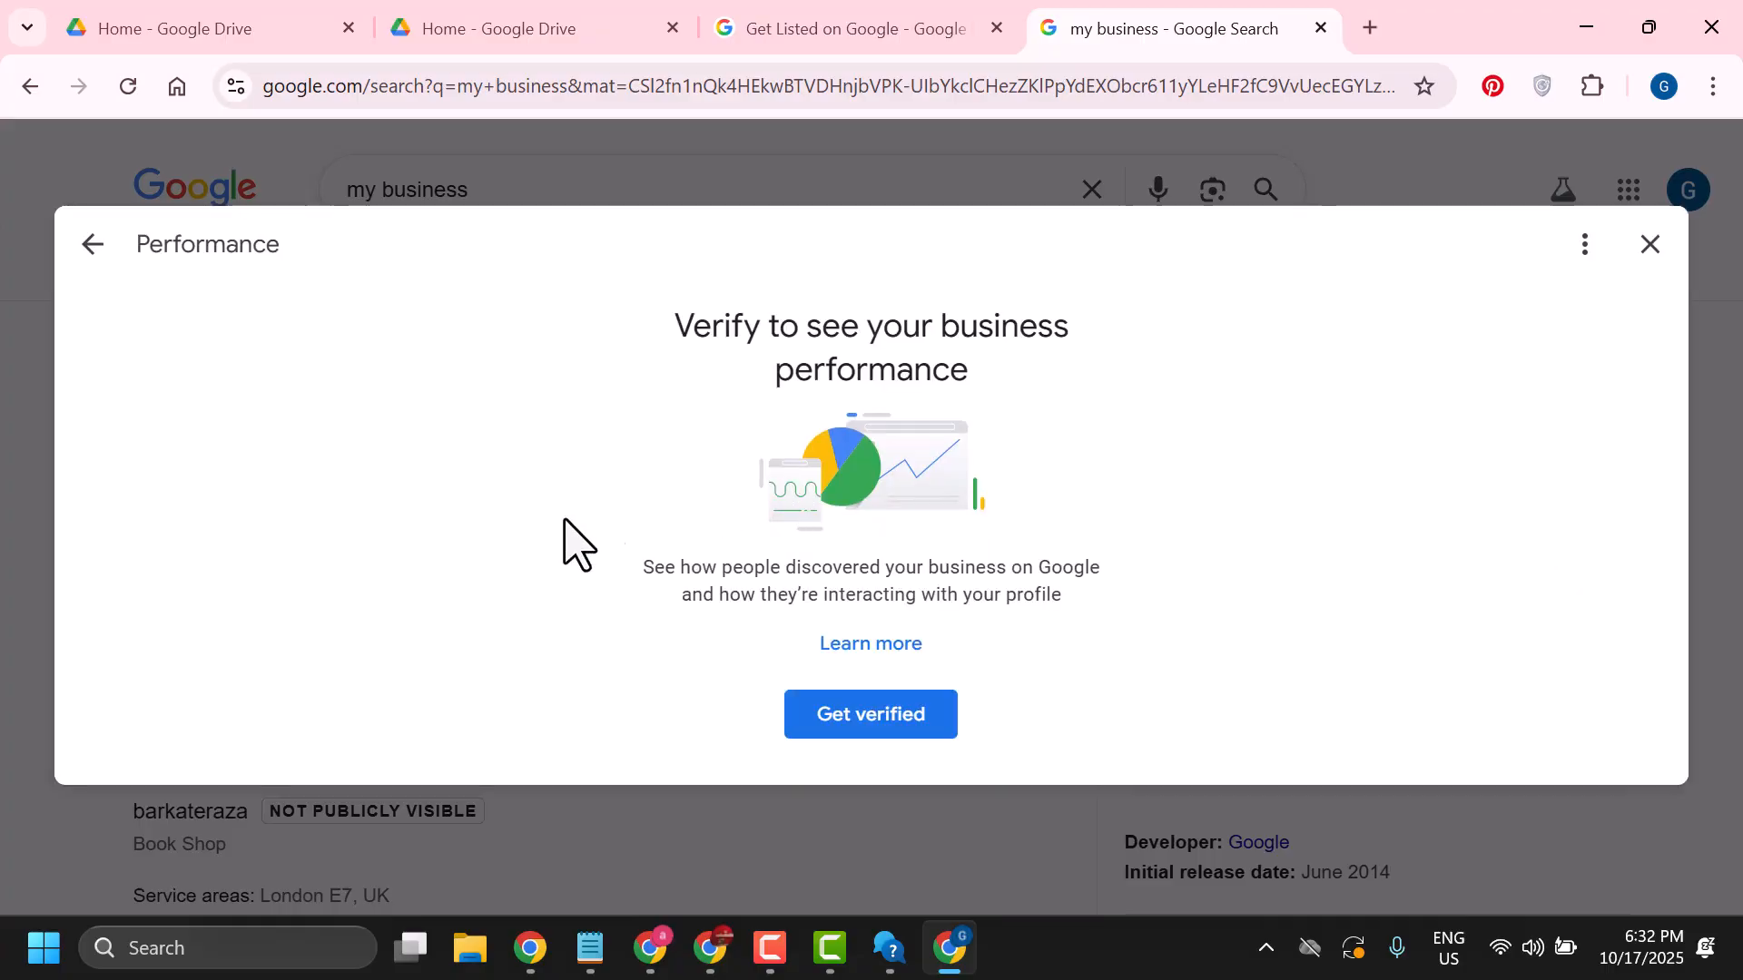
pyautogui.click(891, 948)
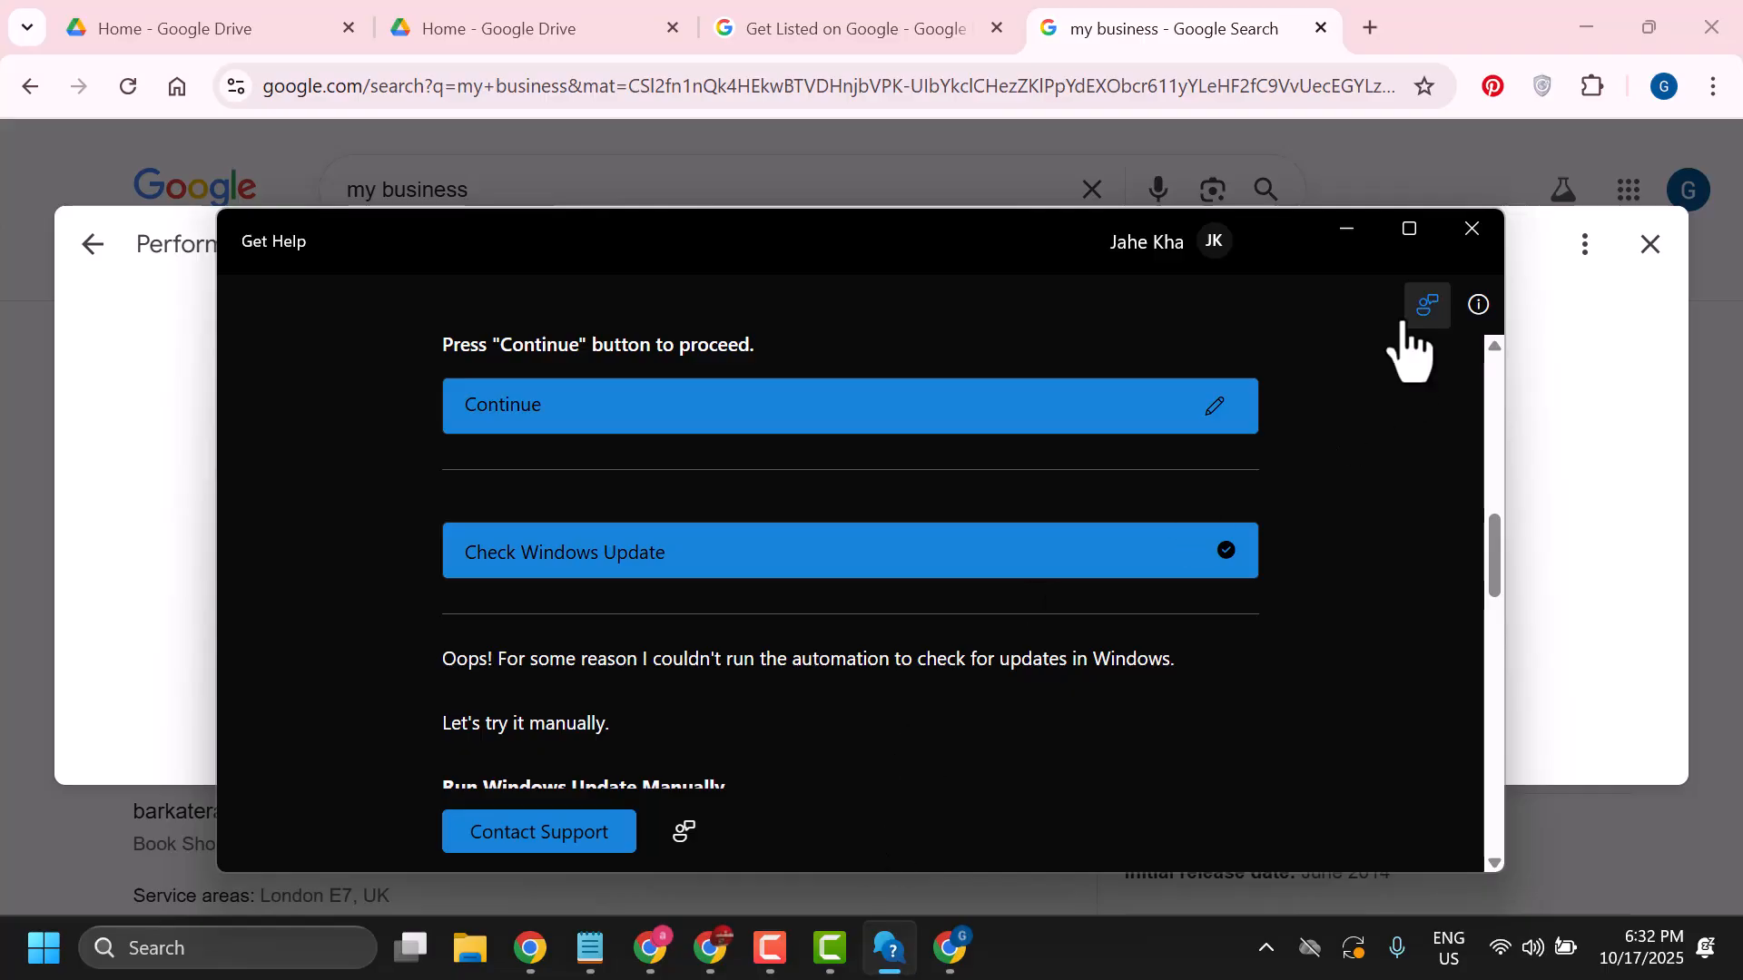
pyautogui.click(1739, 974)
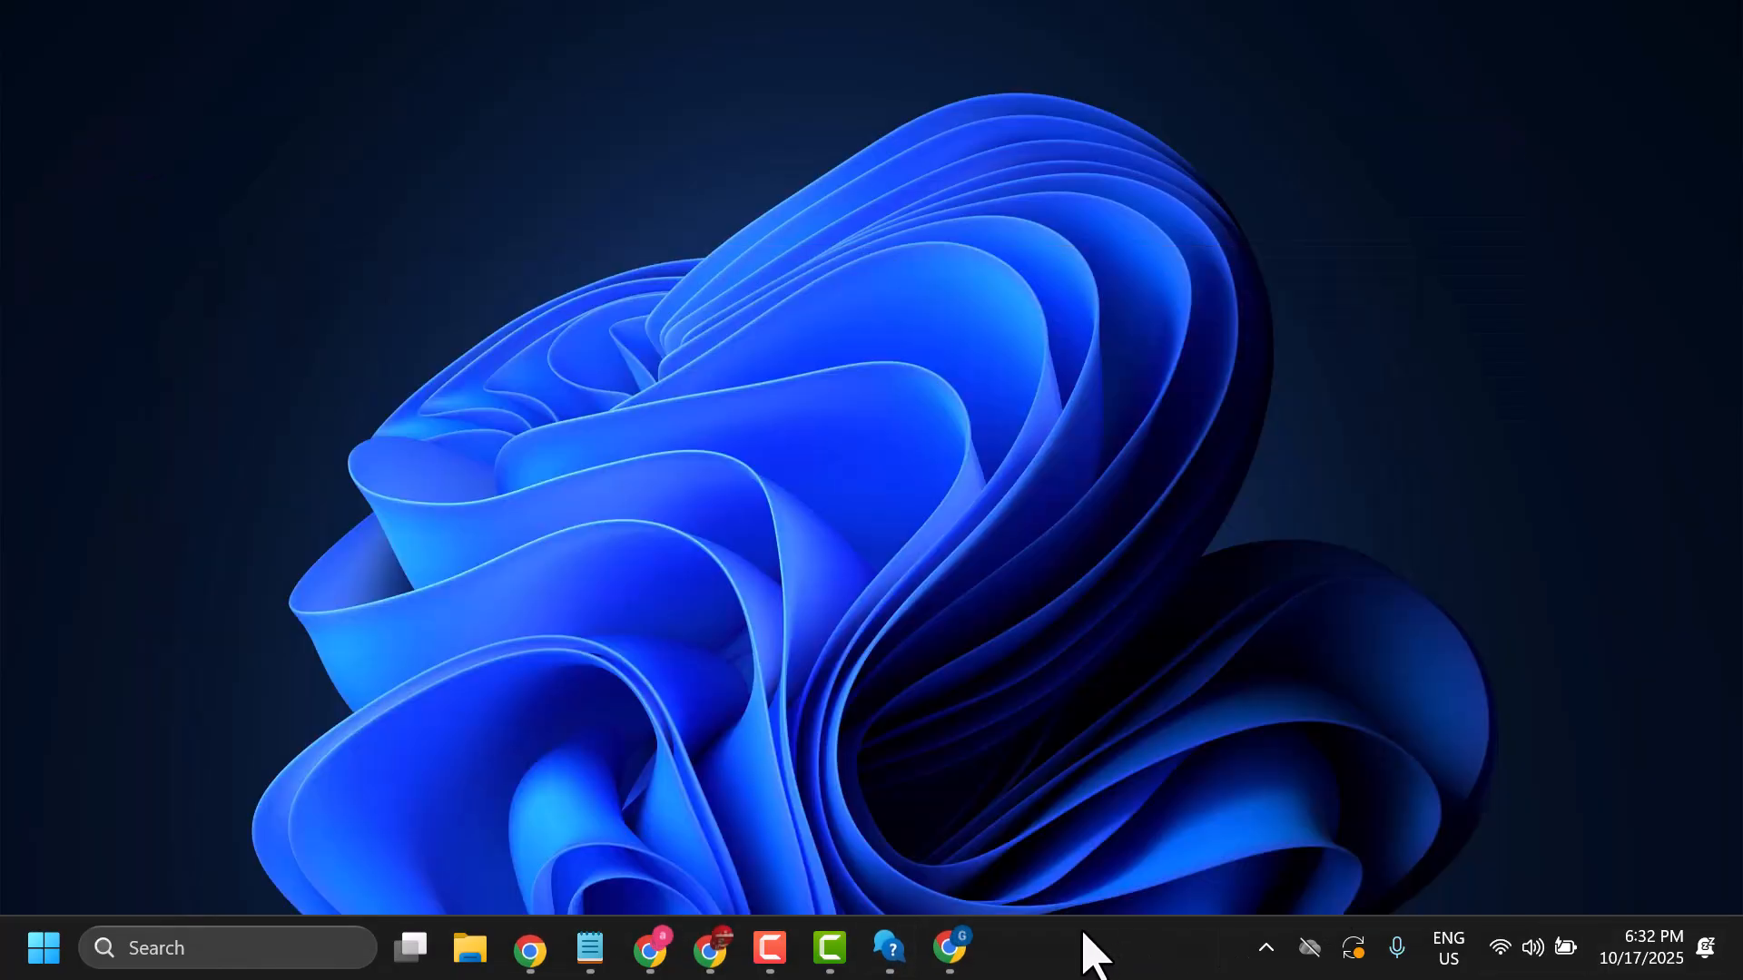
# Switch to the Get Help app and continue its Windows Update troubleshooting
pyautogui.click(889, 948)
pyautogui.scroll(-5, 875, 717)
pyautogui.scroll(5, 871, 673)
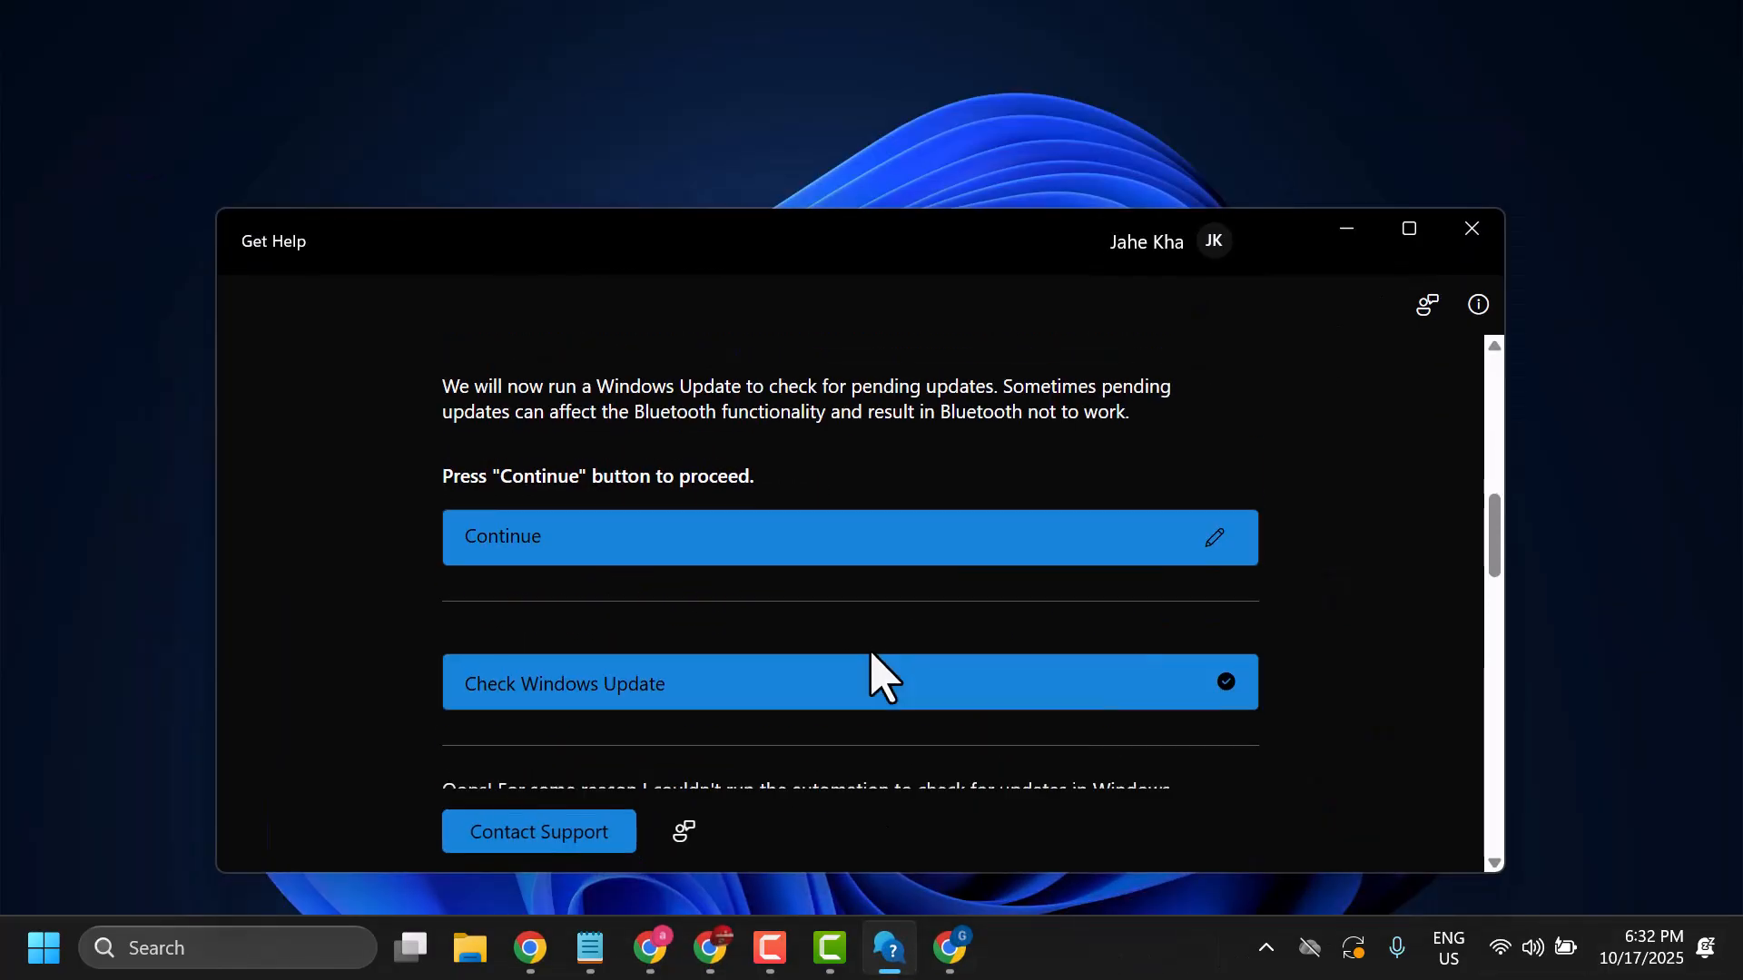
pyautogui.scroll(2, 870, 655)
pyautogui.scroll(-1, 869, 657)
pyautogui.click(783, 693)
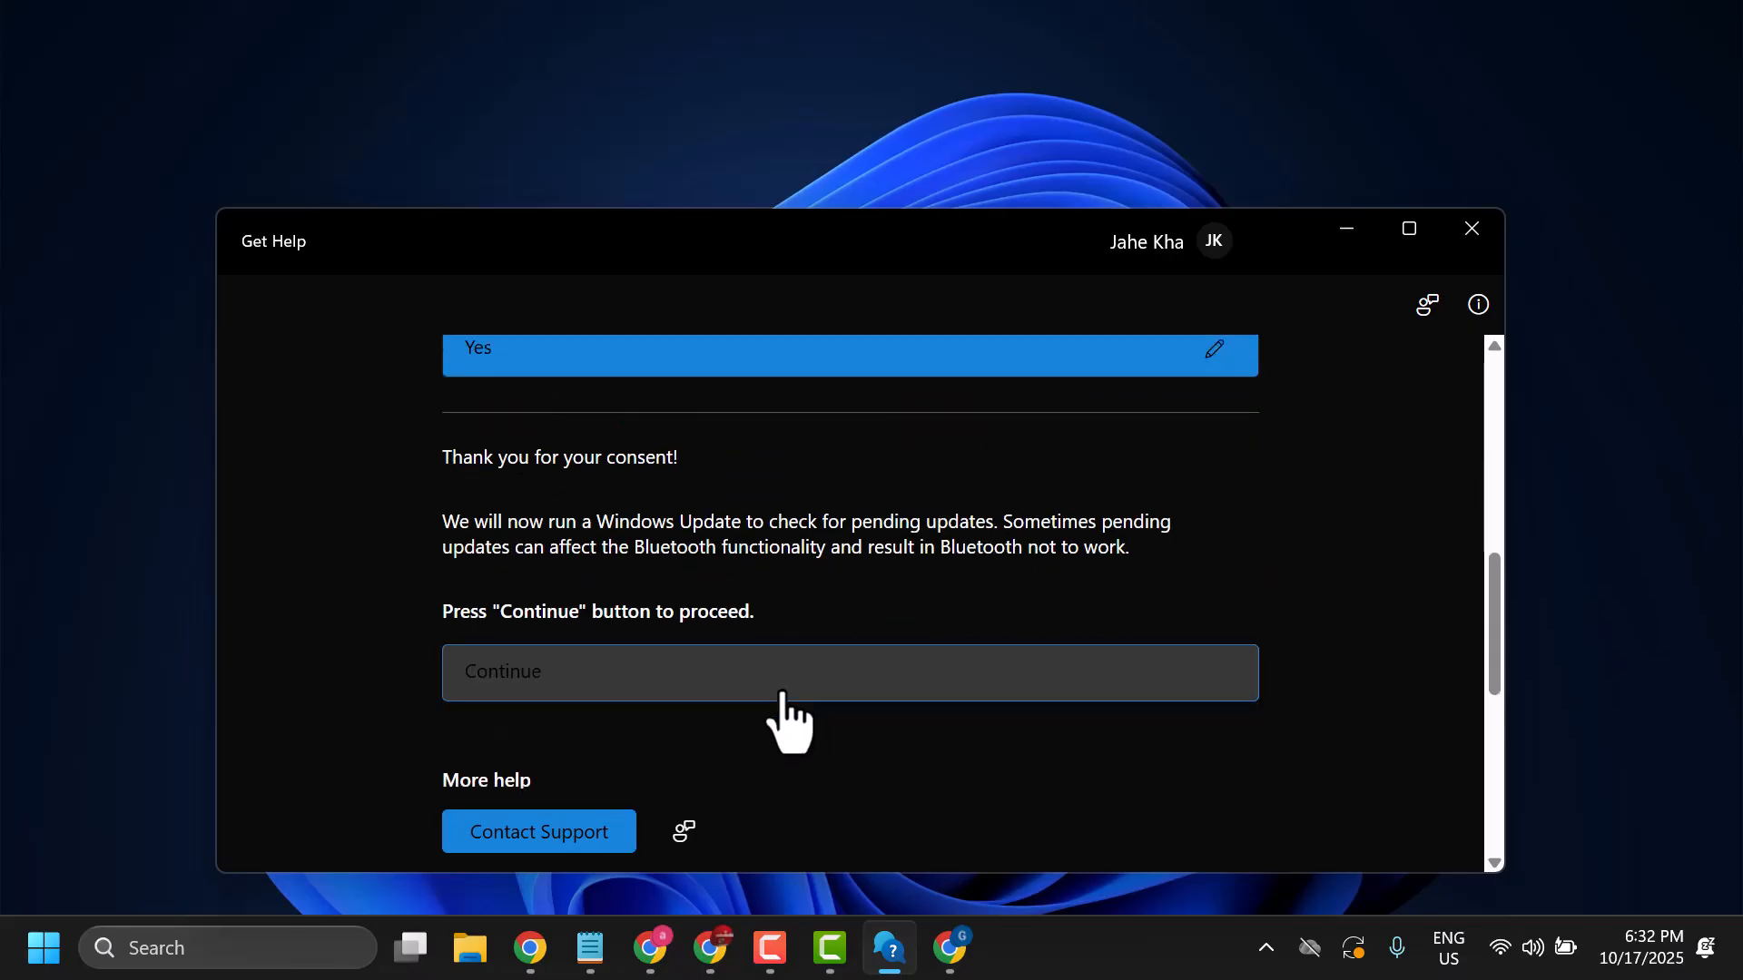